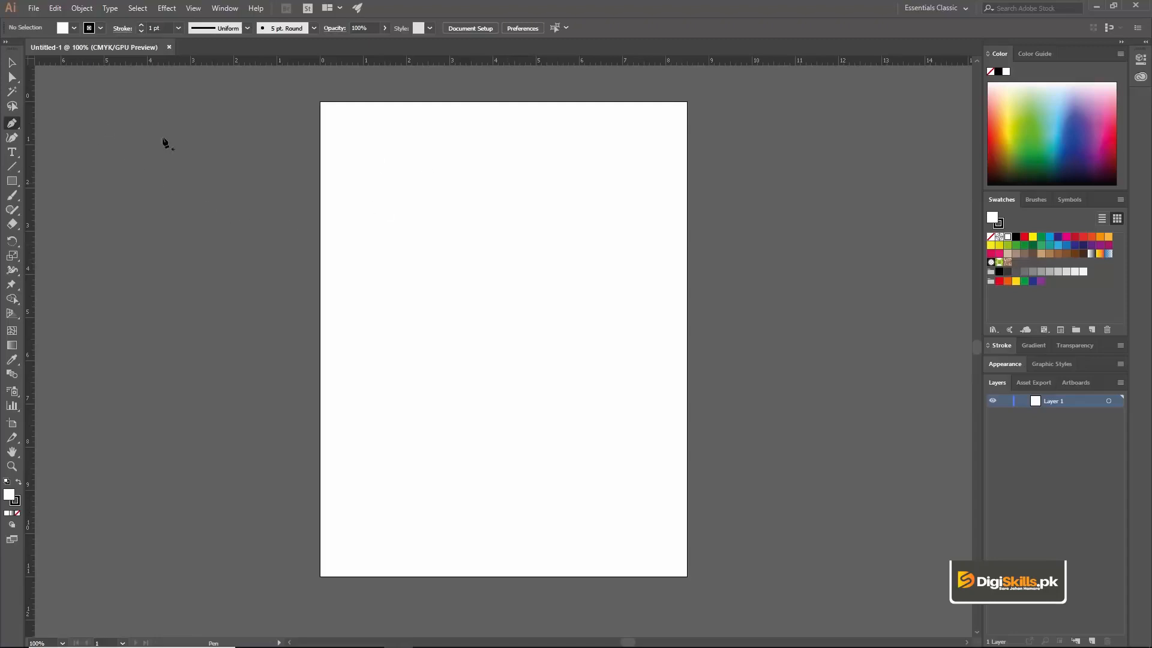
- Float the tools panel beside the artboard and activate the Pen tool from its tool group
left_click_drag(17, 48, 86, 90)
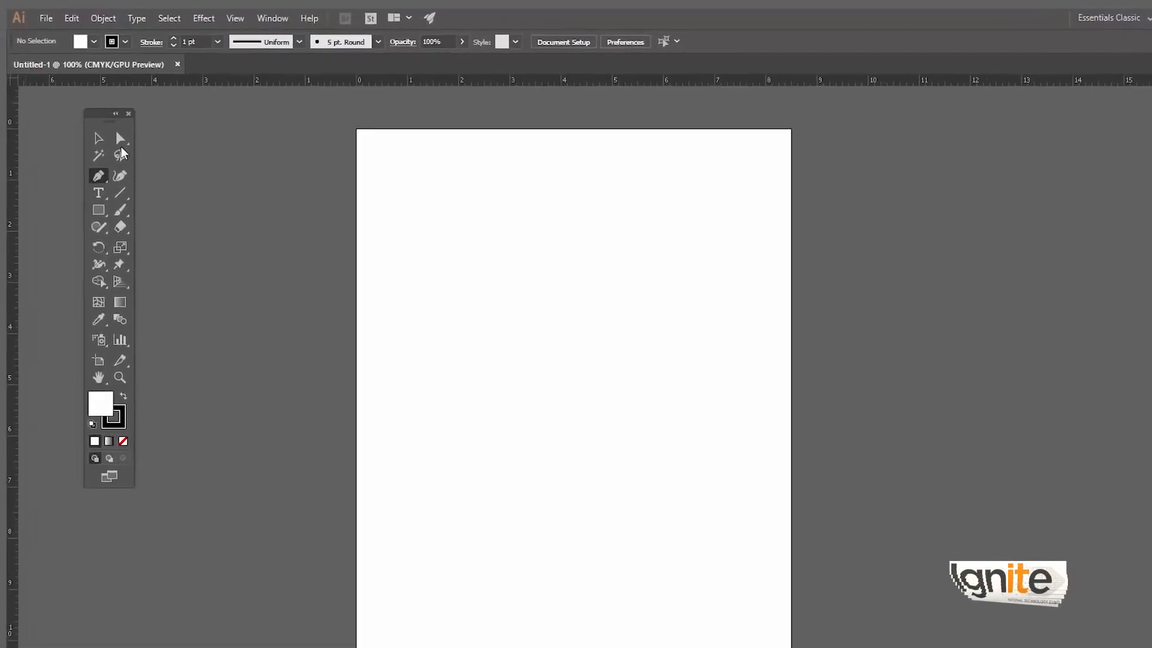
left_click_drag(110, 136, 78, 135)
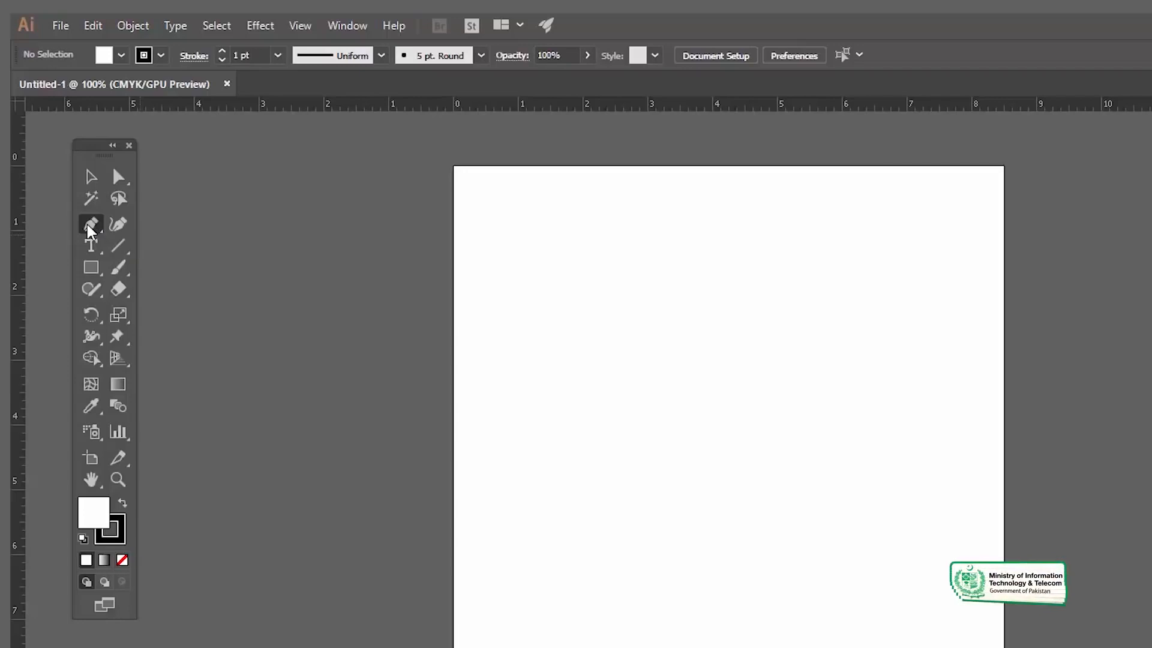
left_click(88, 227)
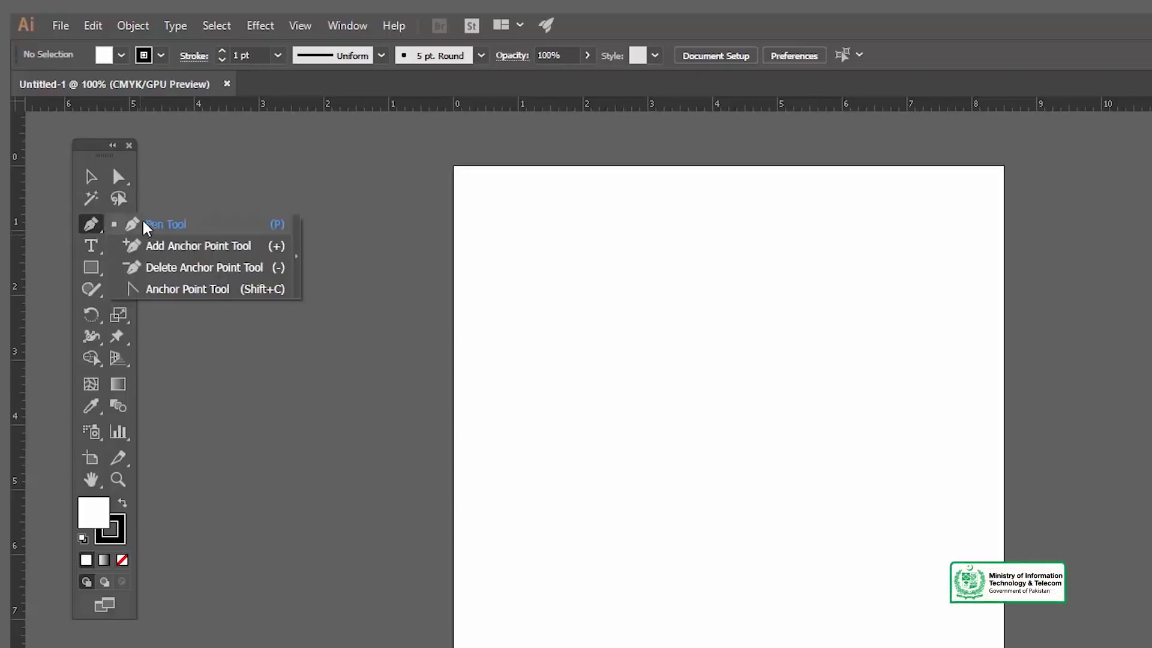
left_click(91, 225)
mouse_move(616, 466)
left_mouse_down()
mouse_move(594, 455)
mouse_move(614, 458)
left_mouse_up()
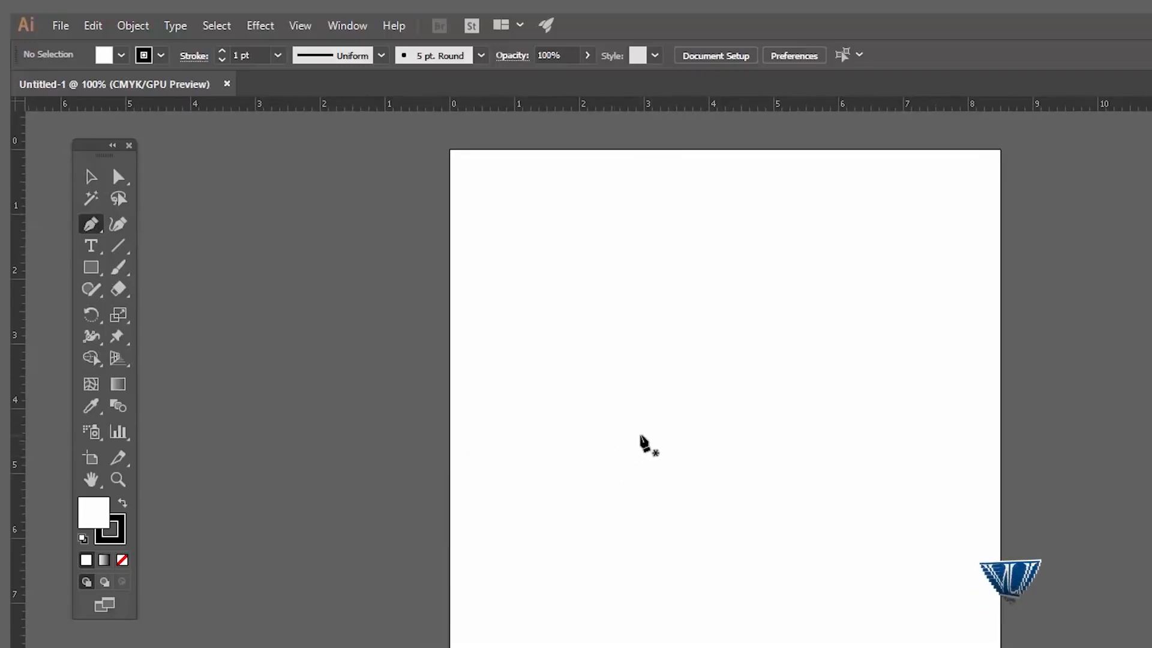
- Zoom the artboard in to 200%, return to the Pen tool, and toggle its precise cursor on and off
key("z")
left_click(721, 473)
left_click(721, 473)
key("p")
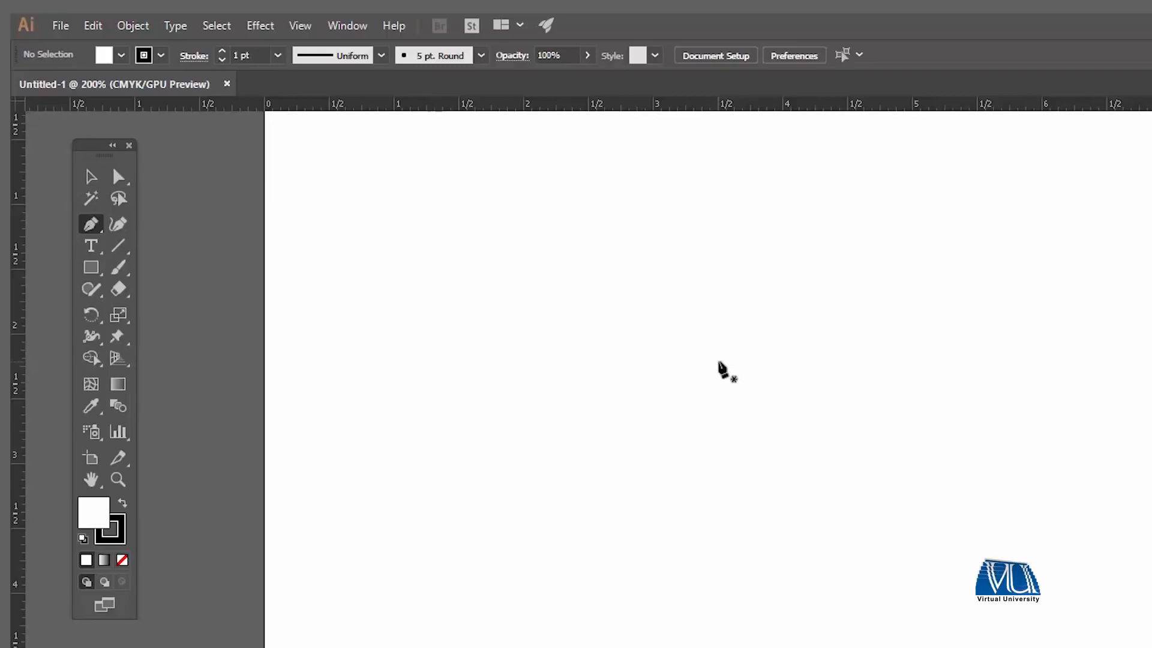
key("Caps_Lock")
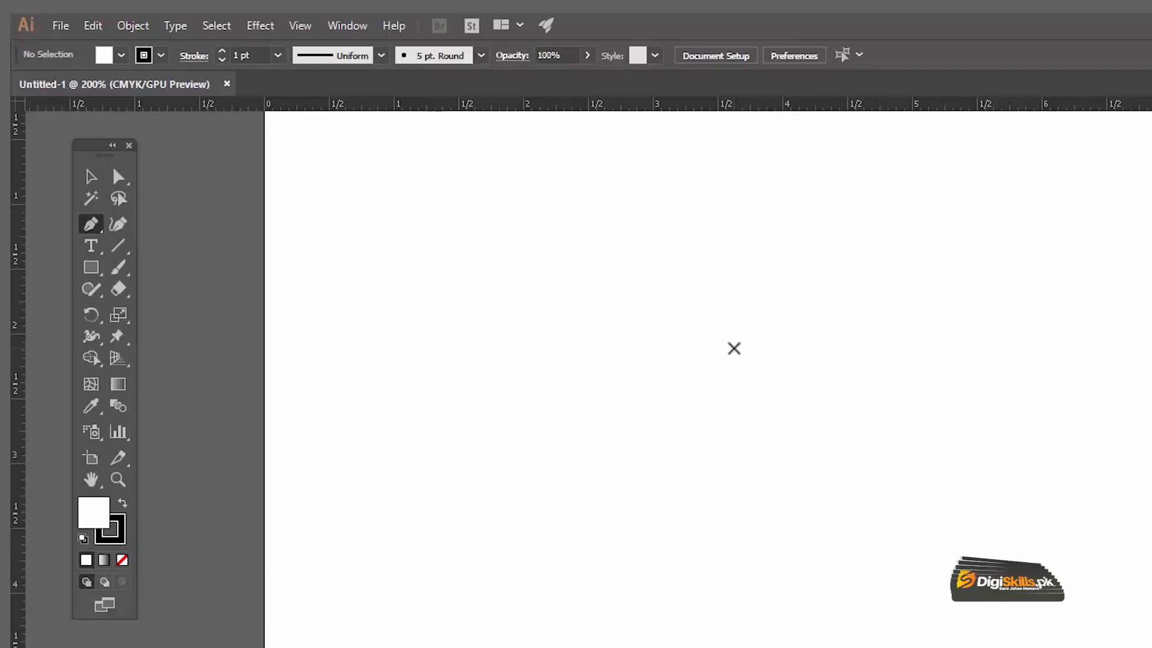
key("Caps_Lock")
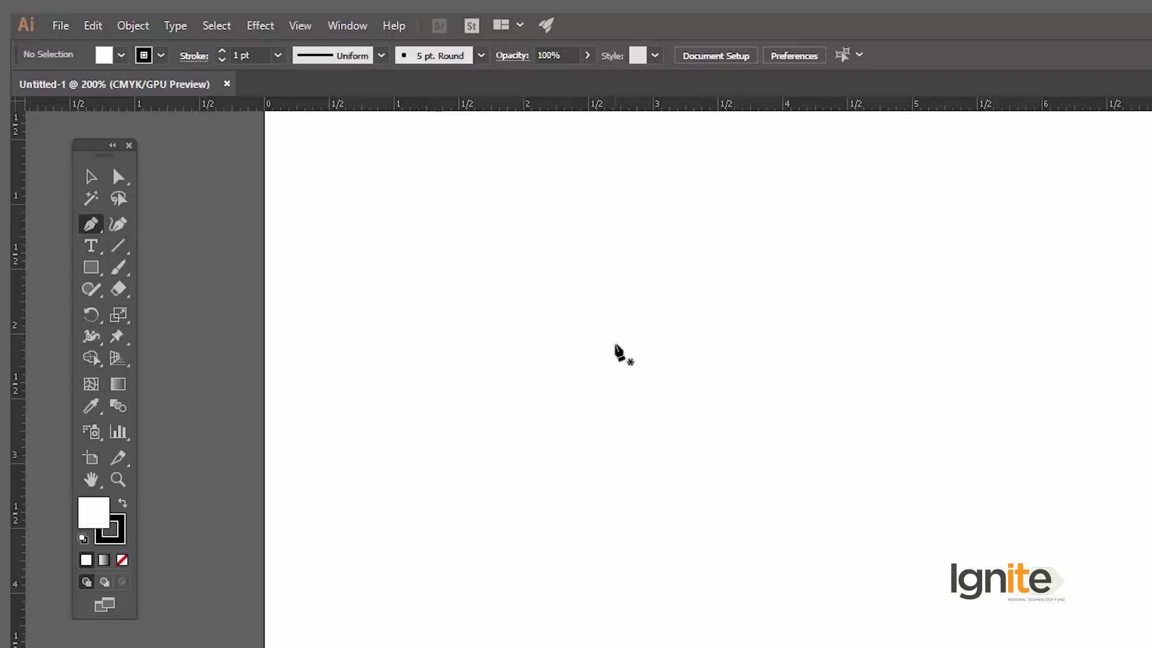
- Try a straight horizontal segment and a smooth anchor with extended handles using the Pen tool, undoing both
left_click(615, 344)
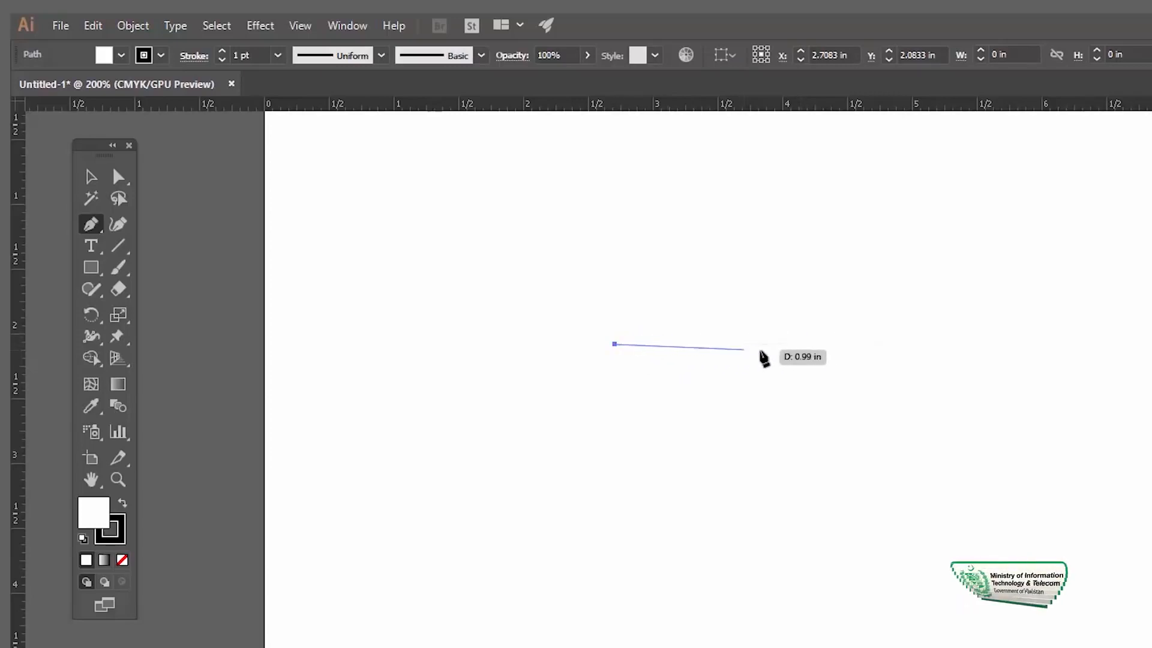
left_click(798, 344)
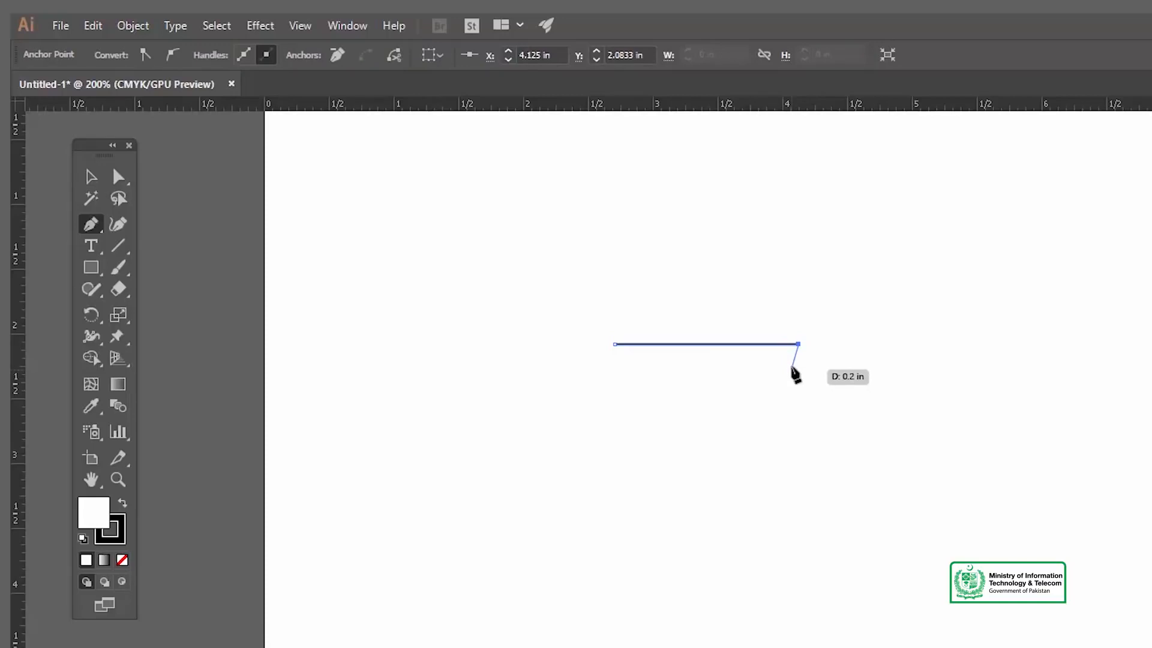
key("ctrl+z")
key("ctrl+z")
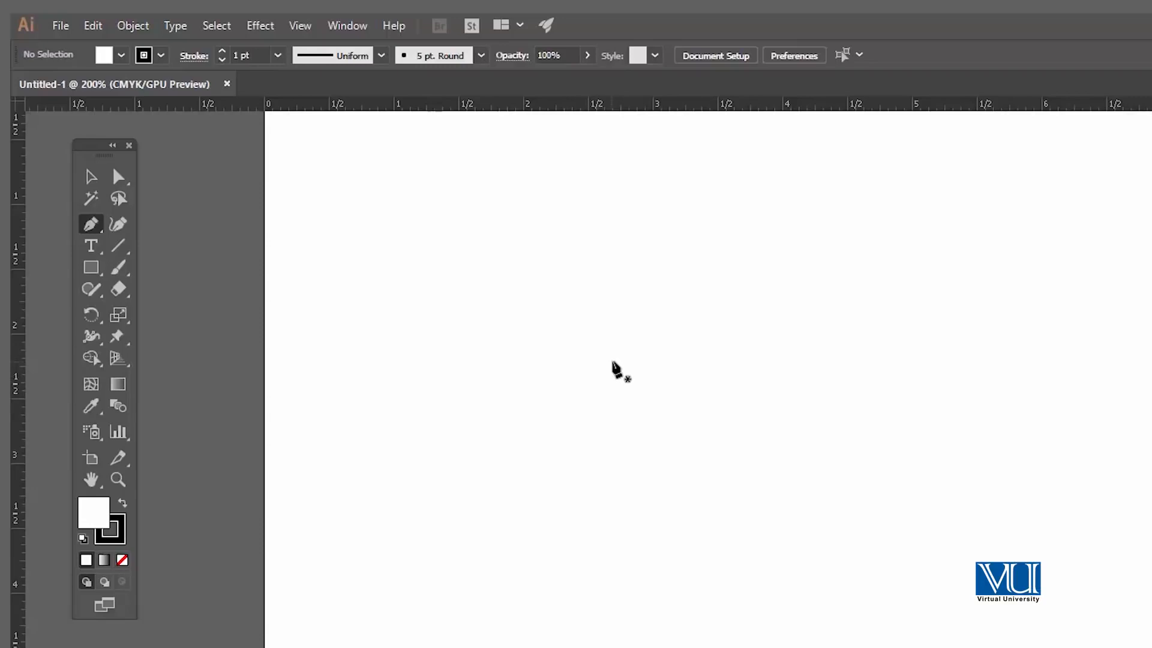
left_click_drag(772, 362, 758, 337)
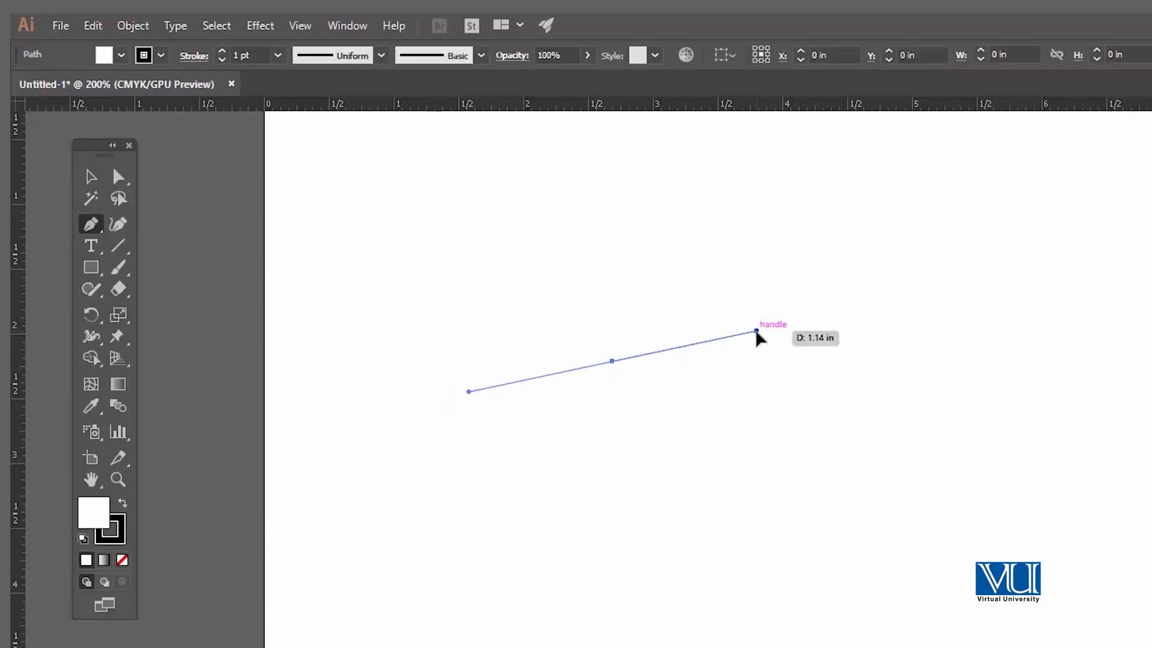
key("ctrl+z")
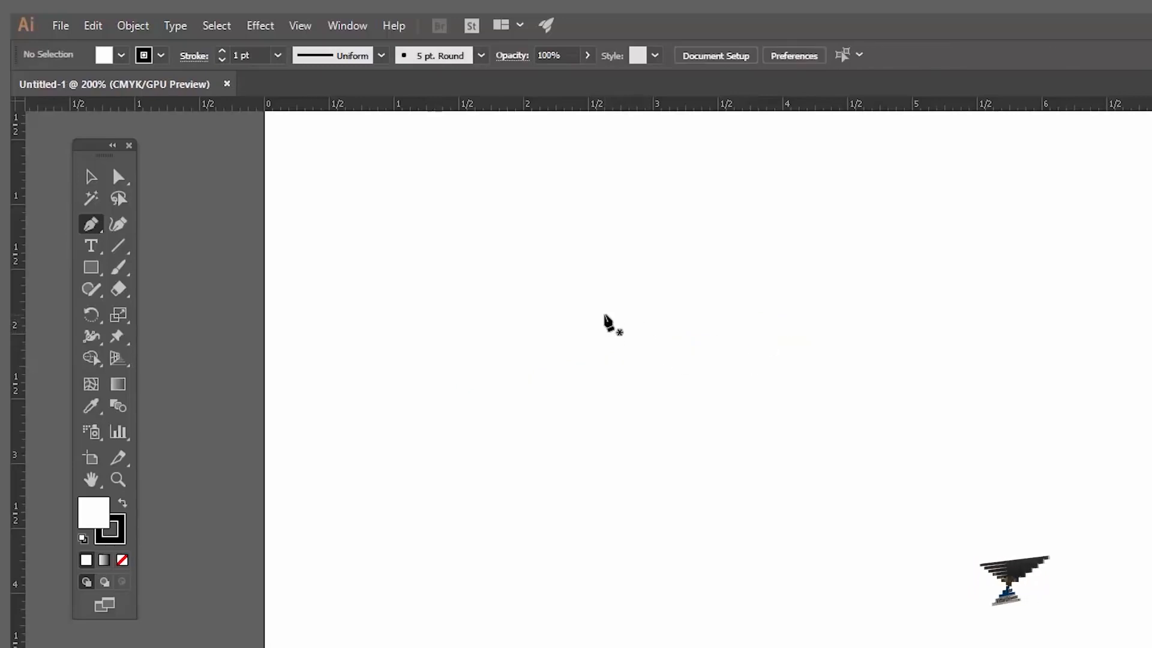
- Place a starting anchor with the Pen tool and test horizontal and diagonal segments from it, undoing each back to the anchor
left_click(604, 314)
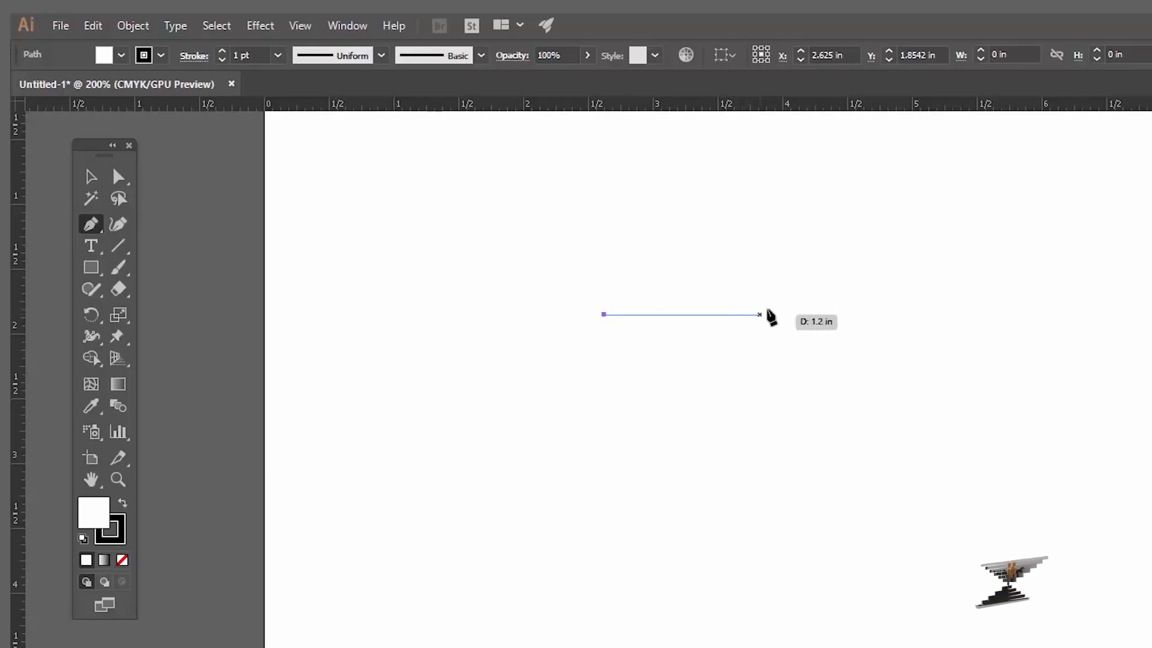
left_click(829, 314)
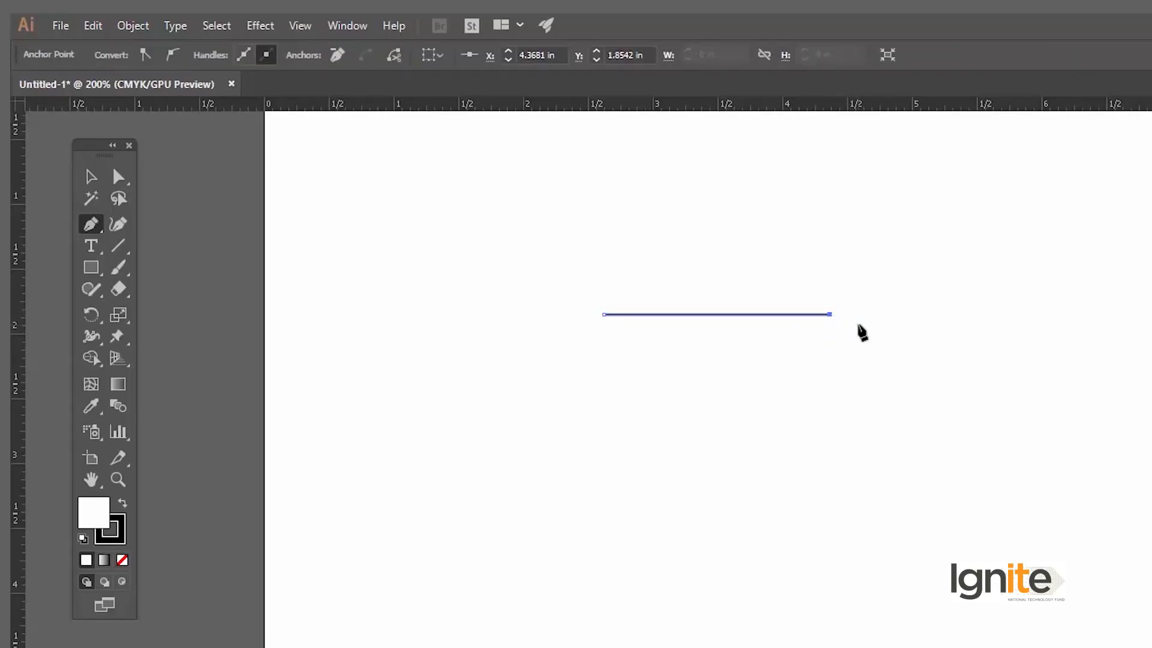
key("ctrl+z")
left_click(839, 509)
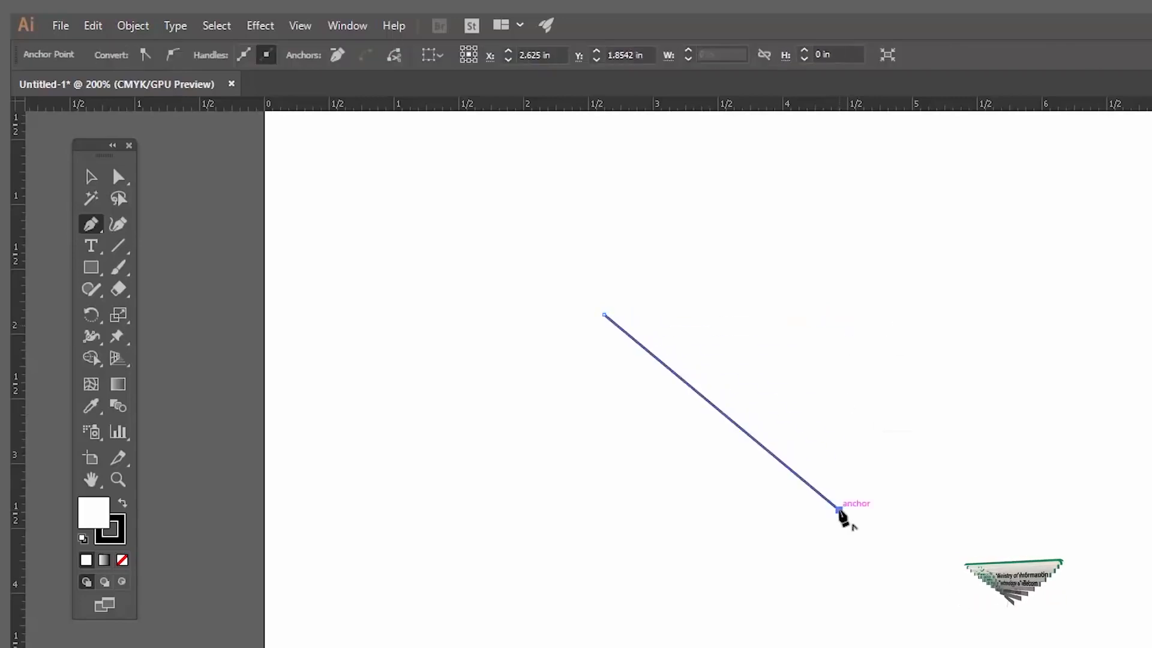
key("ctrl+z")
left_click(865, 187)
key("ctrl+z")
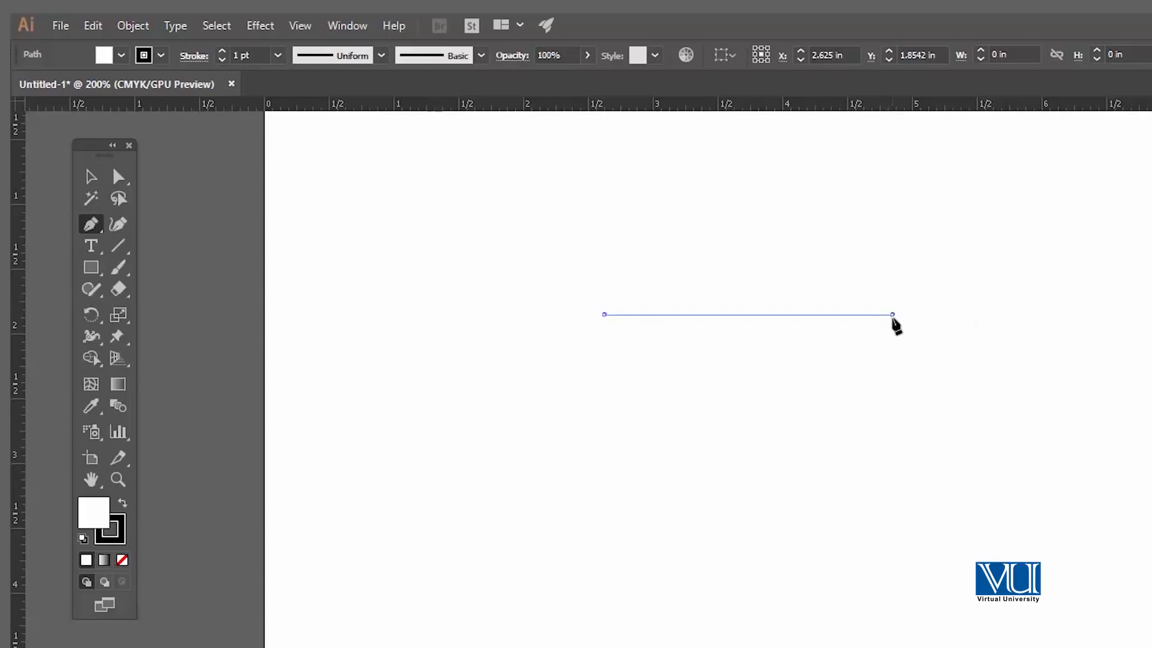
- Draw a closed staircase outline with three descending steps from the starting anchor, constraining the segments to horizontal and vertical
left_click(892, 315, "shift")
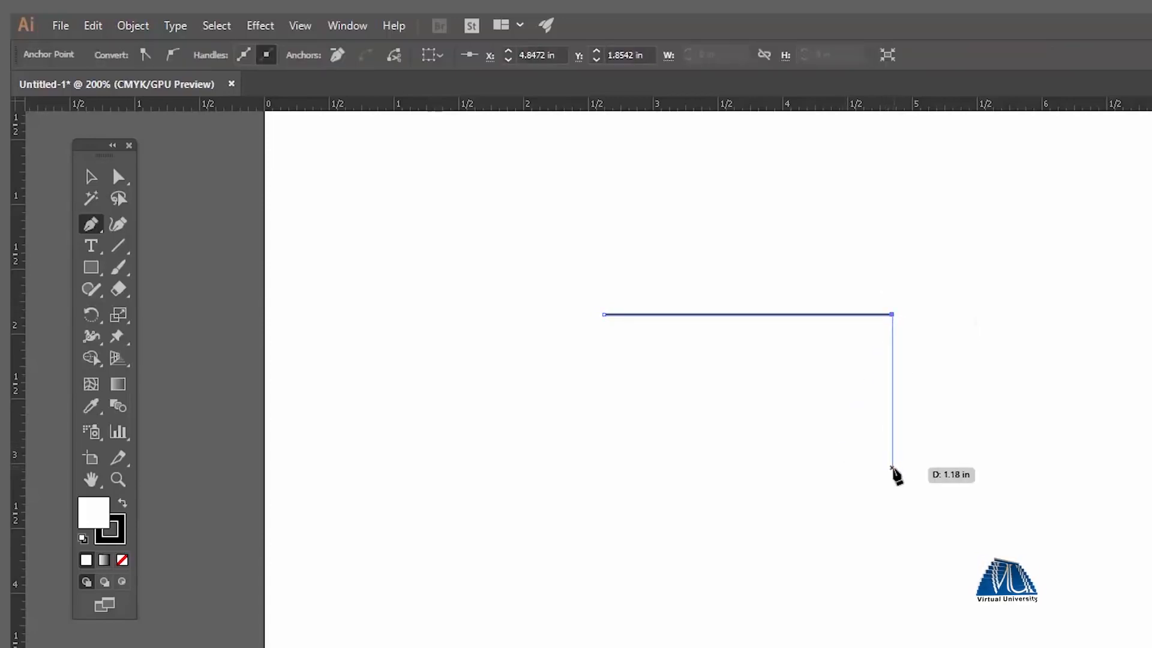
left_click(892, 468, "shift")
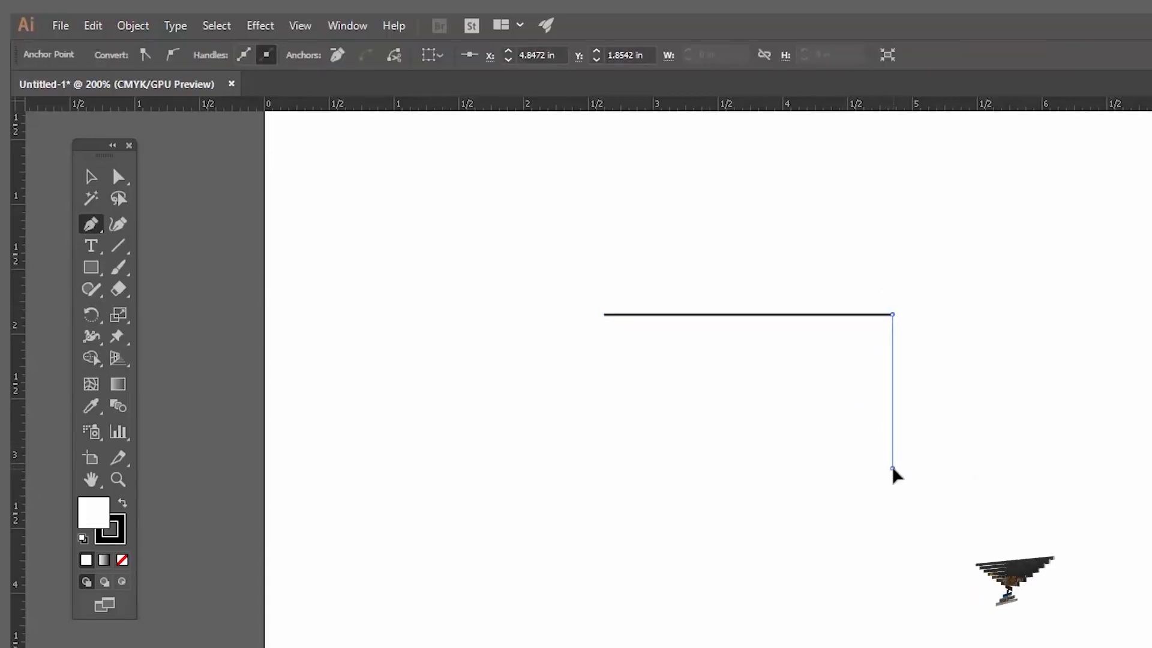
left_click(1125, 469, "shift")
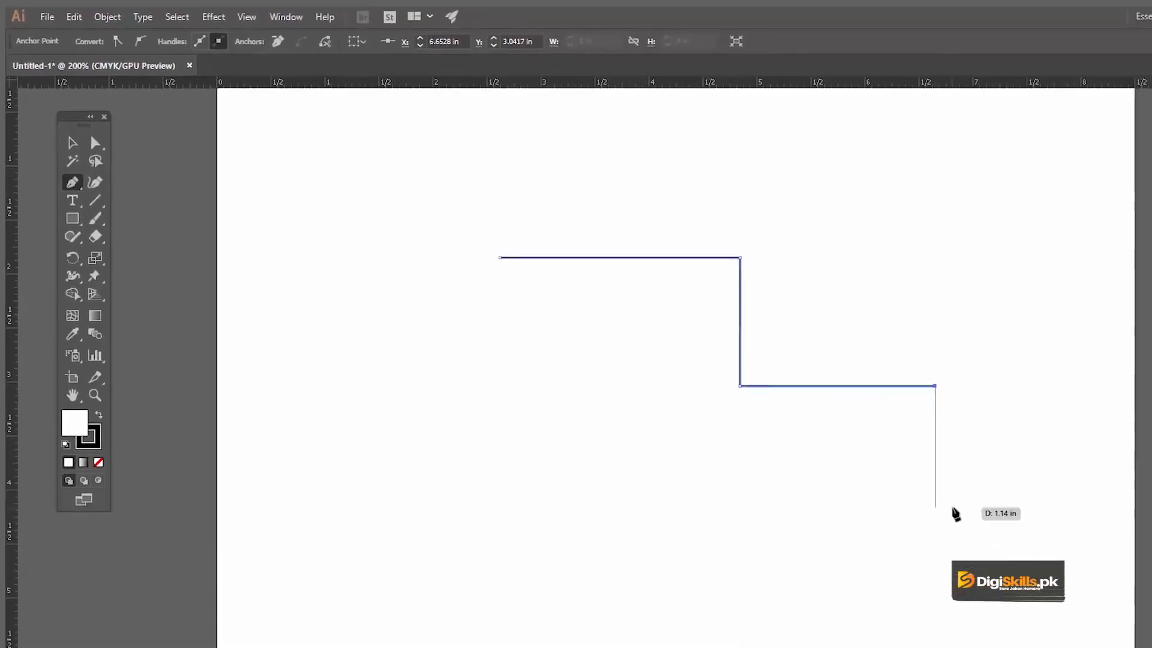
left_click(1126, 599, "shift")
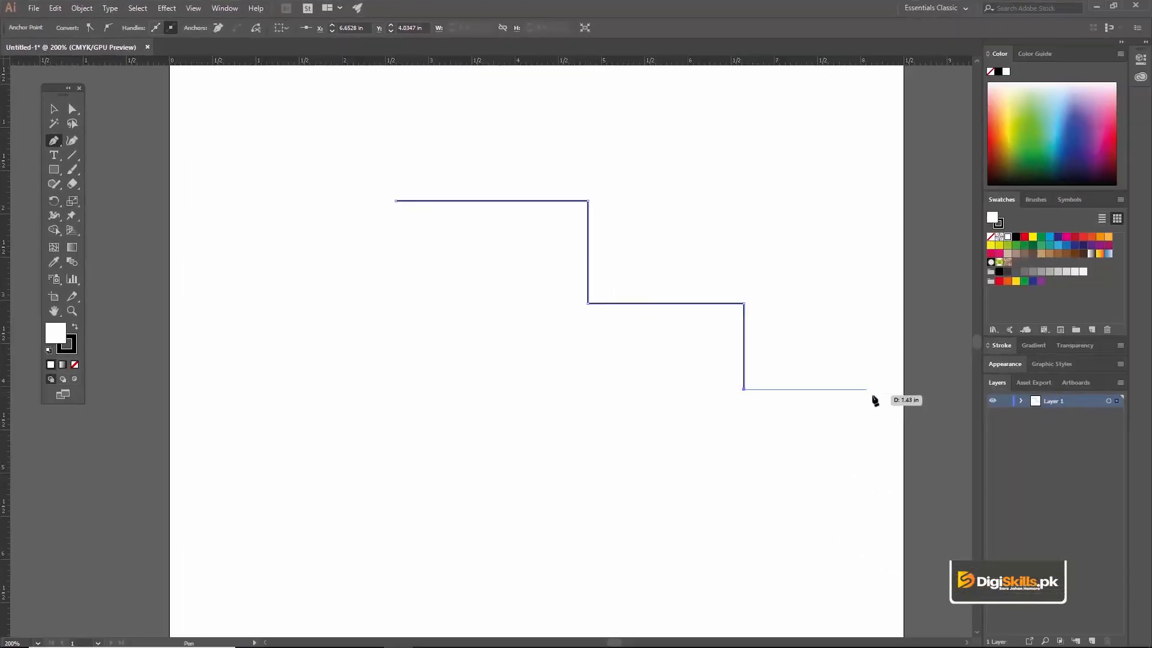
left_click(886, 390, "shift")
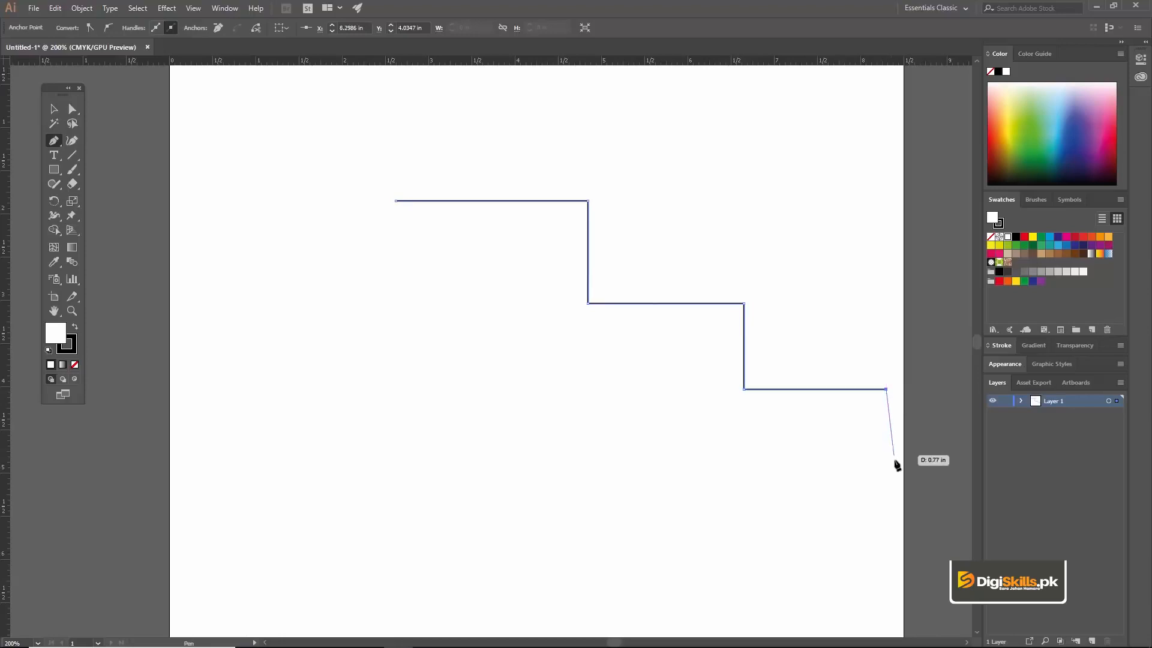
left_click(886, 472, "shift")
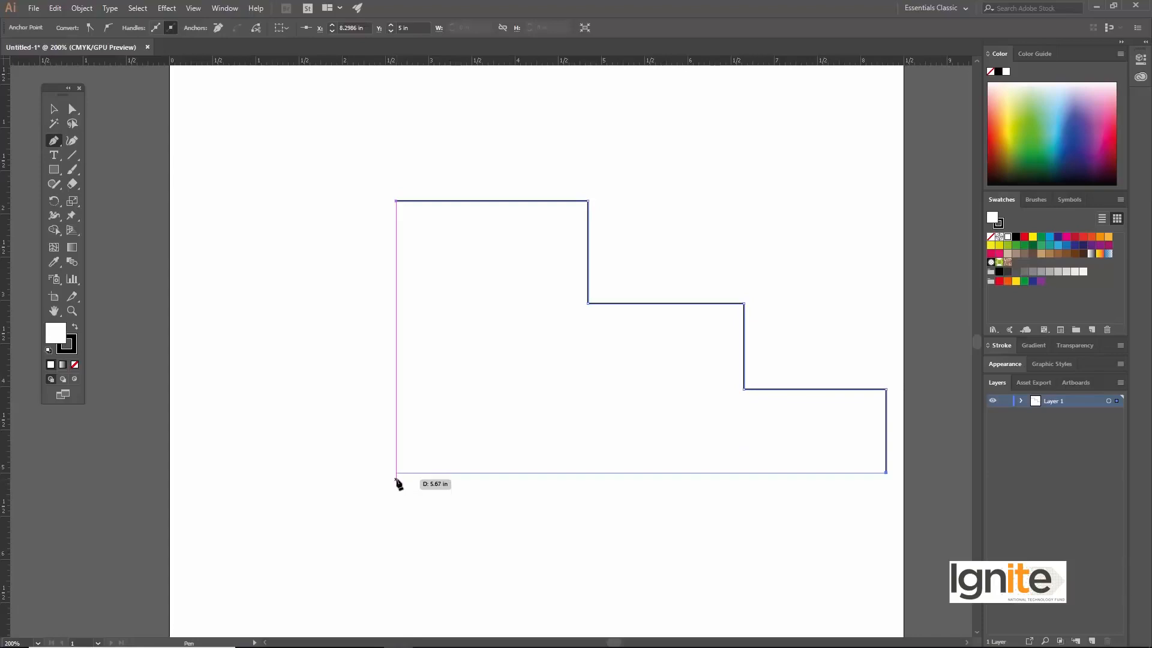
left_click(396, 476, "shift")
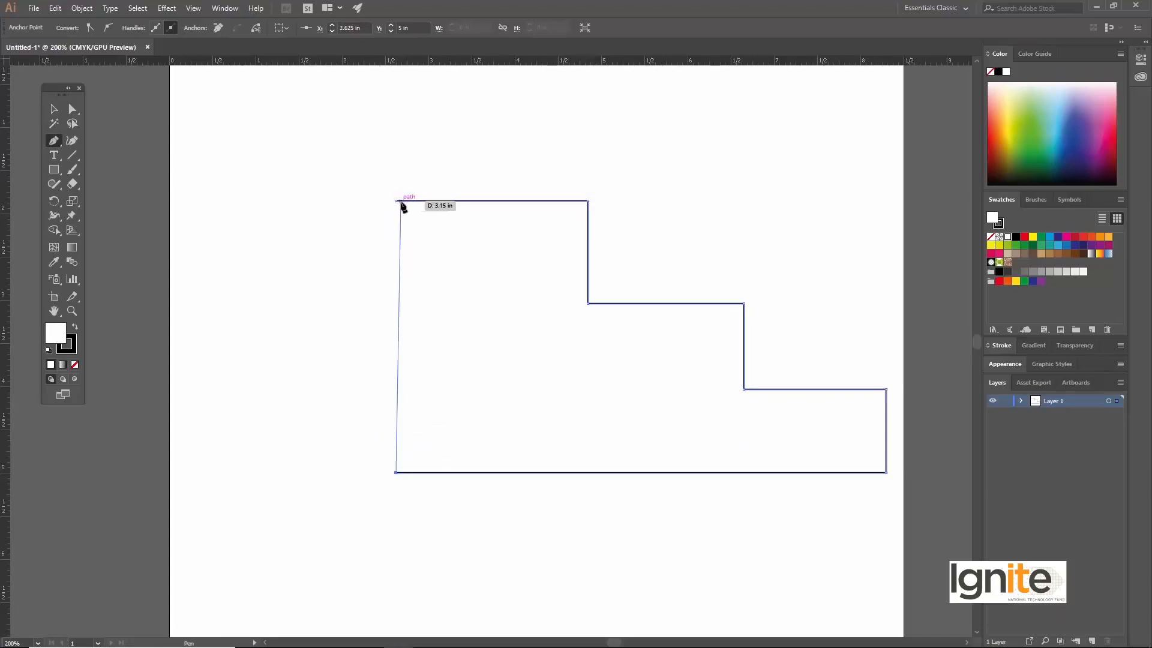
left_click(396, 201)
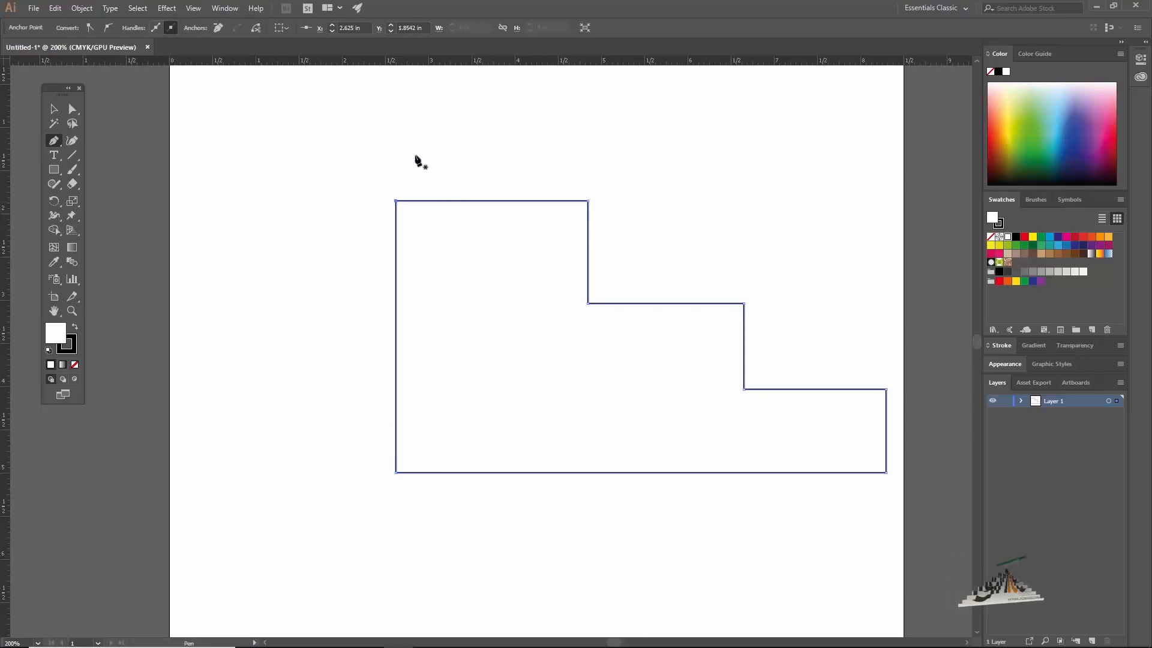
- Move the finished staircase shape about 0.5 in to the left with the Selection tool and deselect it
key("v")
left_click(470, 156)
left_click_drag(483, 203, 442, 204)
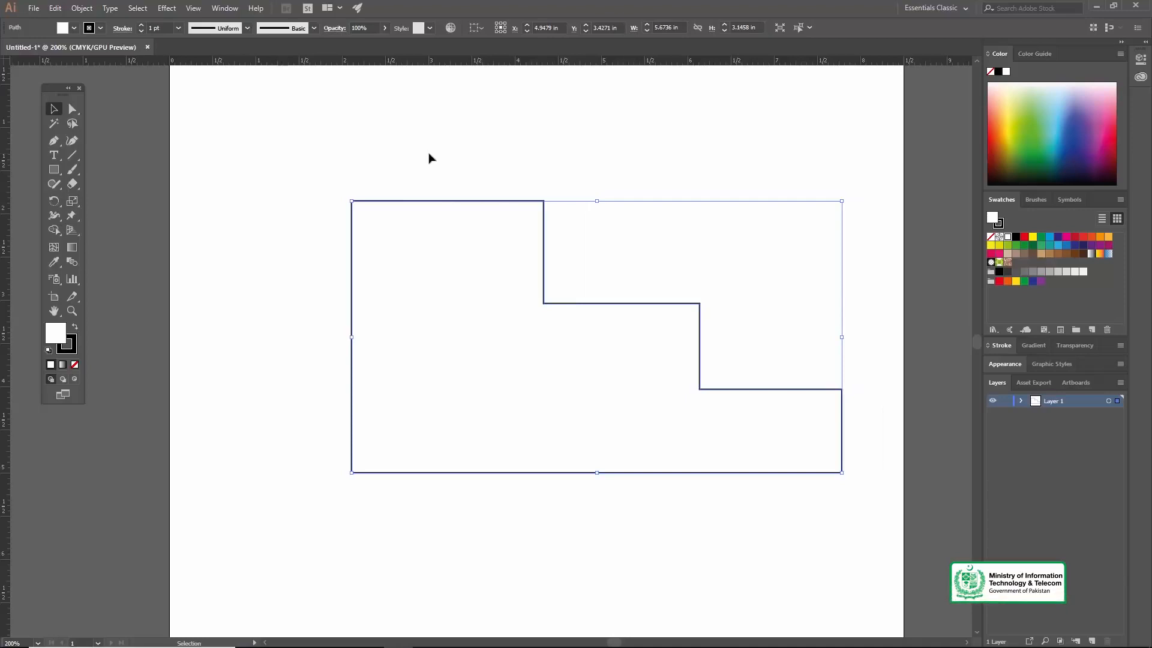
left_click(429, 155)
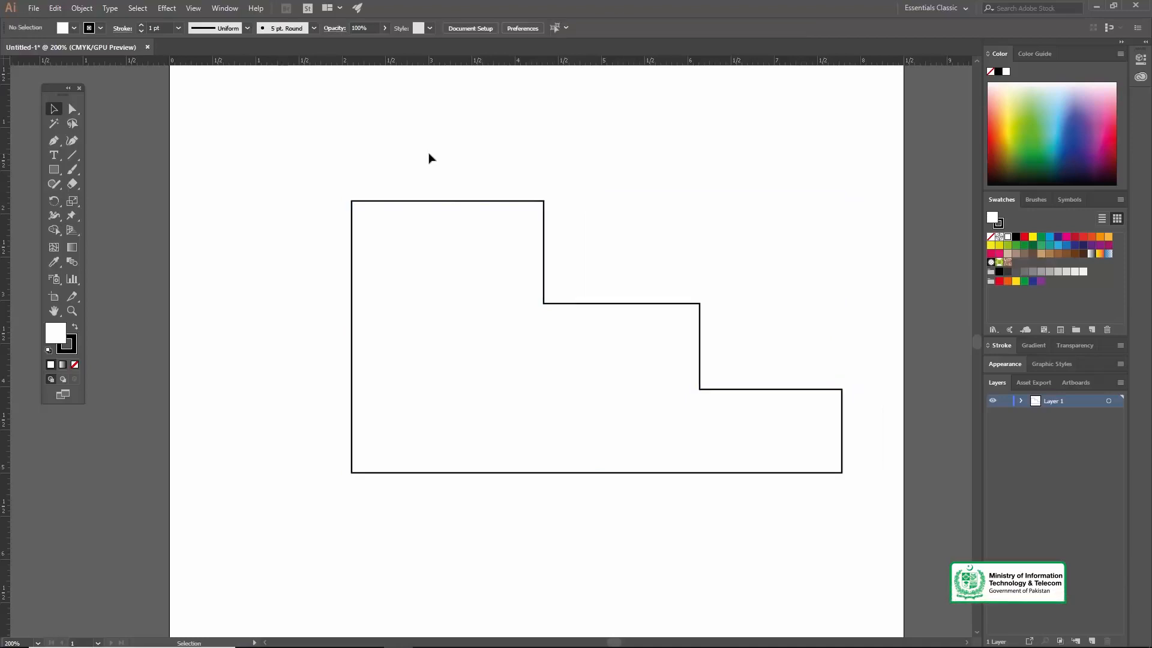
- Practise marquee-selecting the staircase shape and try swapping its fill and stroke colours, undoing the swap
left_click_drag(412, 157, 551, 239)
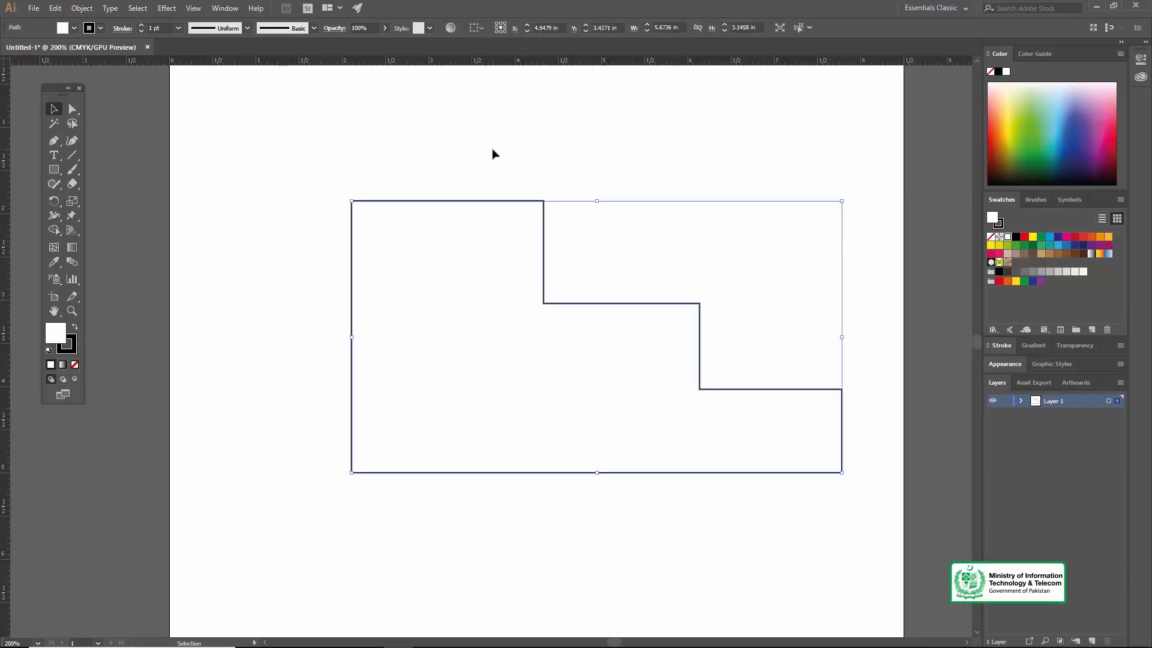
left_click(483, 169)
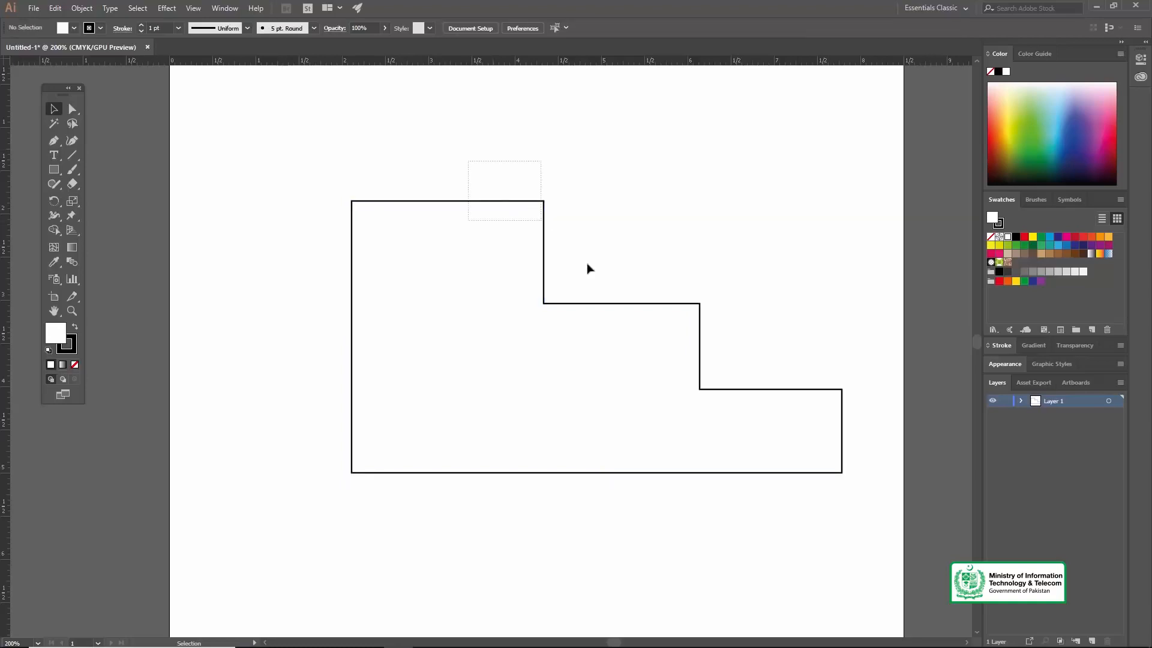
left_click_drag(588, 269, 553, 218)
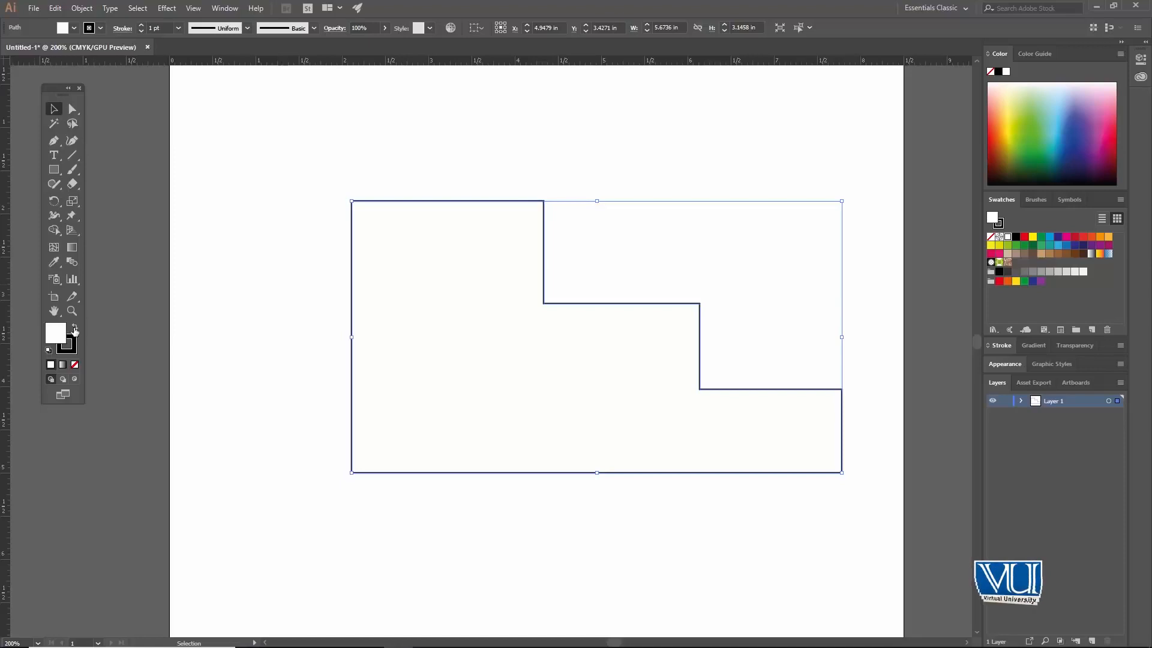
left_click(74, 331)
key("ctrl+z")
- Select the whole staircase shape and delete it from the artboard
left_click_drag(350, 170, 594, 332)
key("Delete")
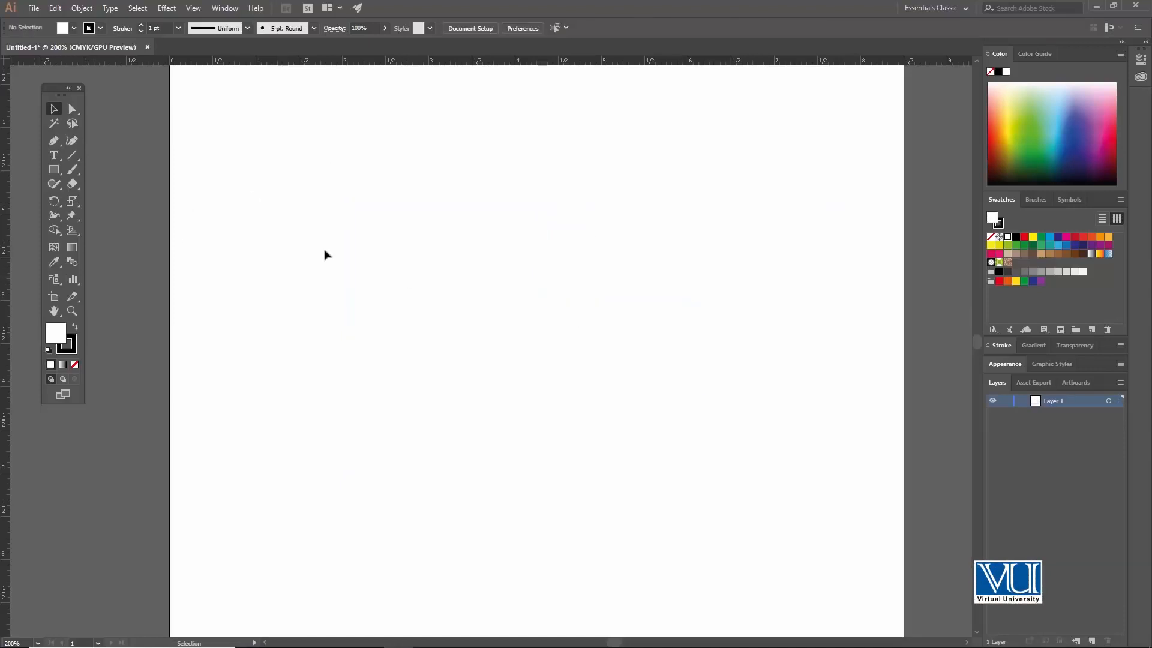
- Try vertical straight segments with the Pen tool, the first about 1.2 in long, and undo the whole path
key("p")
left_click(392, 186)
left_click(391, 294)
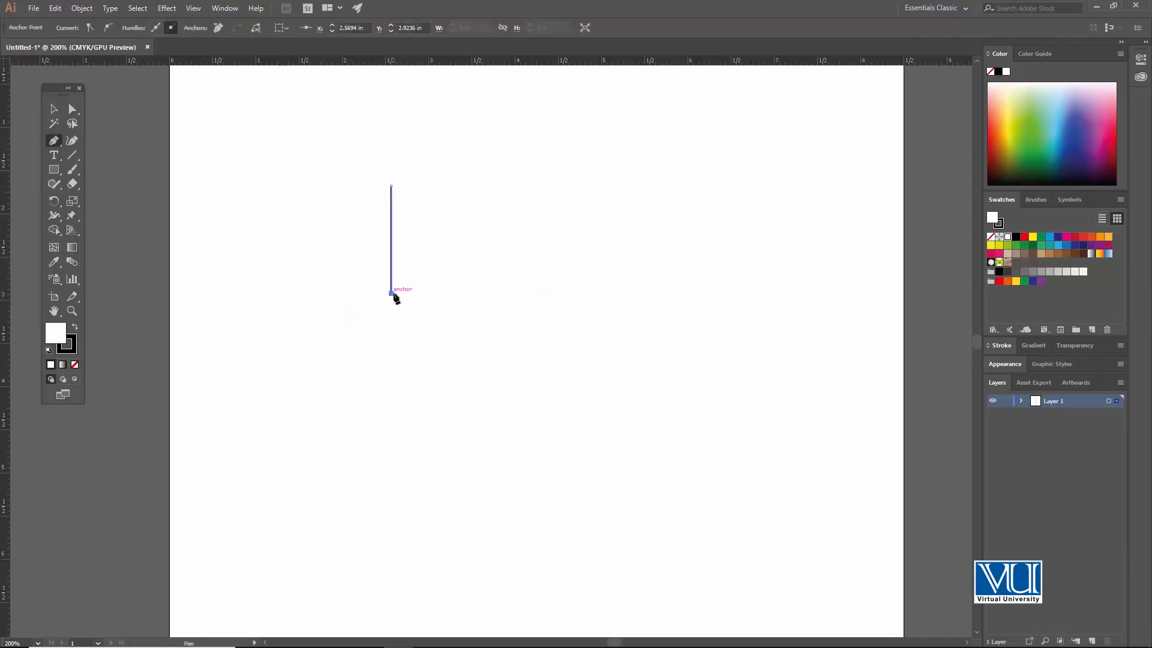
key("ctrl+z")
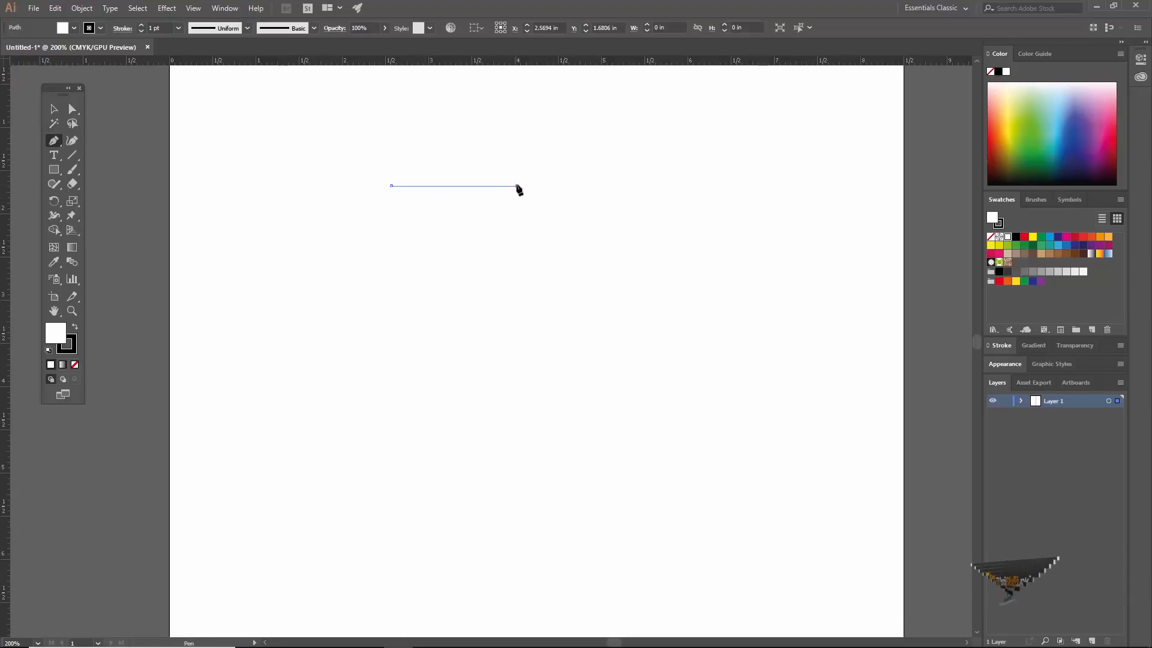
left_click(392, 309)
key("ctrl+z")
key("ctrl+z")
- Draw a closed irregular six-corner polygon from straight Pen tool segments, and undo it back to its first anchor
left_click(403, 193)
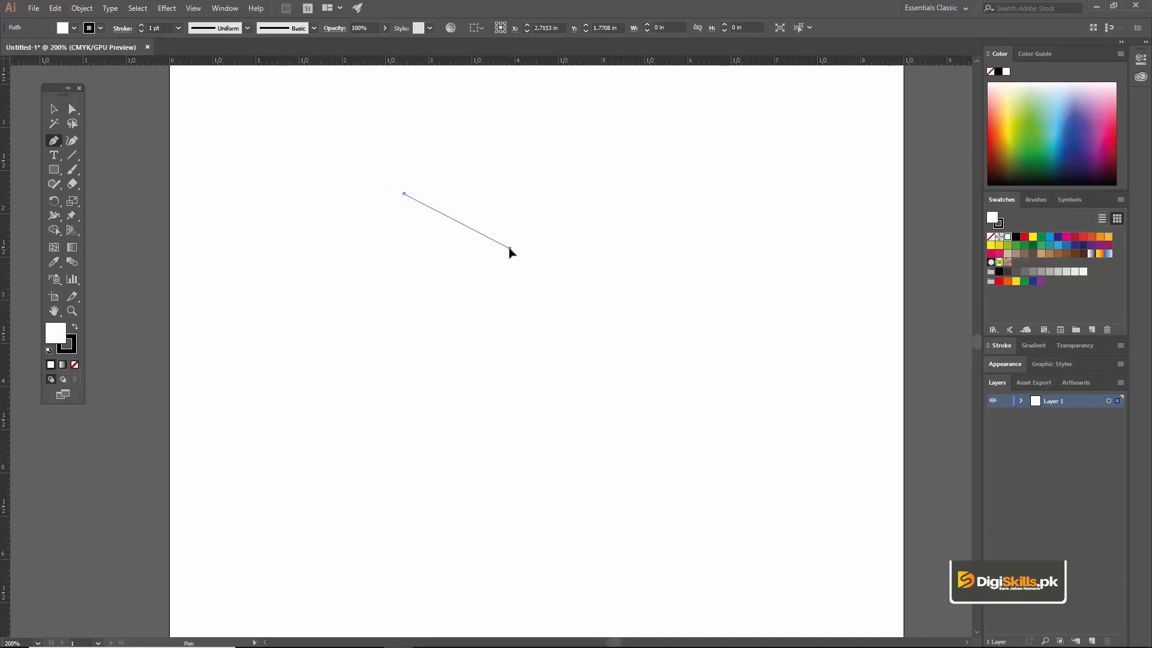
left_click(510, 247)
left_click(636, 167)
left_click(497, 91)
left_click(340, 138)
left_click(371, 191)
left_click(404, 193)
key("ctrl+z")
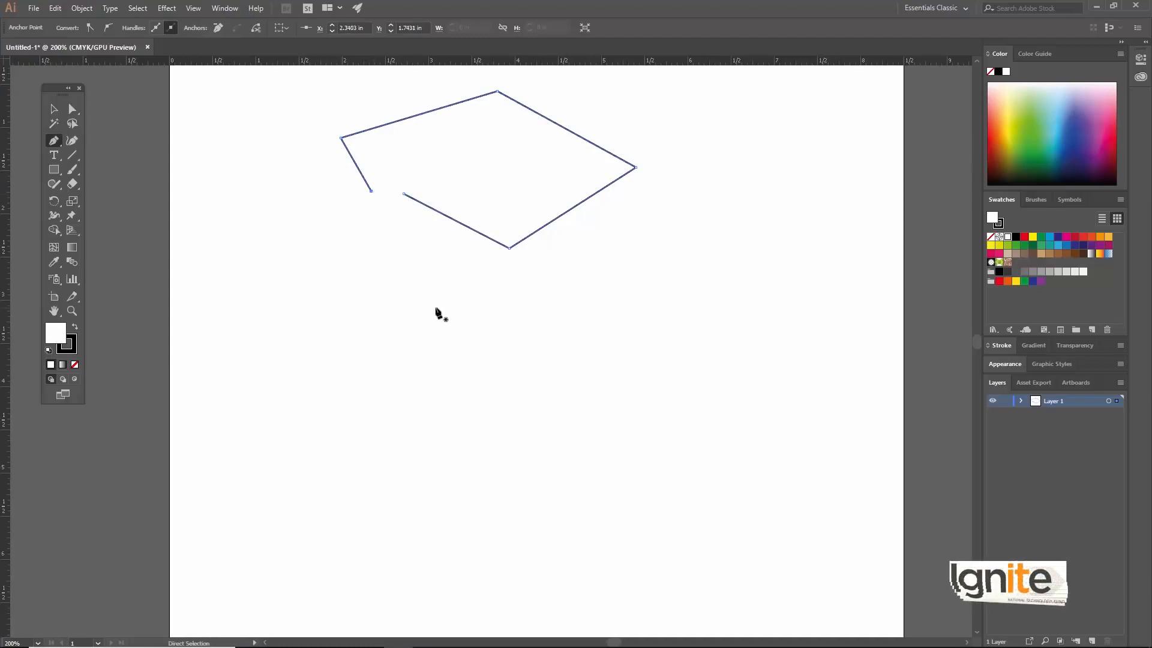
key("ctrl+z")
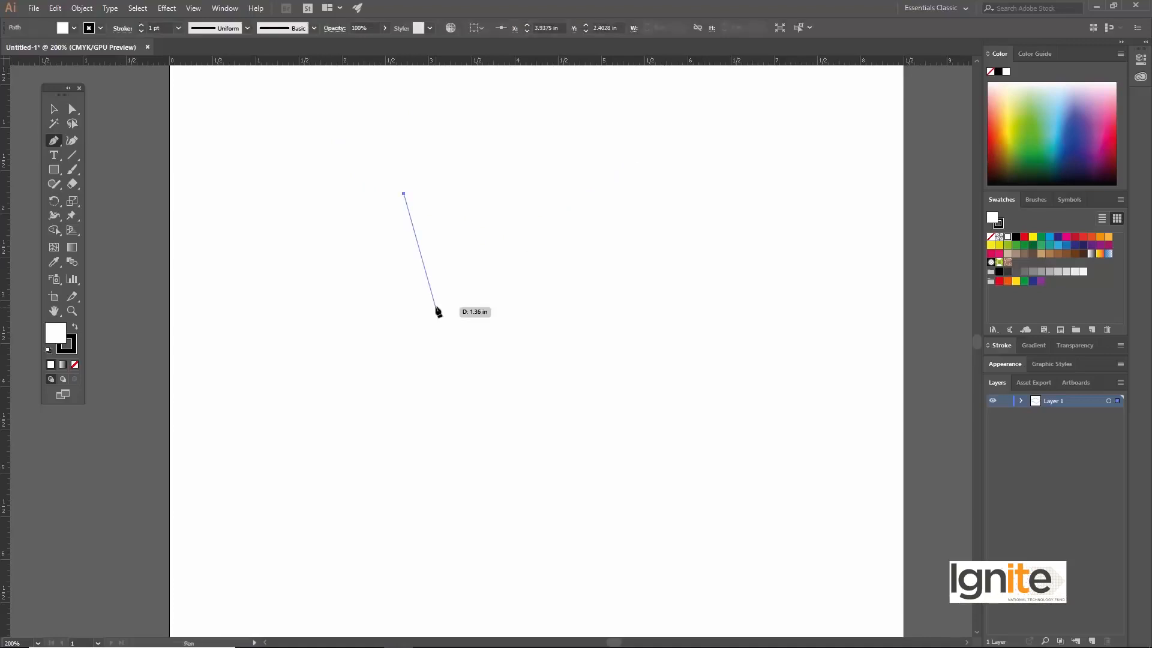
- Undo the remaining first anchor point of the unfinished polygon path
key("ctrl+z")
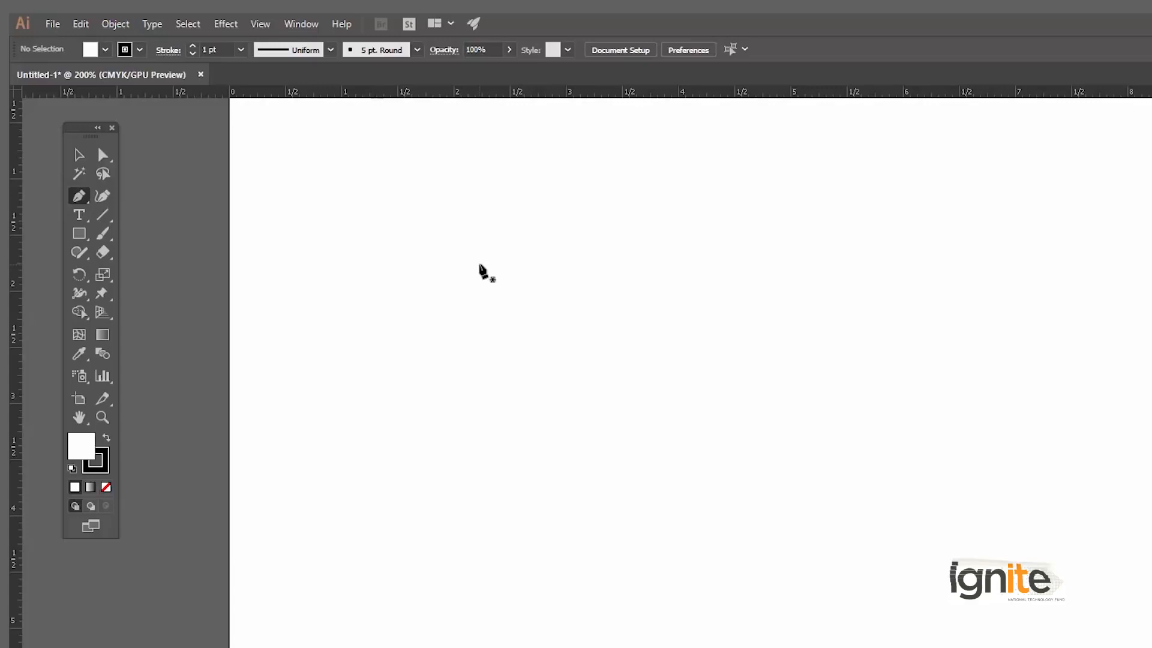
key("z")
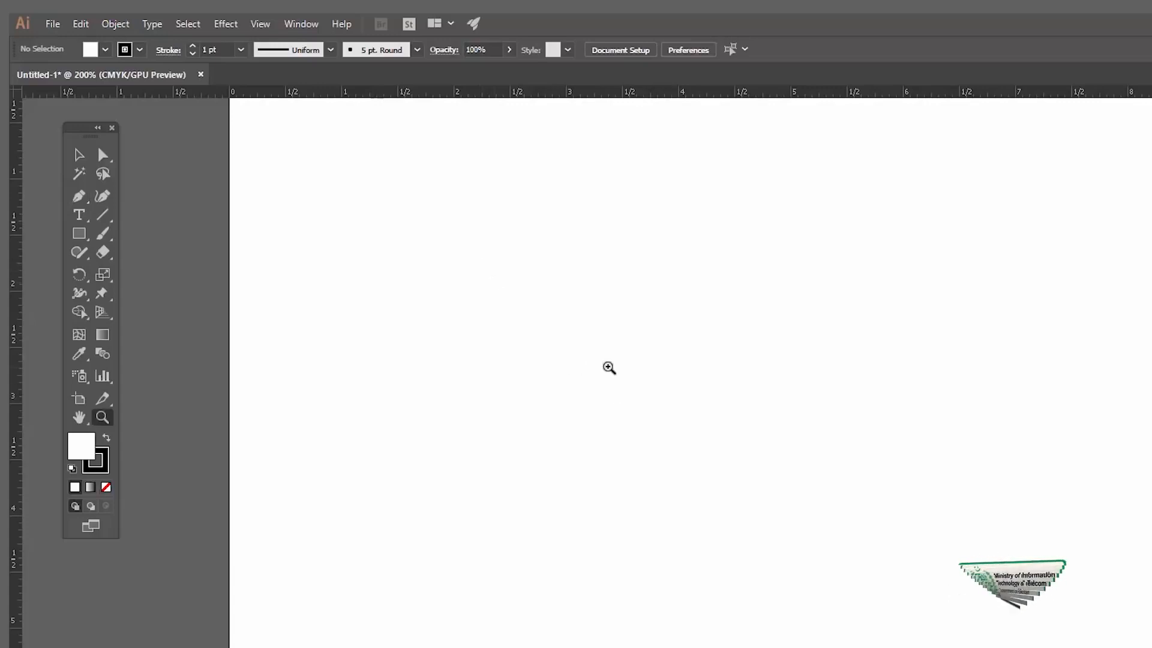
left_click(608, 364)
key("v")
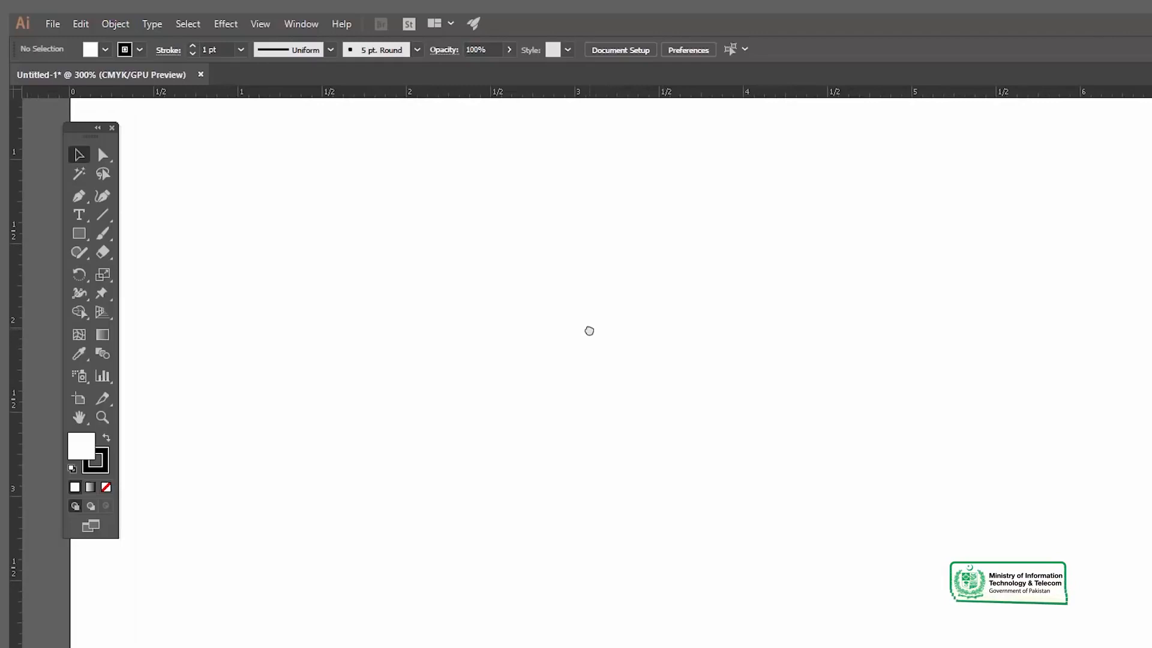
- Start a new Pen tool path and try a curved segment that bulges downward, undoing it back to the first anchor
key("p")
left_click(512, 313)
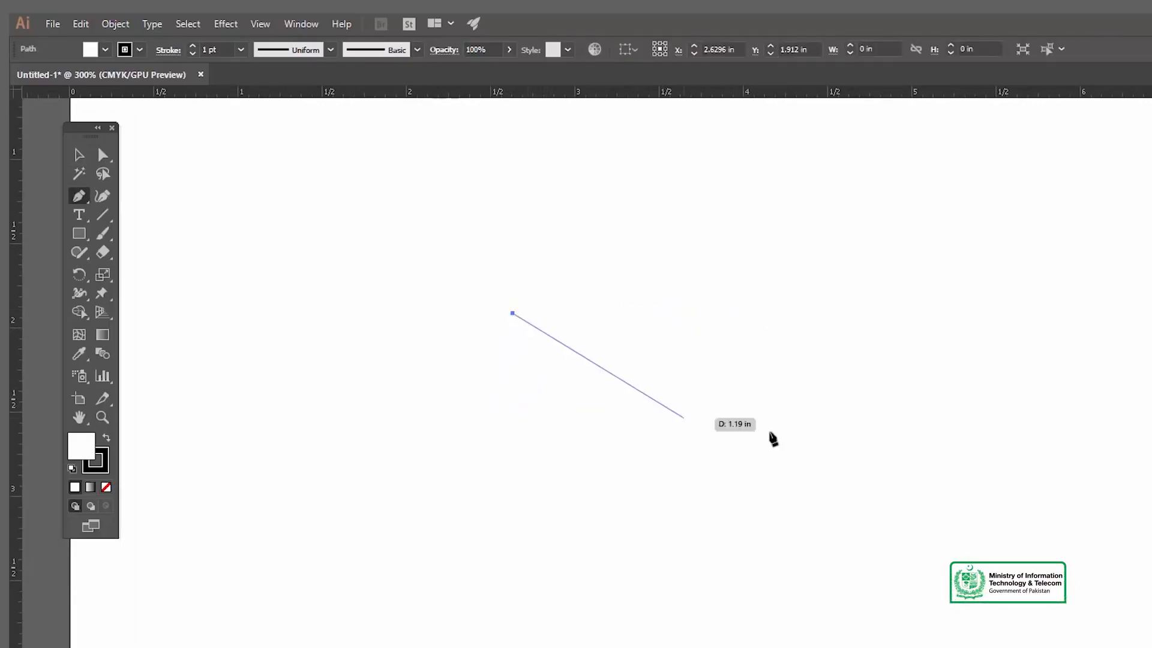
left_click_drag(528, 463, 517, 437)
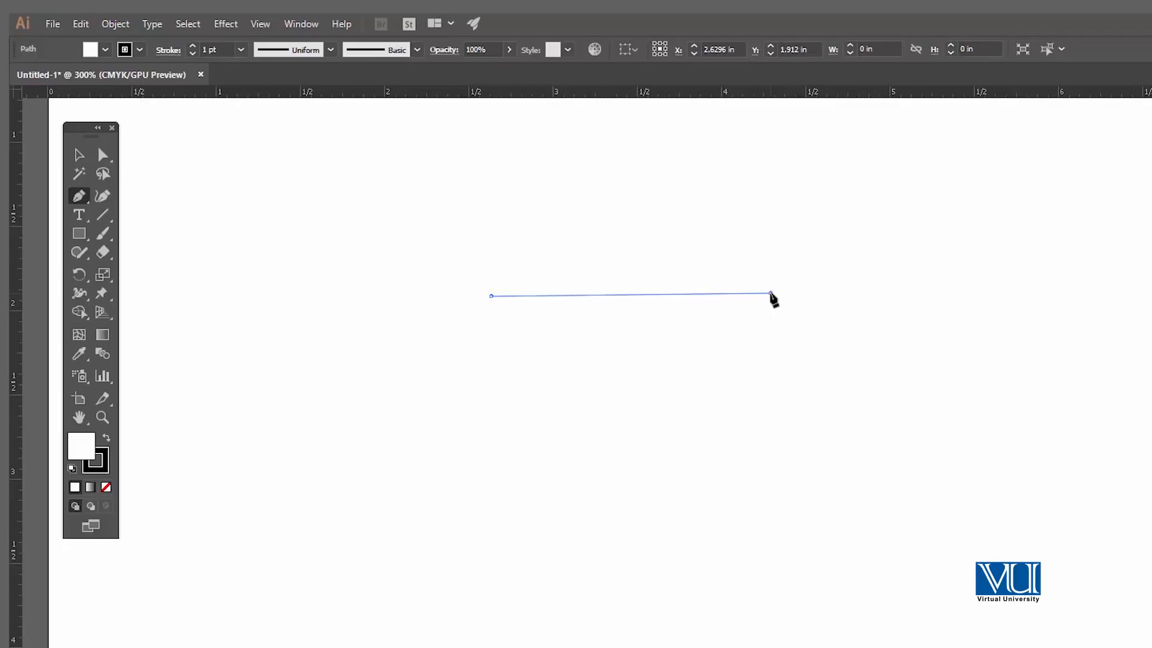
left_click_drag(770, 293, 927, 149)
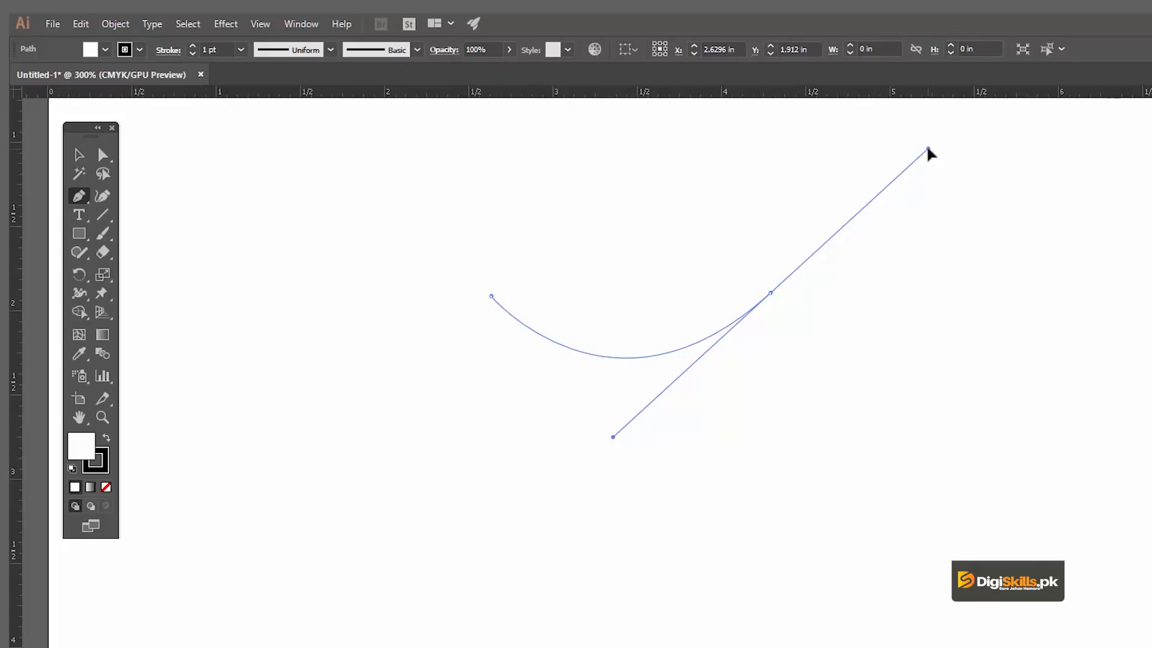
key("ctrl+z")
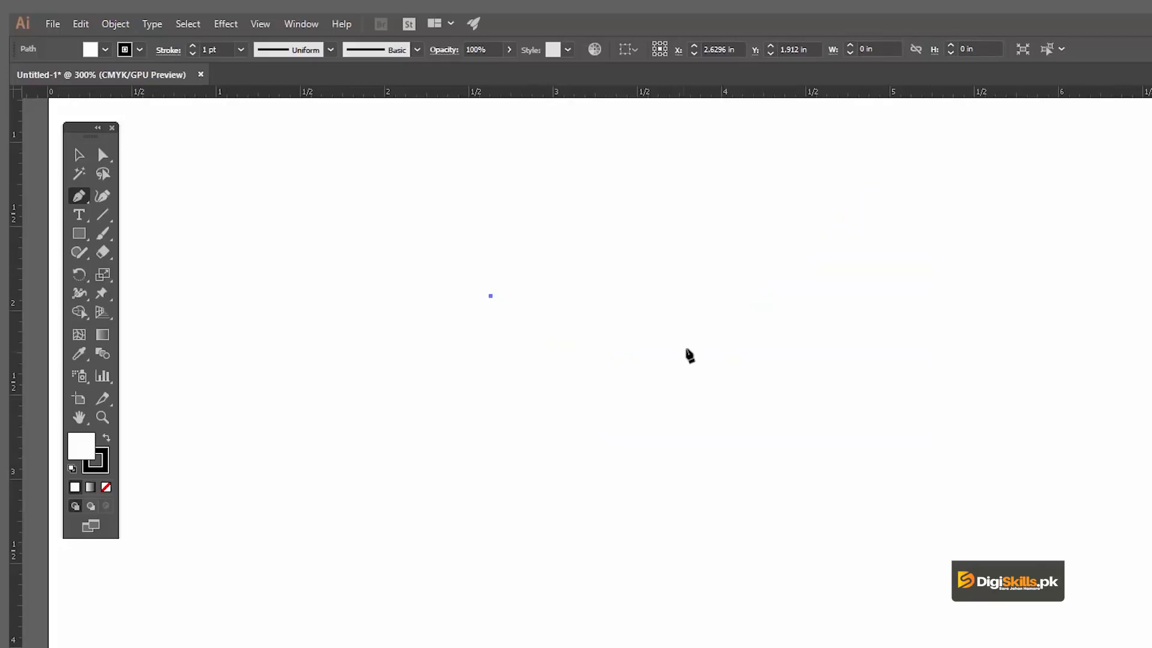
- Draw an S-shaped wave path, arching up to an anchor at about X 4.25 in and dipping before one at about X 5.90 in
mouse_move(764, 293)
left_mouse_down()
mouse_move(798, 315)
mouse_move(919, 467)
left_mouse_up()
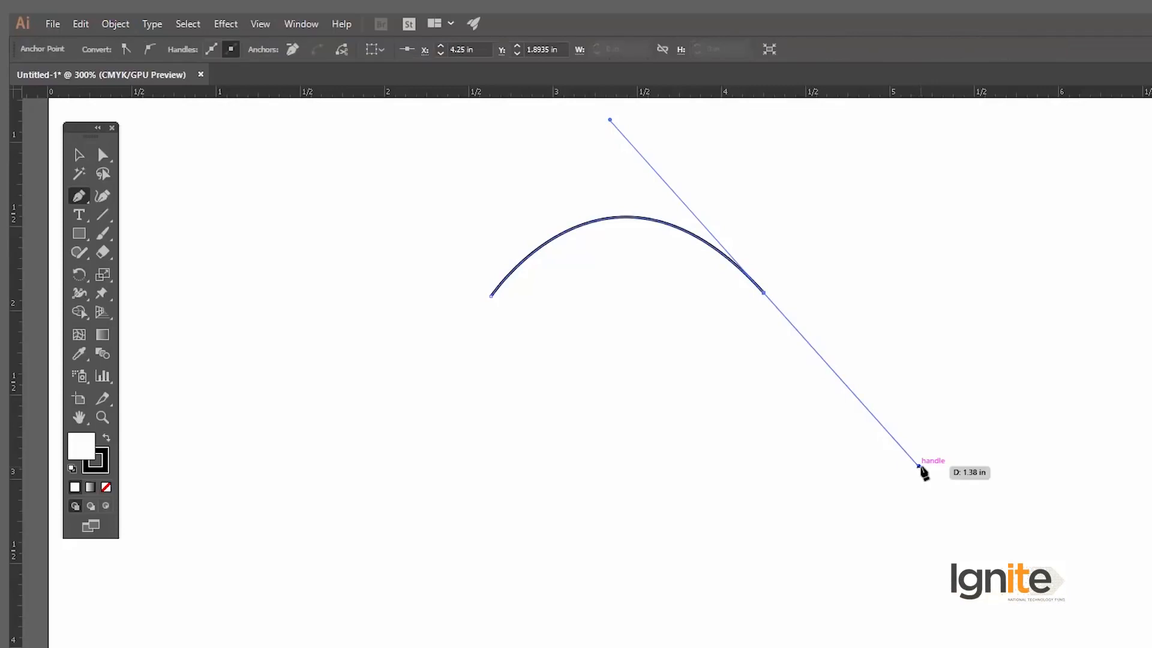
left_click_drag(1043, 265, 1045, 255)
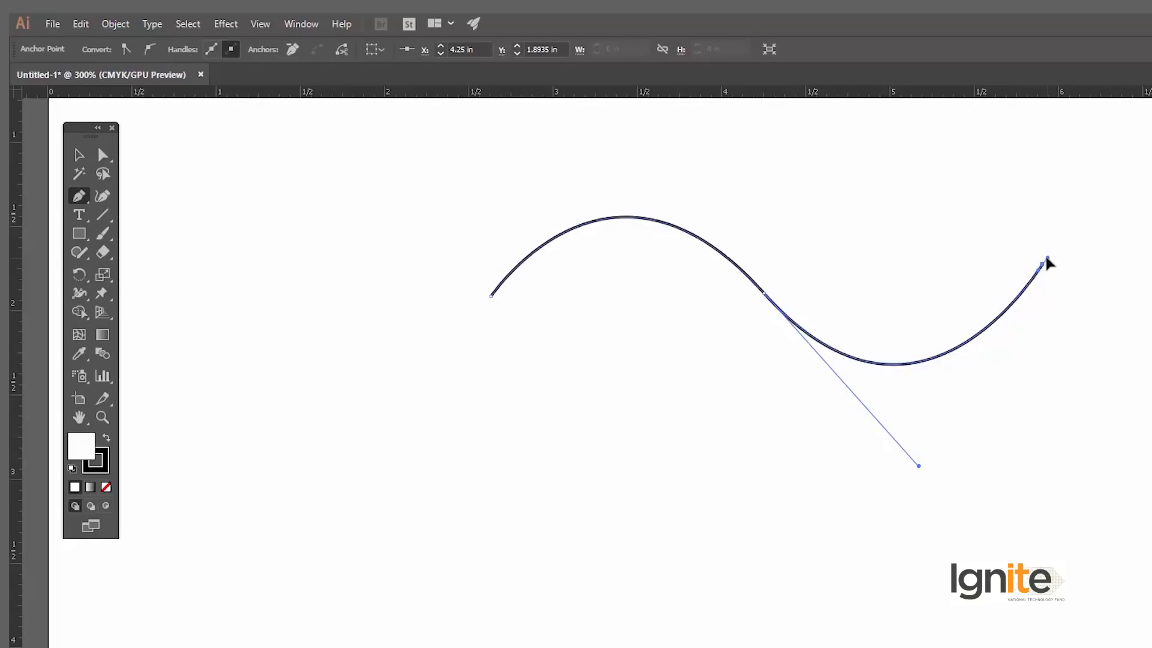
key("v")
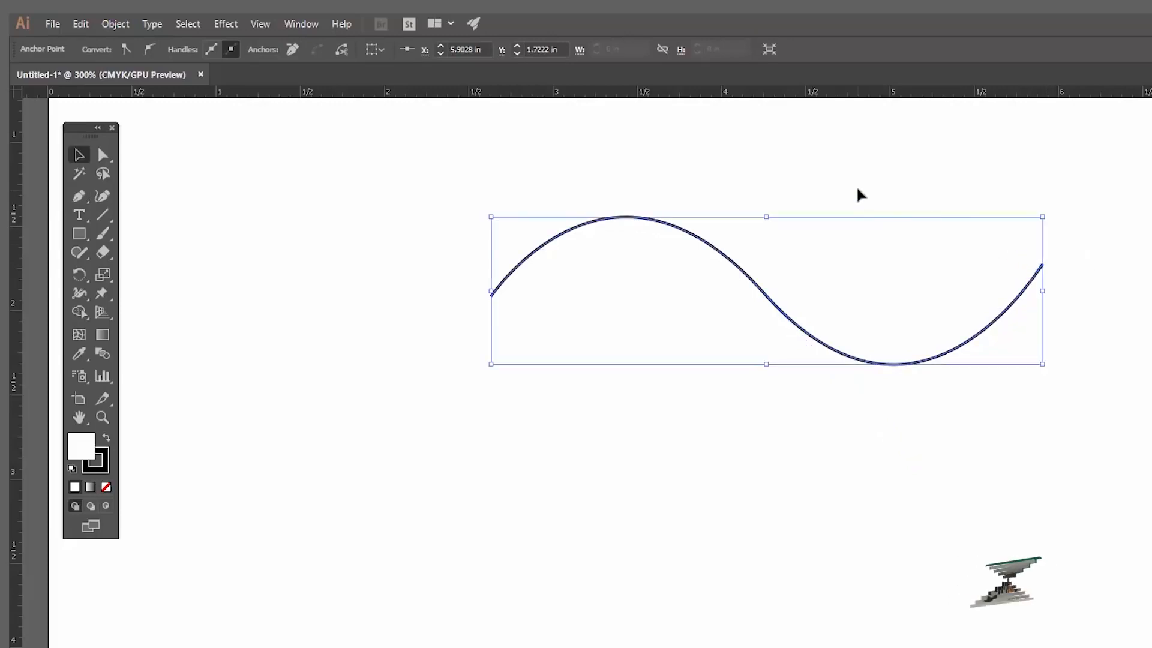
left_click(857, 187)
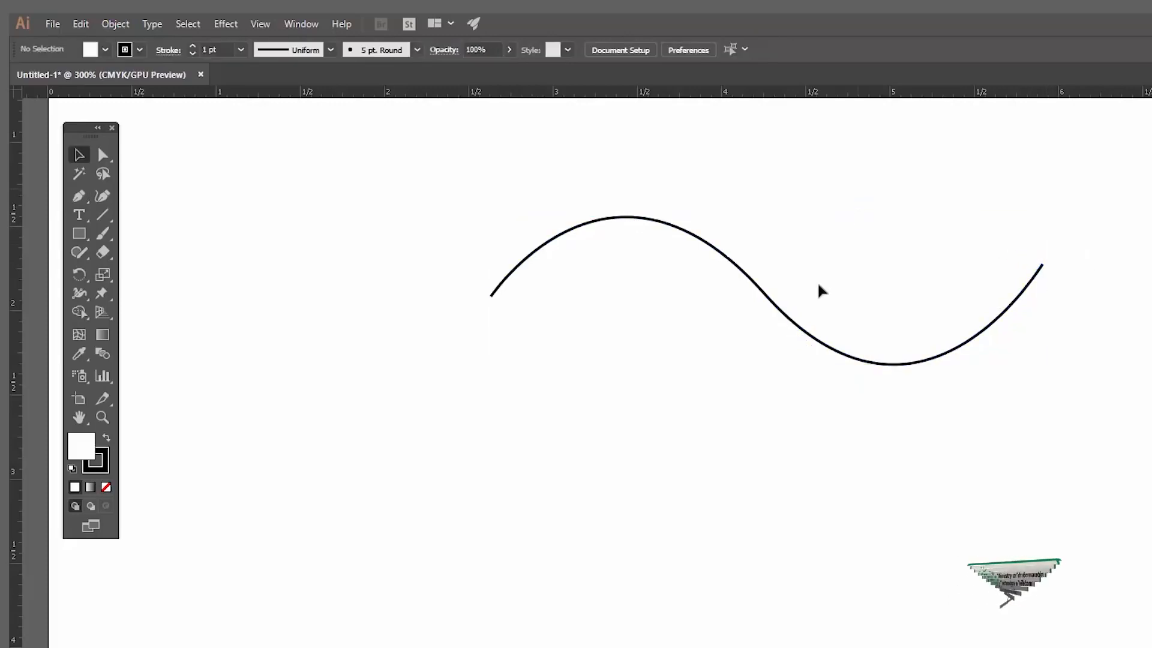
- Select the wave path, rotate it a quarter turn to stand vertically, scale it down and deselect it
left_click(785, 321)
left_click(667, 163)
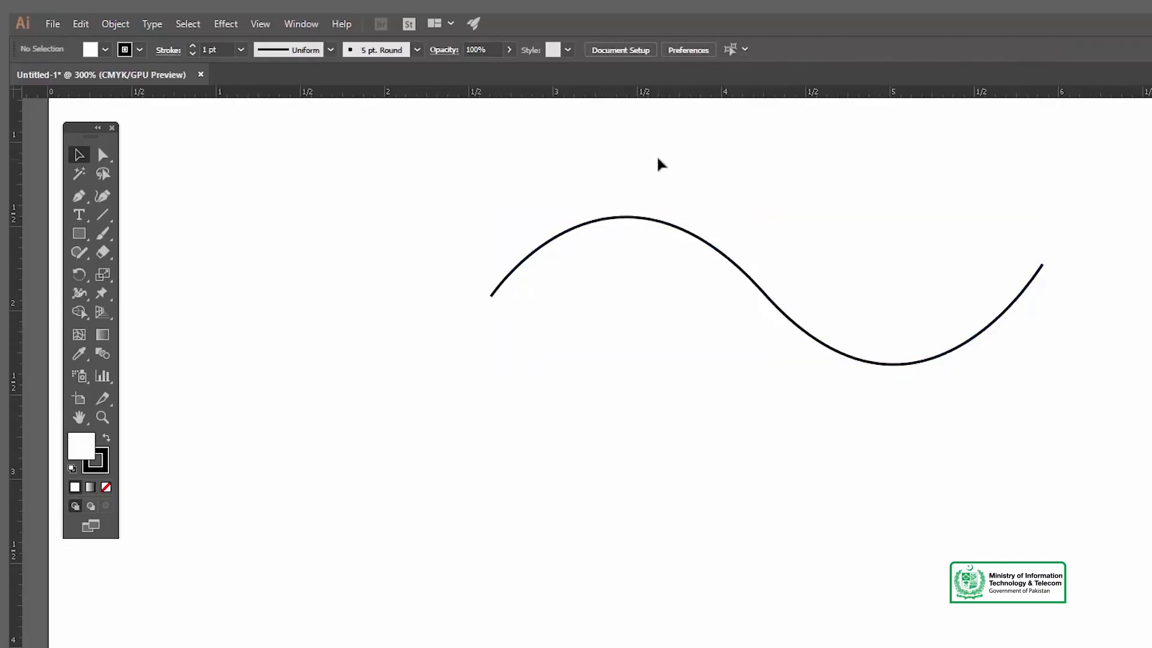
left_click(651, 223)
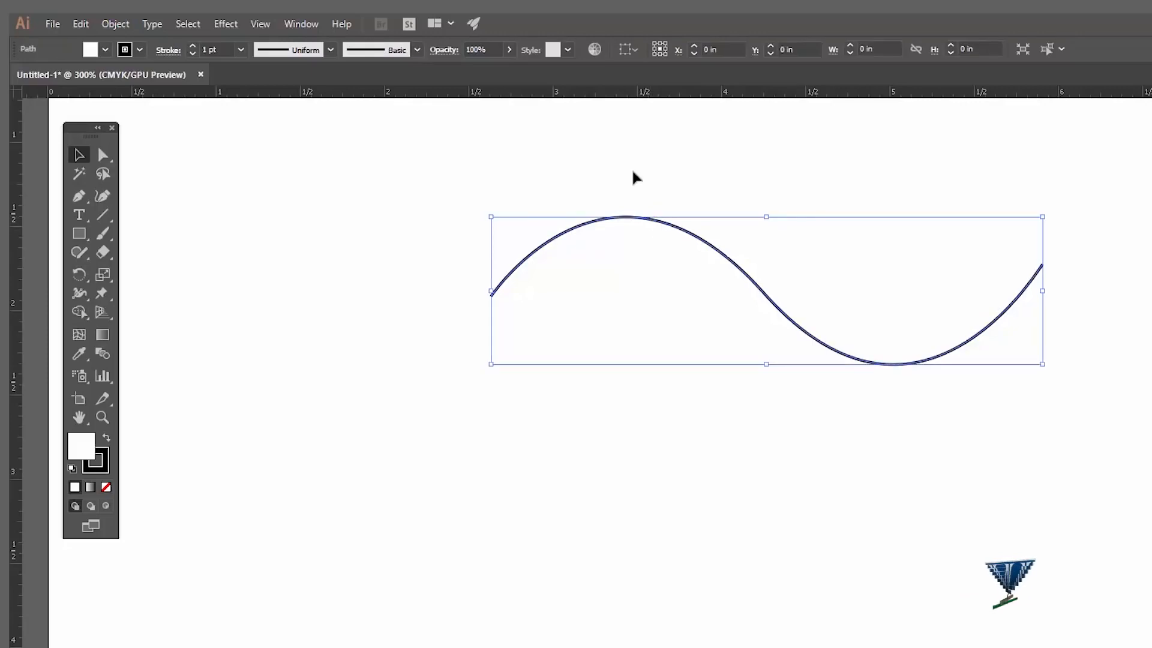
left_click_drag(486, 203, 782, 306)
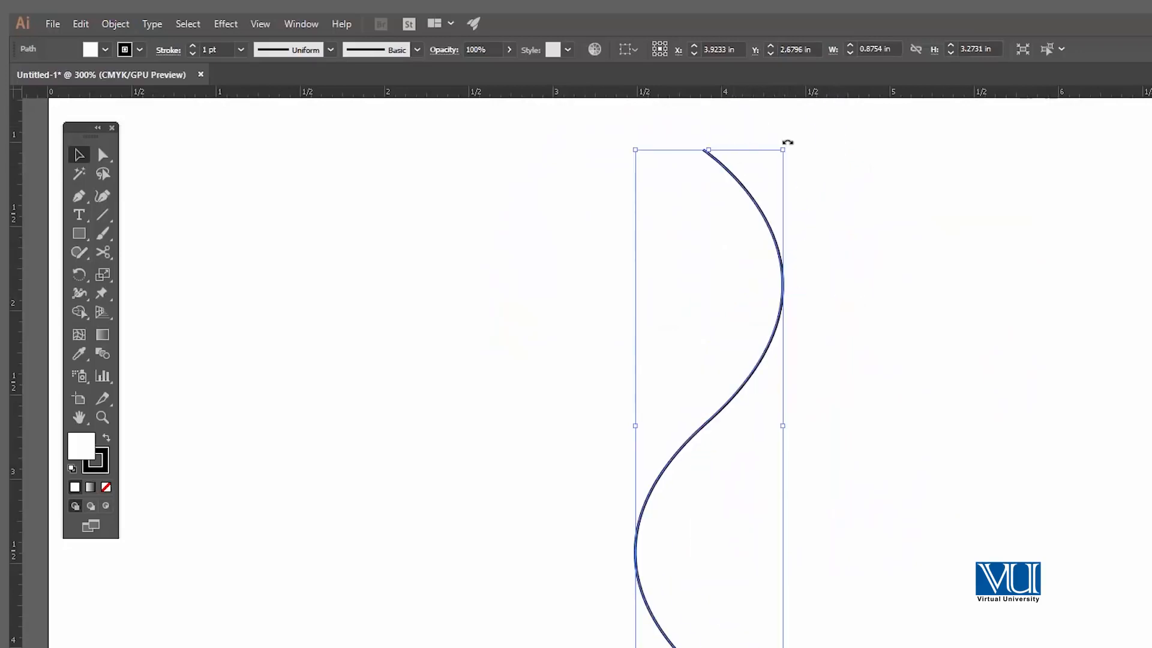
left_click_drag(786, 152, 747, 201)
left_click_drag(737, 331, 753, 268)
left_click(864, 258)
- Draw a second vertical S-curve with the Pen tool beside the first, curving the opposite way, and end the path
key("p")
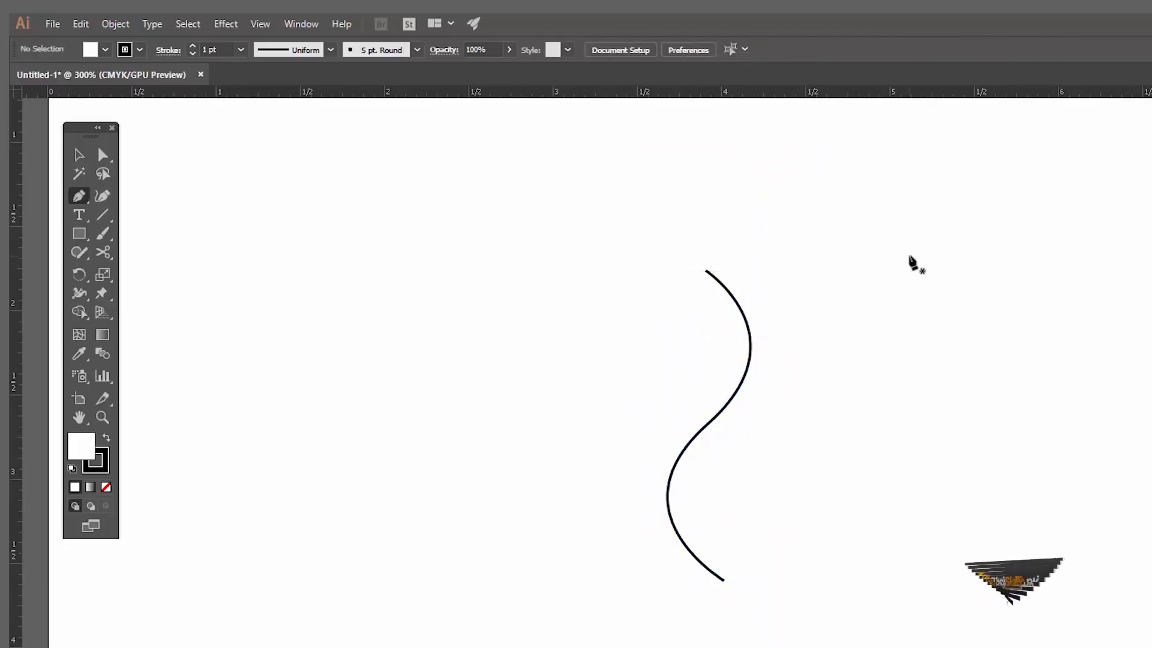
left_click(938, 271)
left_click_drag(932, 447, 1032, 522)
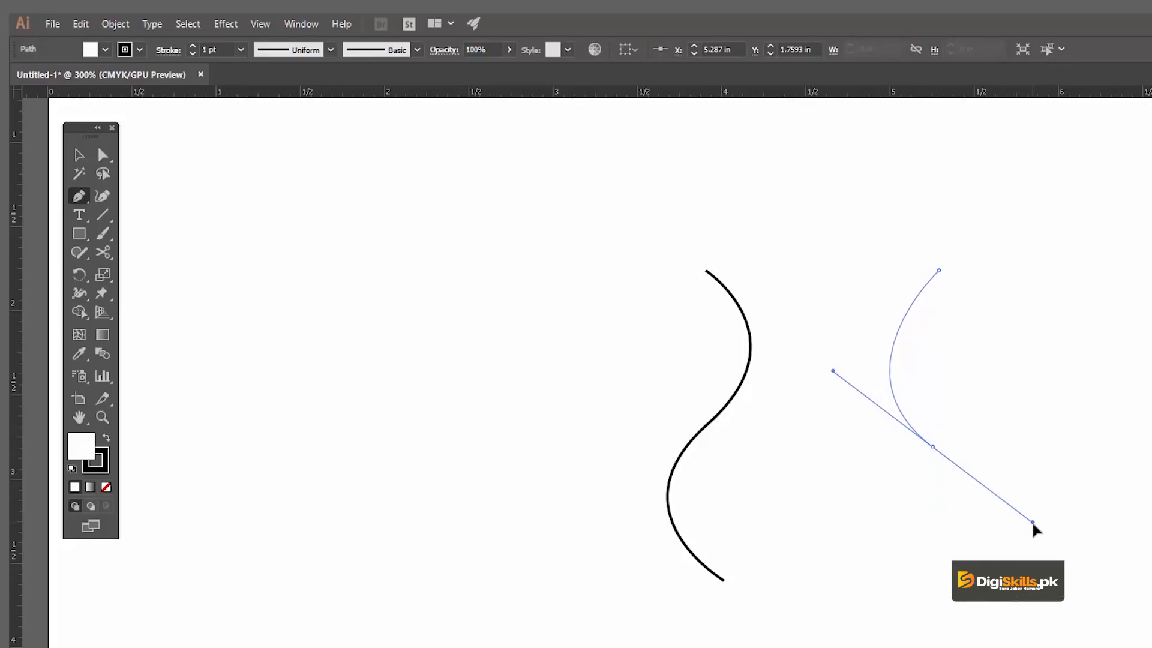
left_click_drag(1032, 520, 1032, 522)
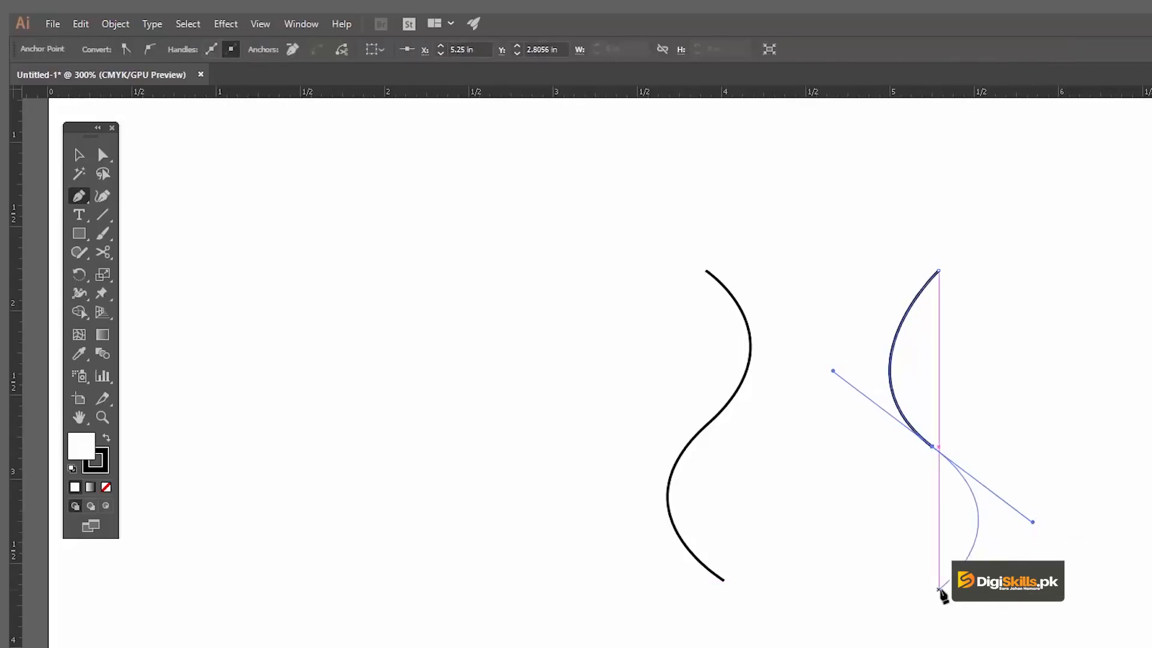
left_click_drag(891, 640, 876, 612)
left_click(841, 495, "ctrl")
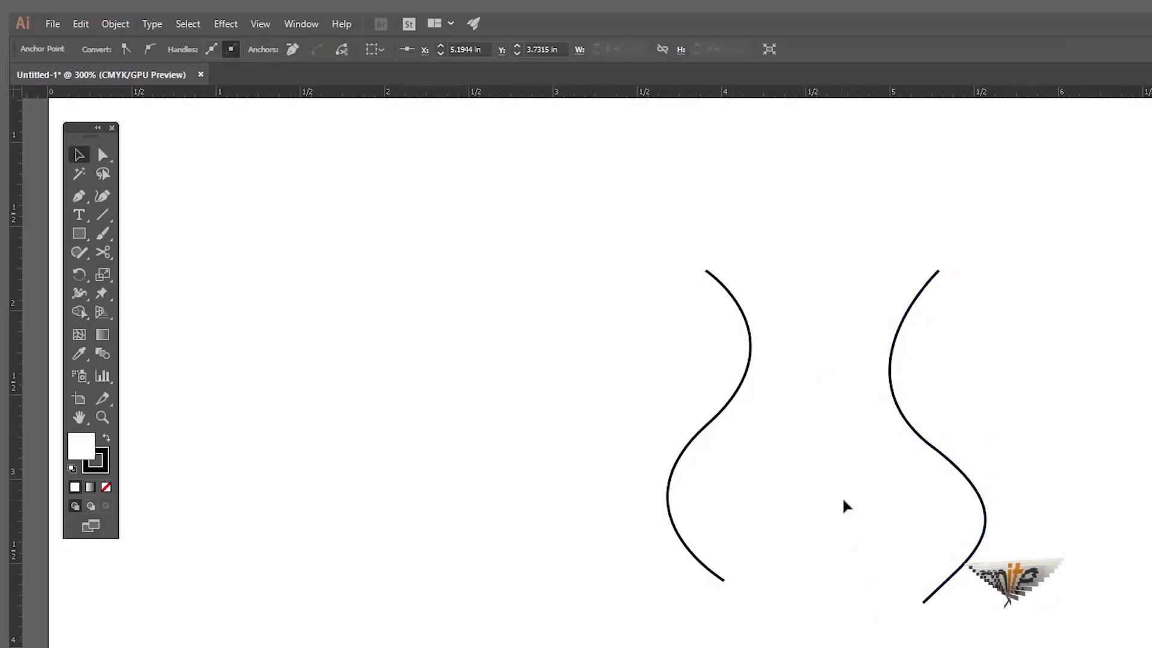
- Select both vertical wave paths together and delete them
left_click_drag(591, 277, 919, 405)
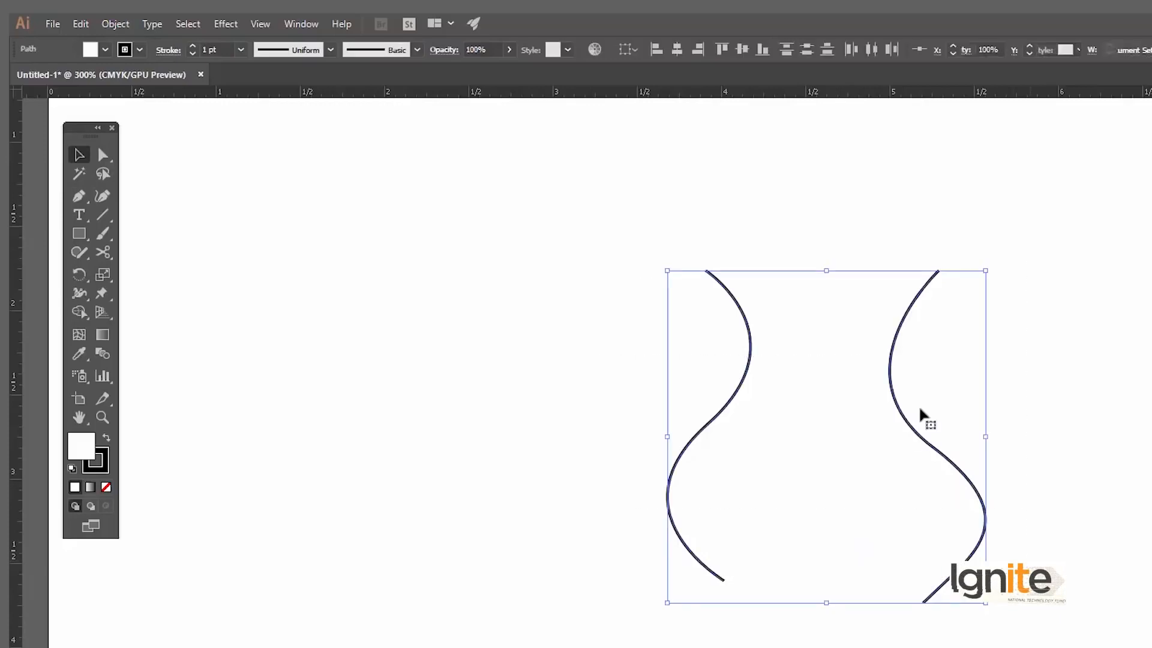
key("Delete")
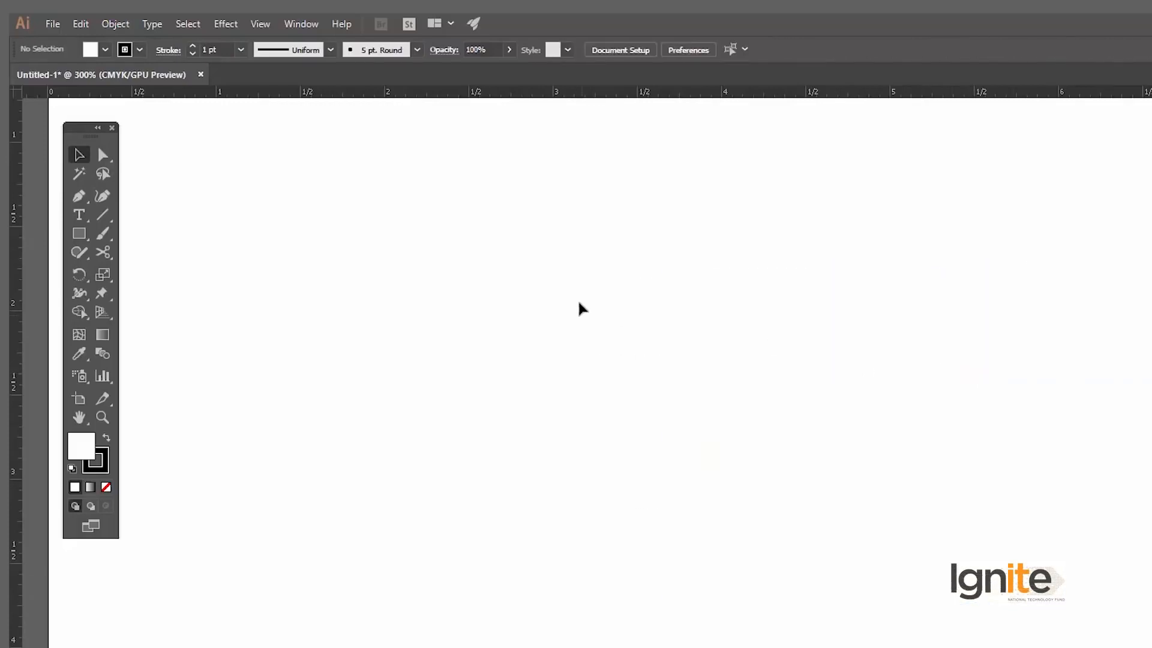
- Check in the view options whether Smart Guides are enabled
key("p")
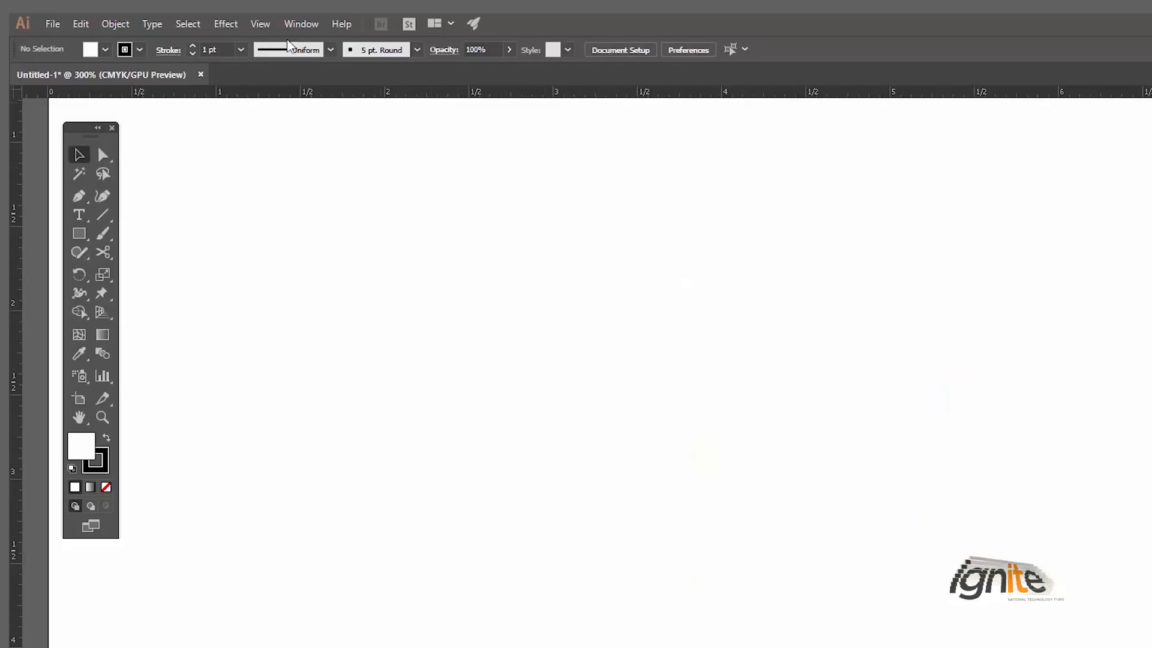
left_click(259, 24)
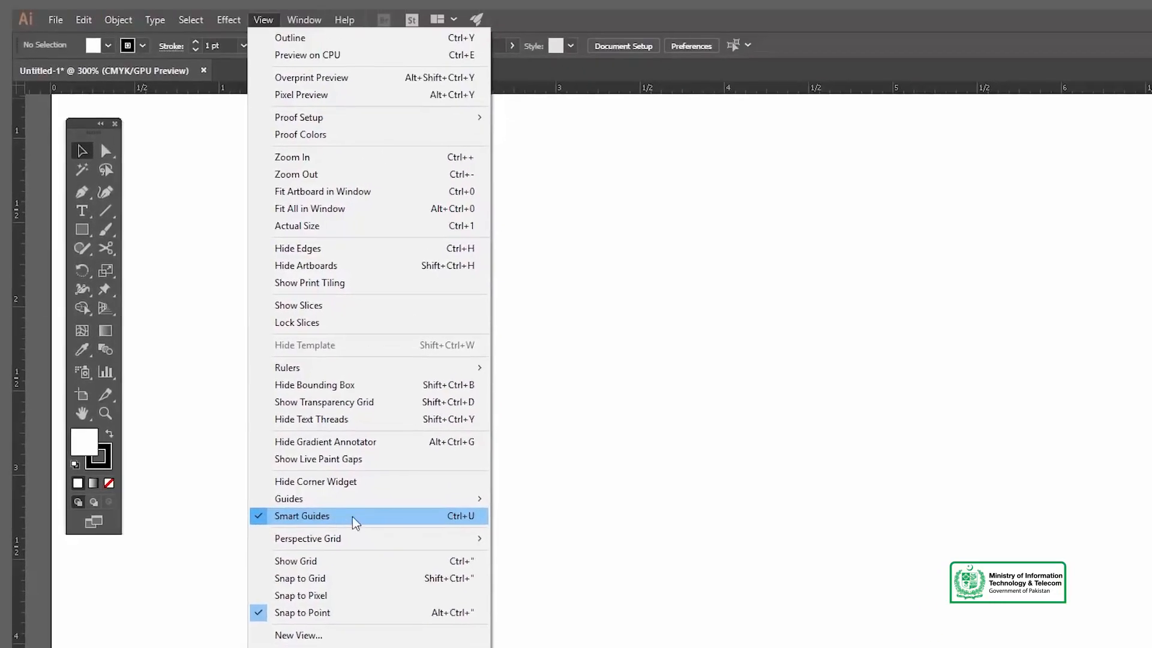
left_click(541, 398)
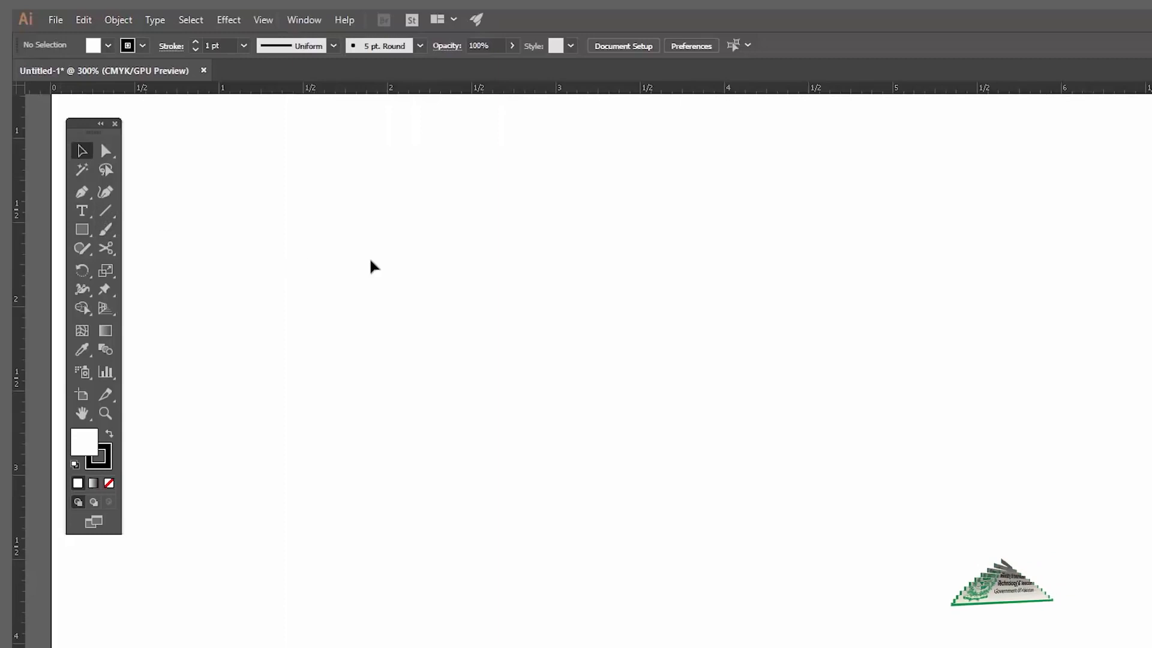
- Draw a closed right triangle about 1.17 in wide and 0.40 in high with the Pen tool, aligning its corners with Smart Guides
key("p")
left_click(503, 286)
left_click(699, 219)
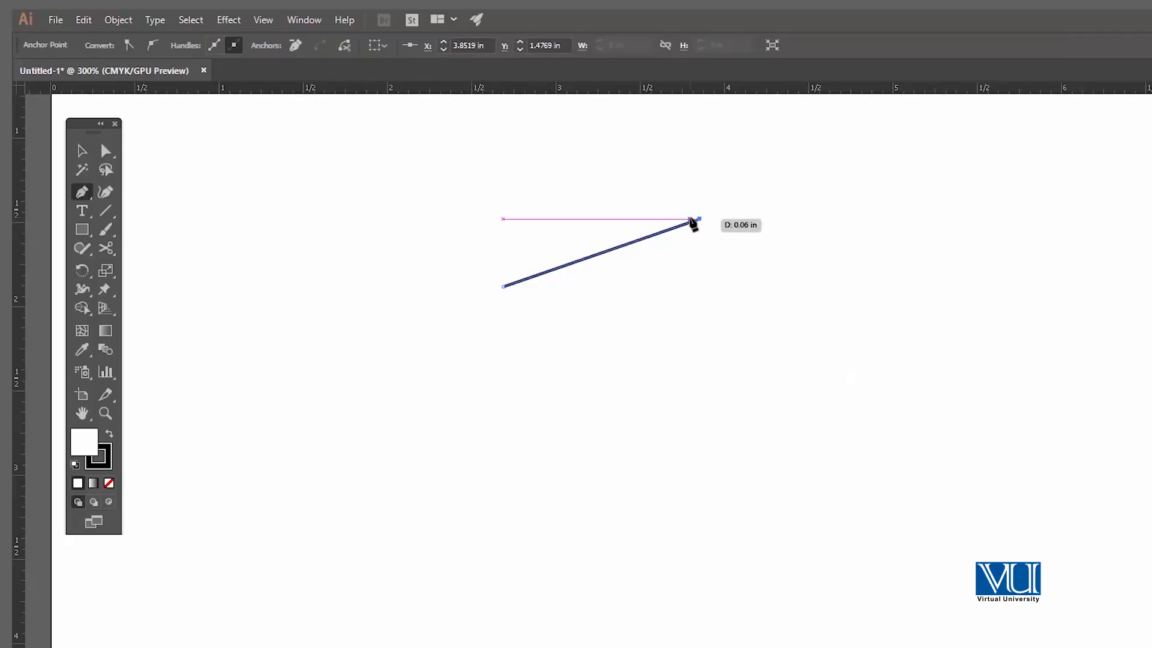
left_click(504, 220)
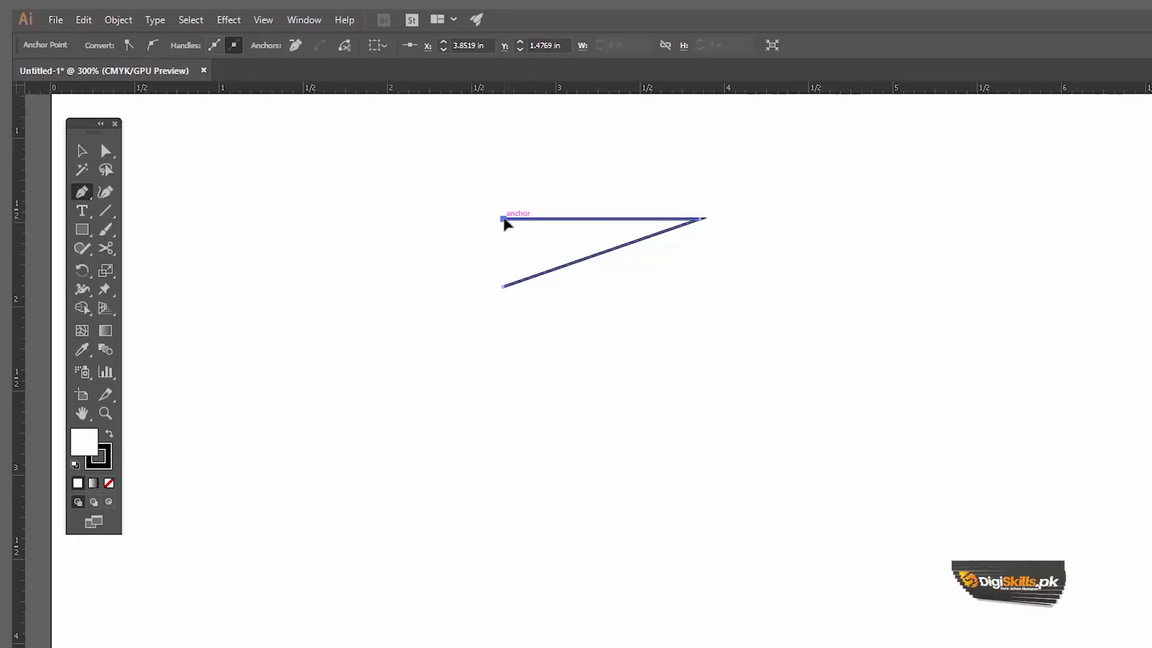
left_click(504, 287)
key("v")
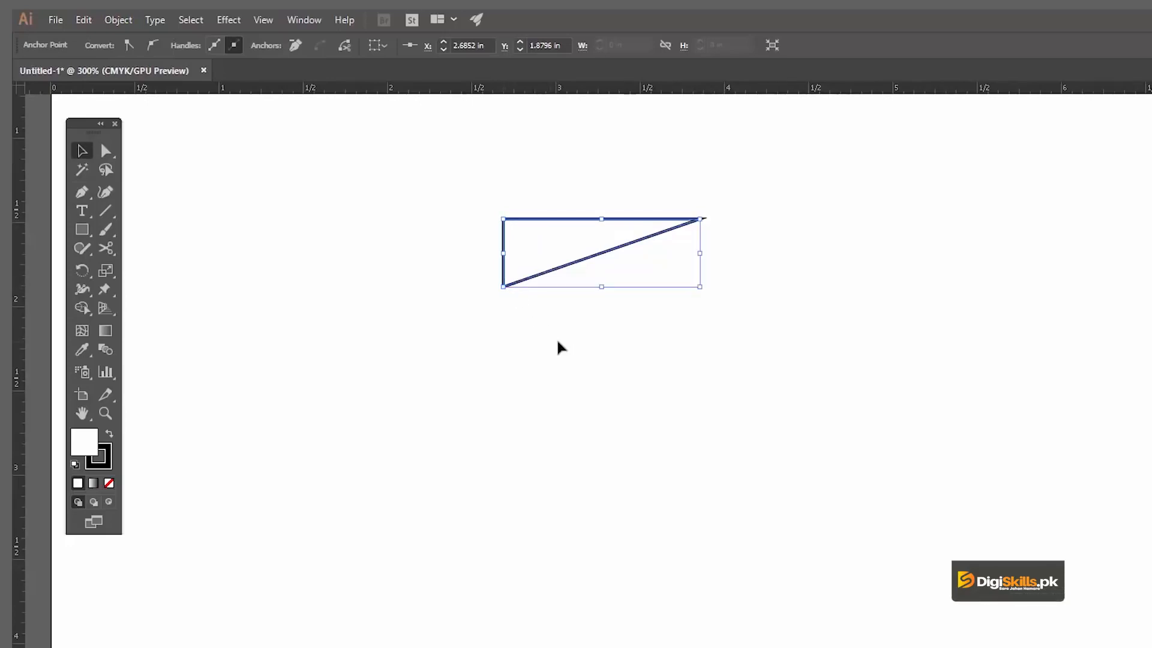
left_click(556, 337)
- Select the right triangle drawn with Smart Guides and delete it
left_click_drag(733, 322, 733, 322)
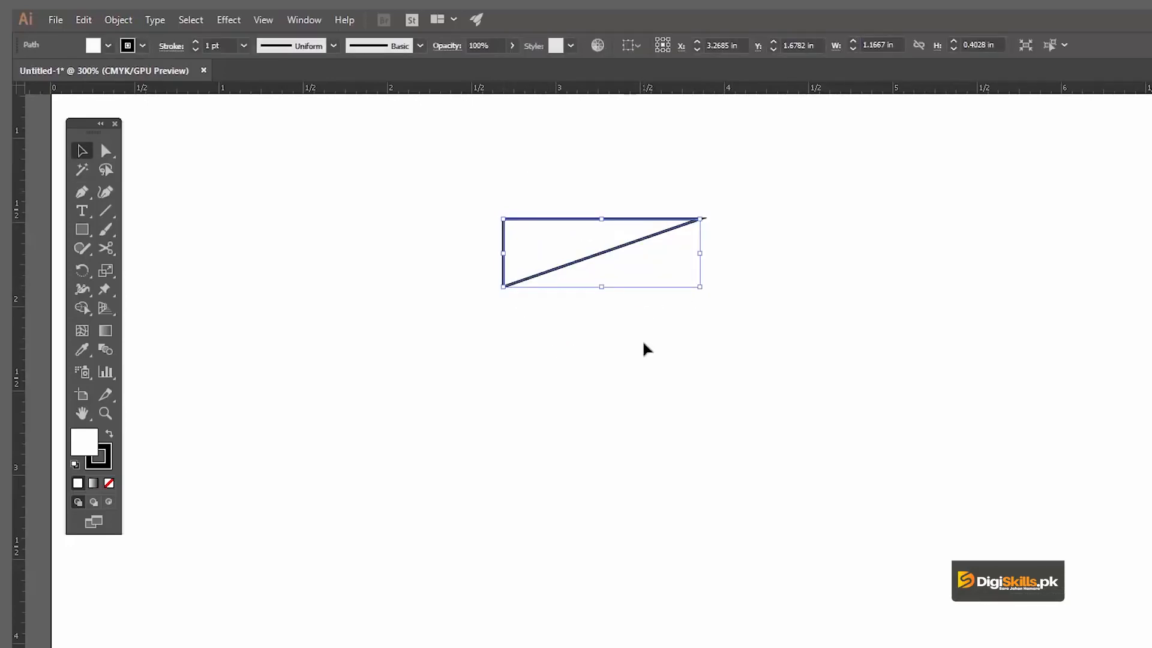
left_click(642, 340)
left_click_drag(645, 282, 645, 282)
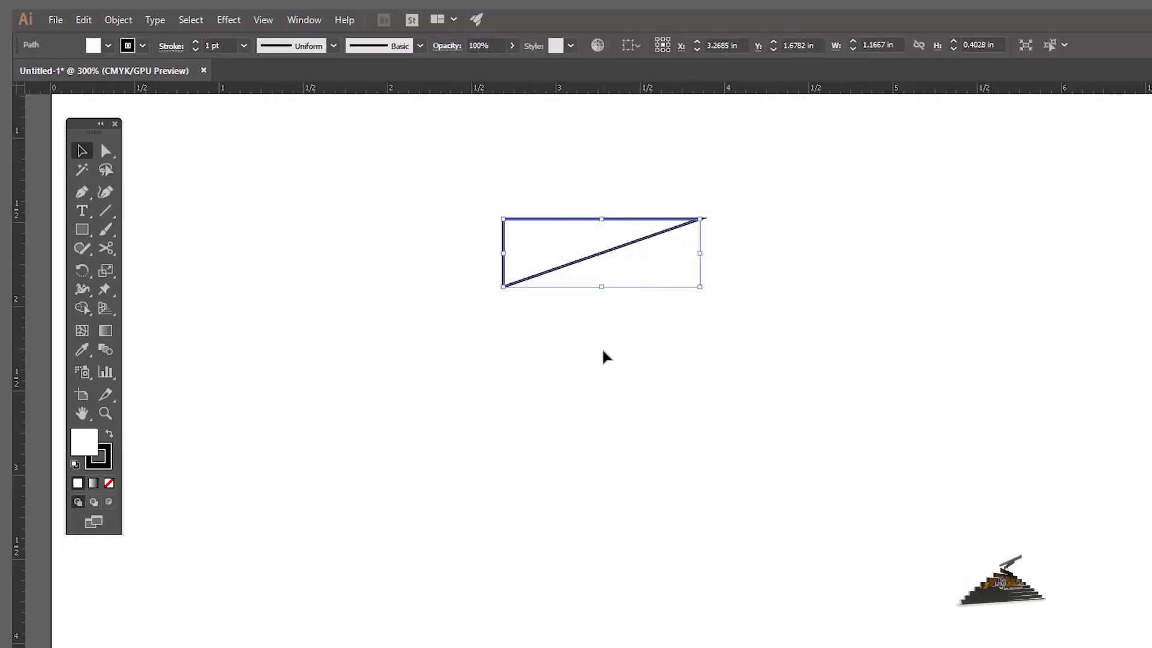
key("Delete")
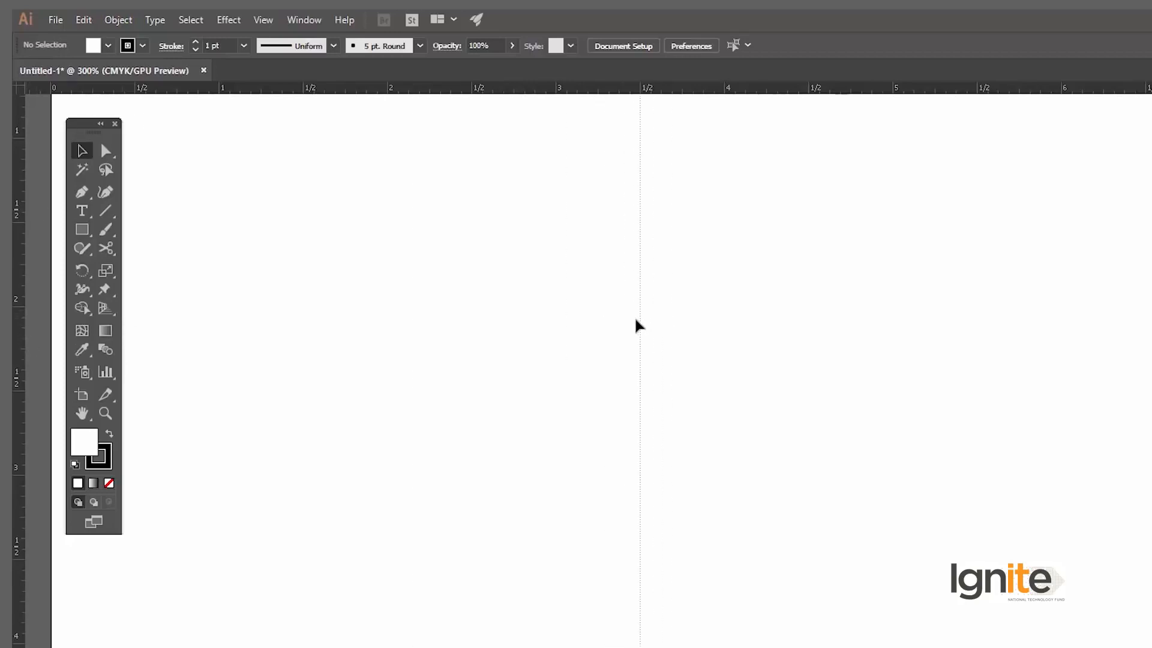
- Place a vertical guide at 3.5 in and draw an open two-segment triangular path against it, about 0.76 in wide and high
left_click(636, 320)
key("p")
left_click(640, 257)
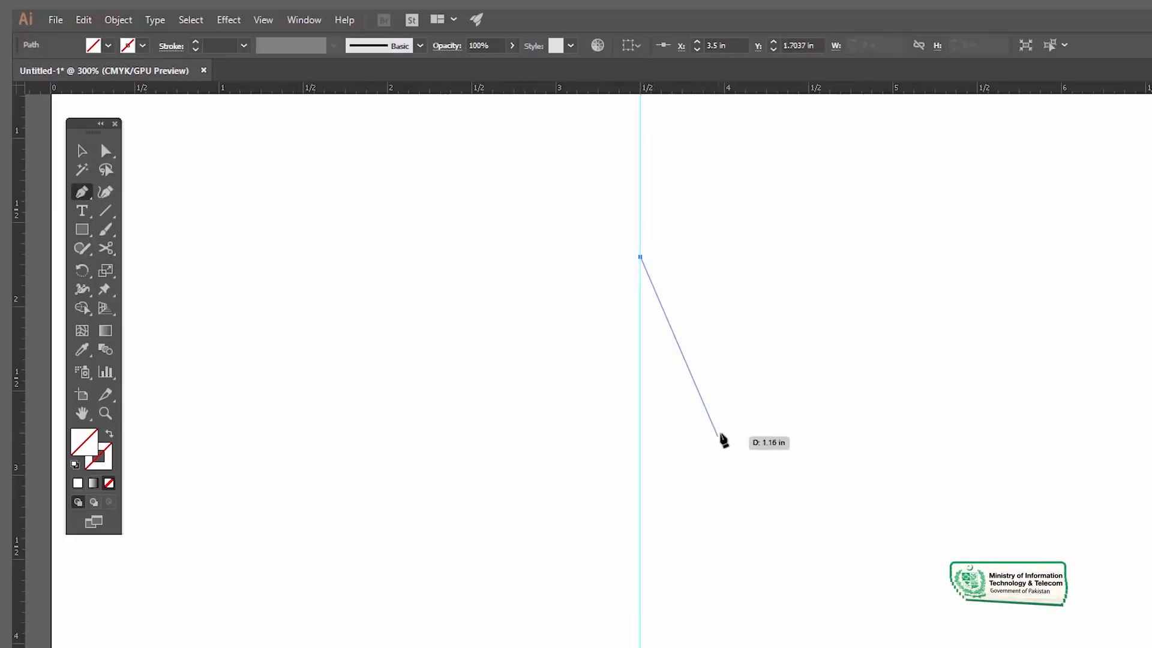
left_click(769, 386)
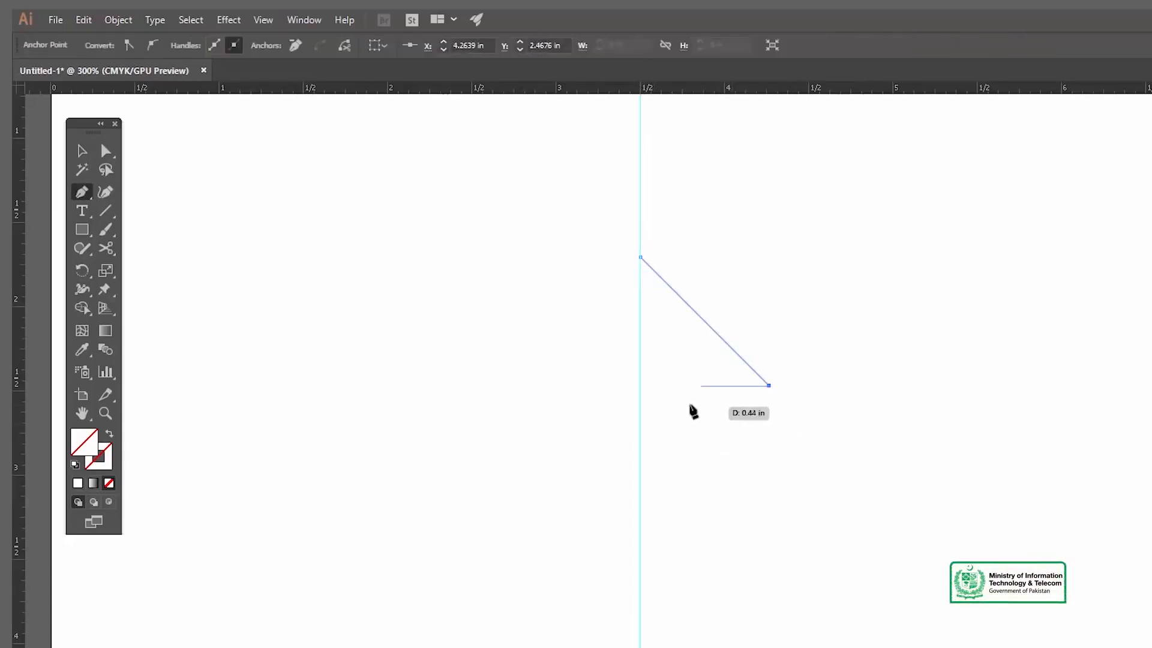
left_click(640, 386)
key("v")
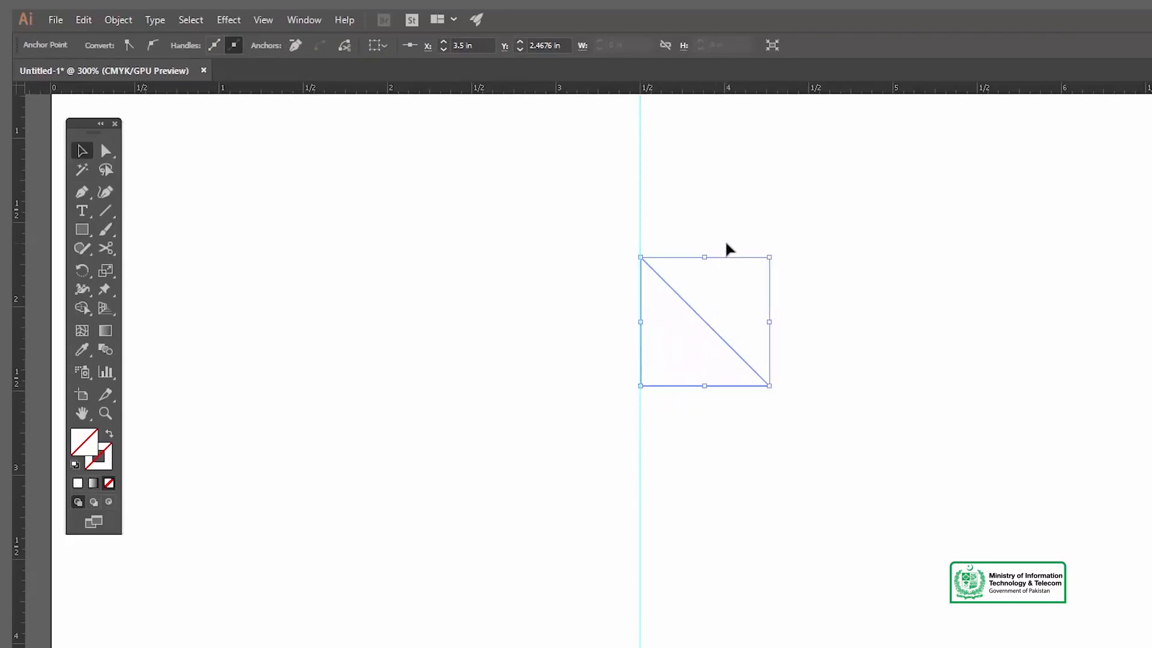
left_click(737, 238)
- Select the triangular path, apply a black fill, and swap fill and stroke to give it a black stroke with no fill
left_click_drag(751, 225, 676, 448)
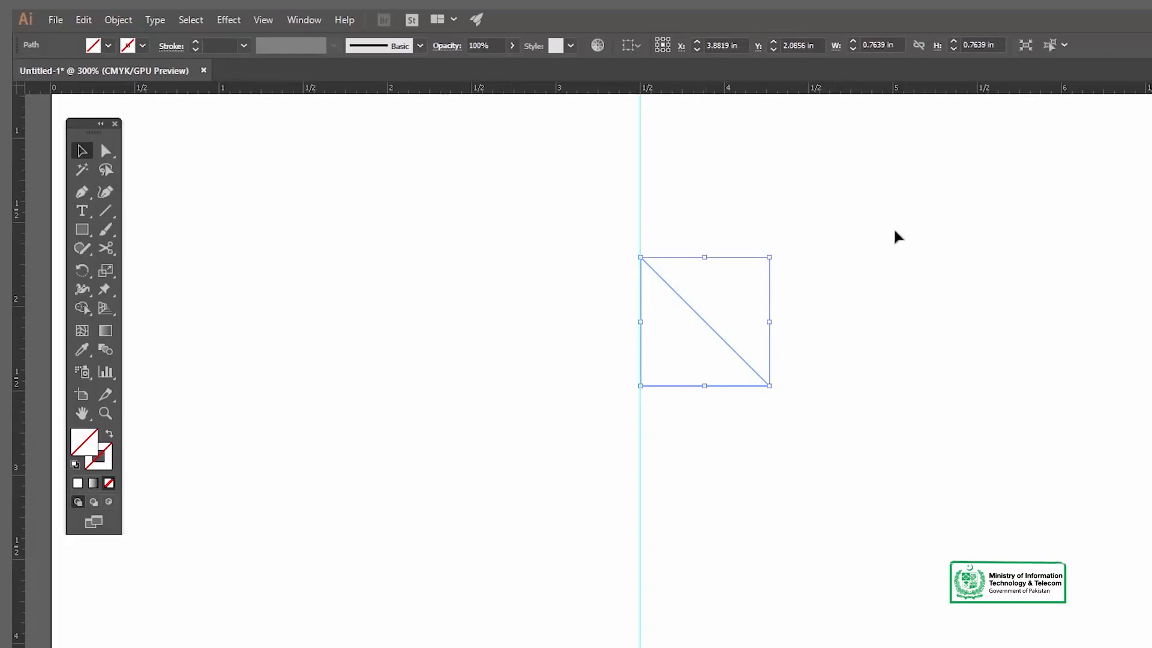
key("comma")
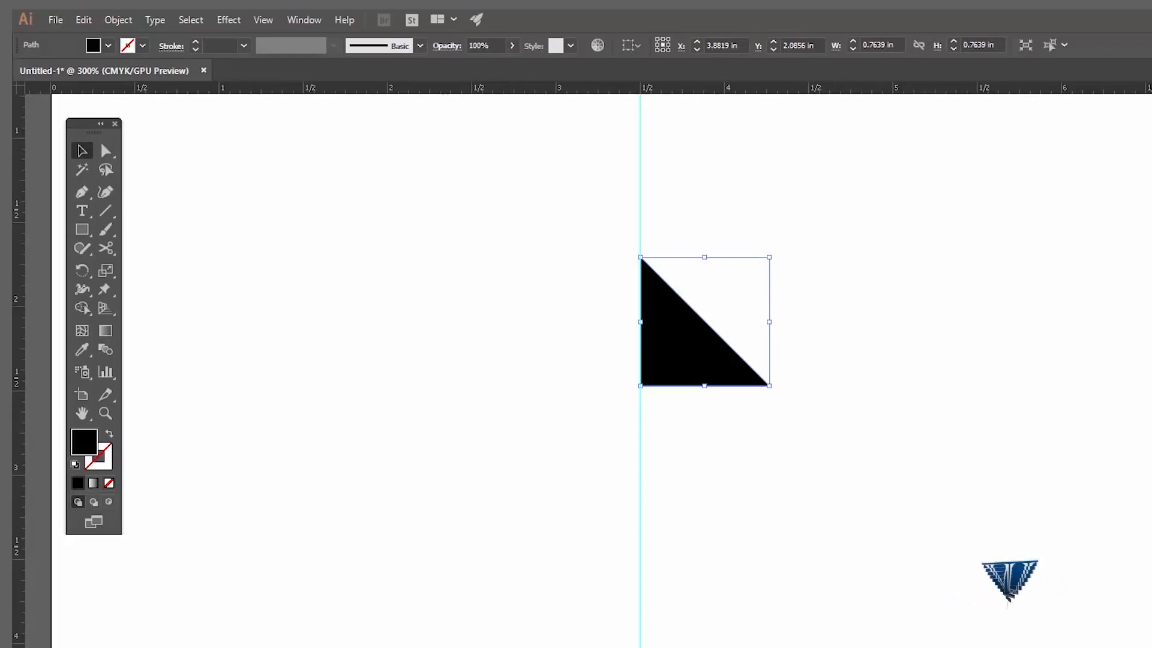
key("shift+x")
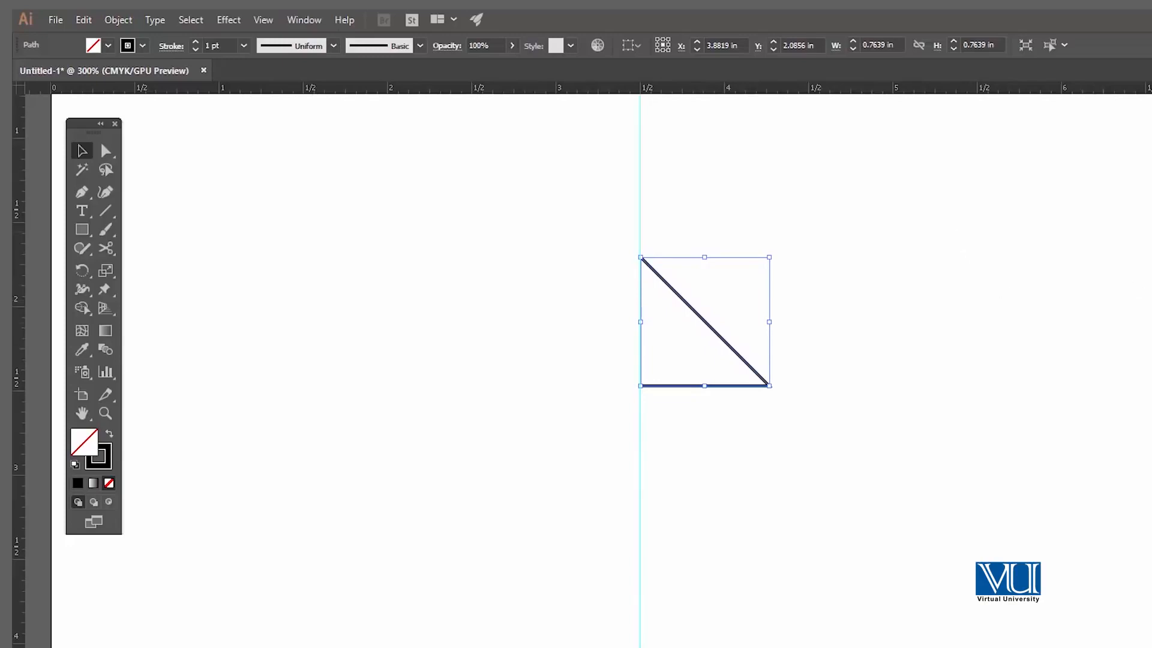
- Select the vertical ruler guide running along the open ends of the triangular path and delete it
left_click(726, 202)
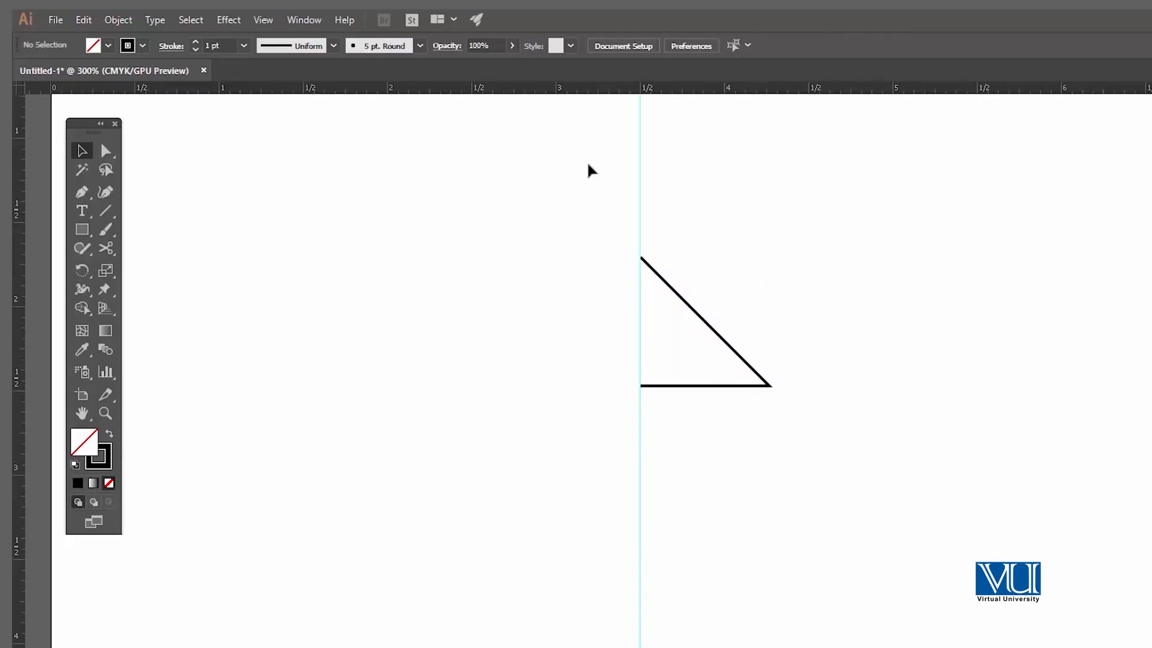
left_click_drag(396, 206, 512, 270)
key("v")
left_click_drag(918, 368, 688, 325)
key("ctrl+=")
left_click_drag(697, 388, 653, 241)
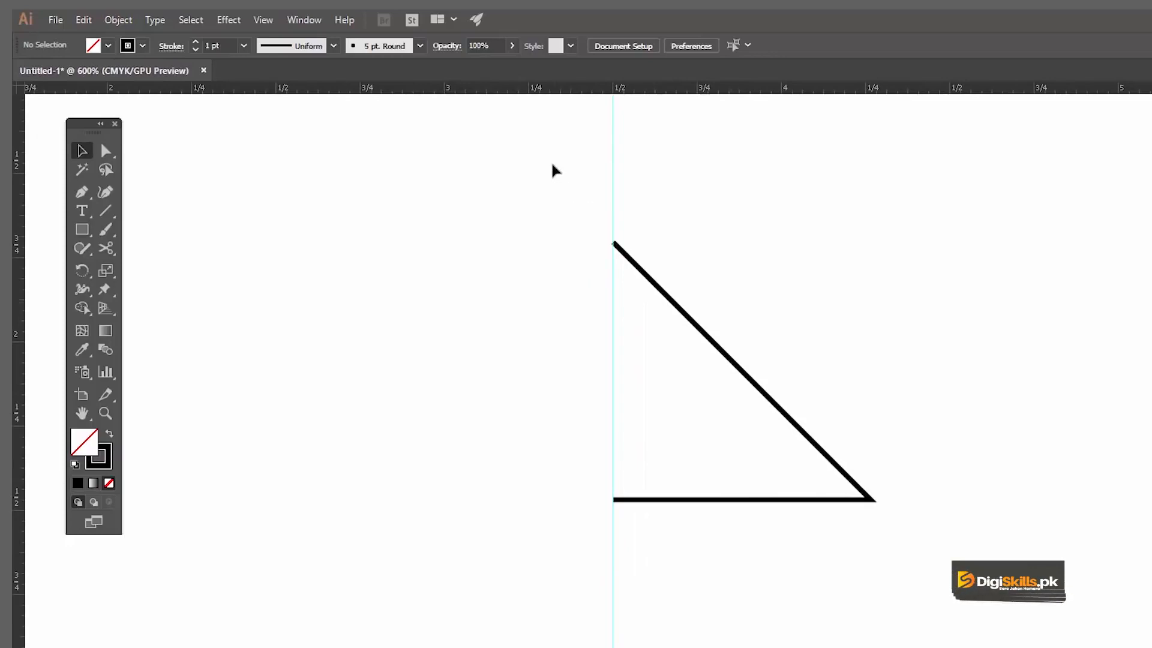
left_click_drag(739, 185, 738, 184)
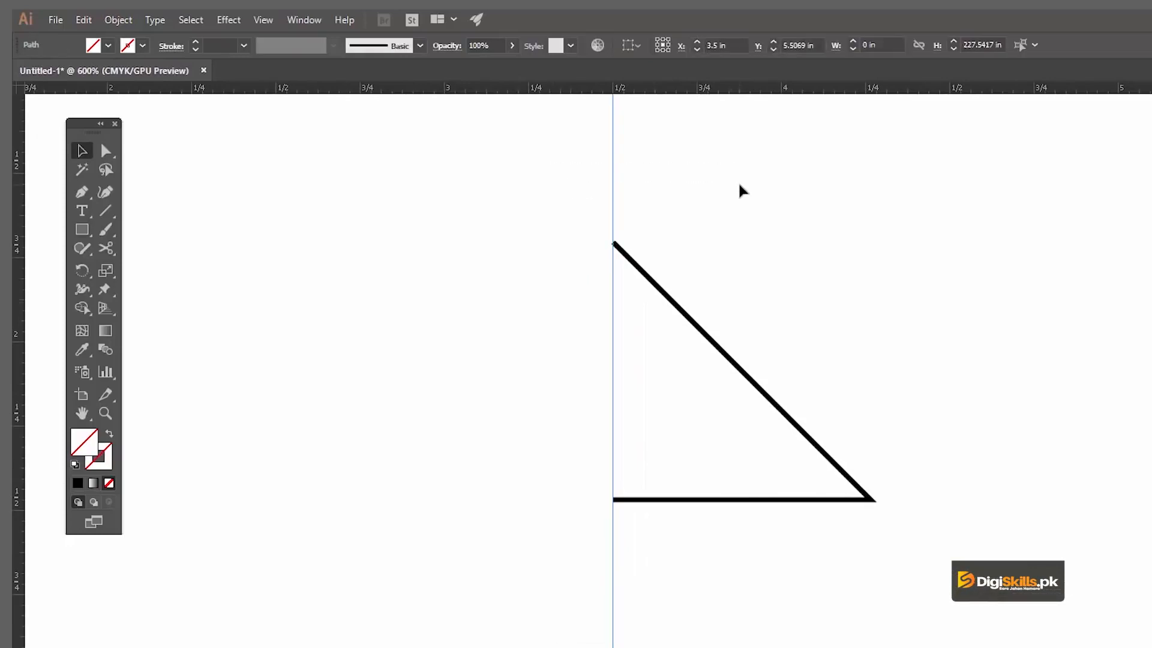
key("Delete")
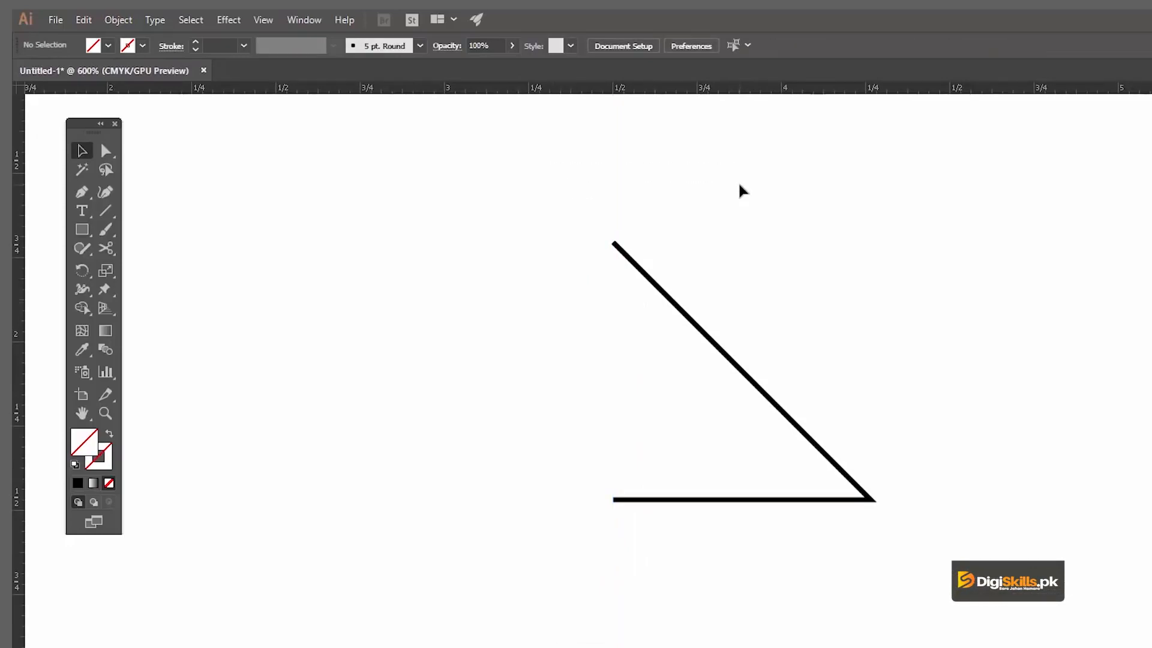
- Reflect the open triangular path across the vertical axis as a copy, previewing both the horizontal and vertical axes first
left_click_drag(705, 325, 713, 303)
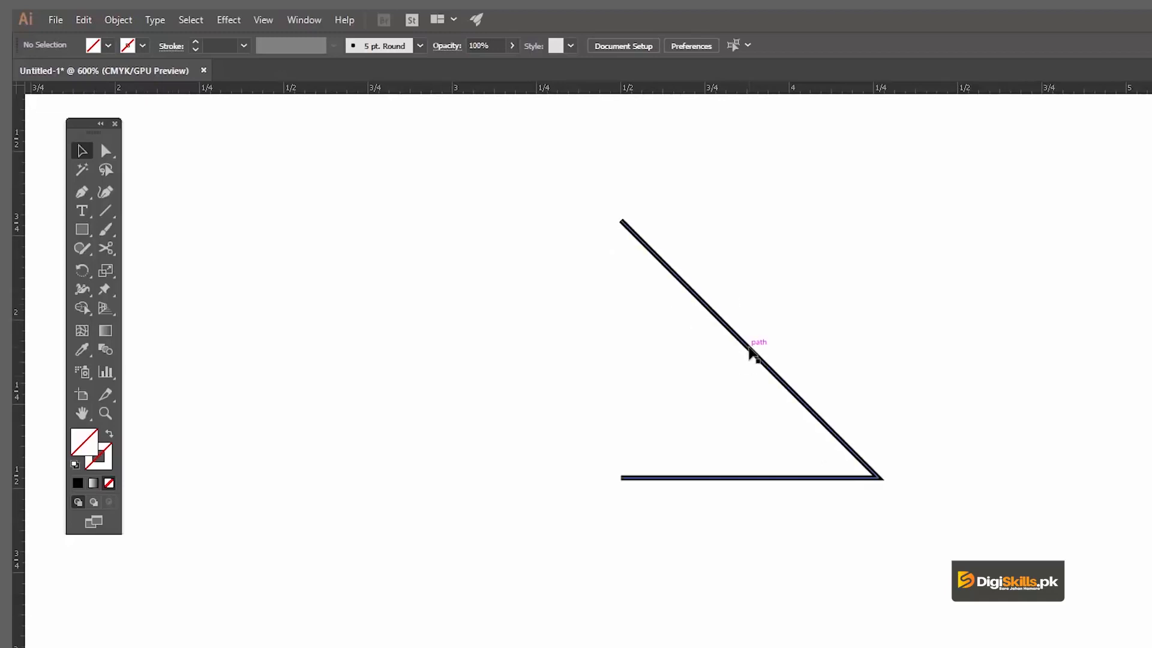
left_click(750, 353)
right_click(748, 351)
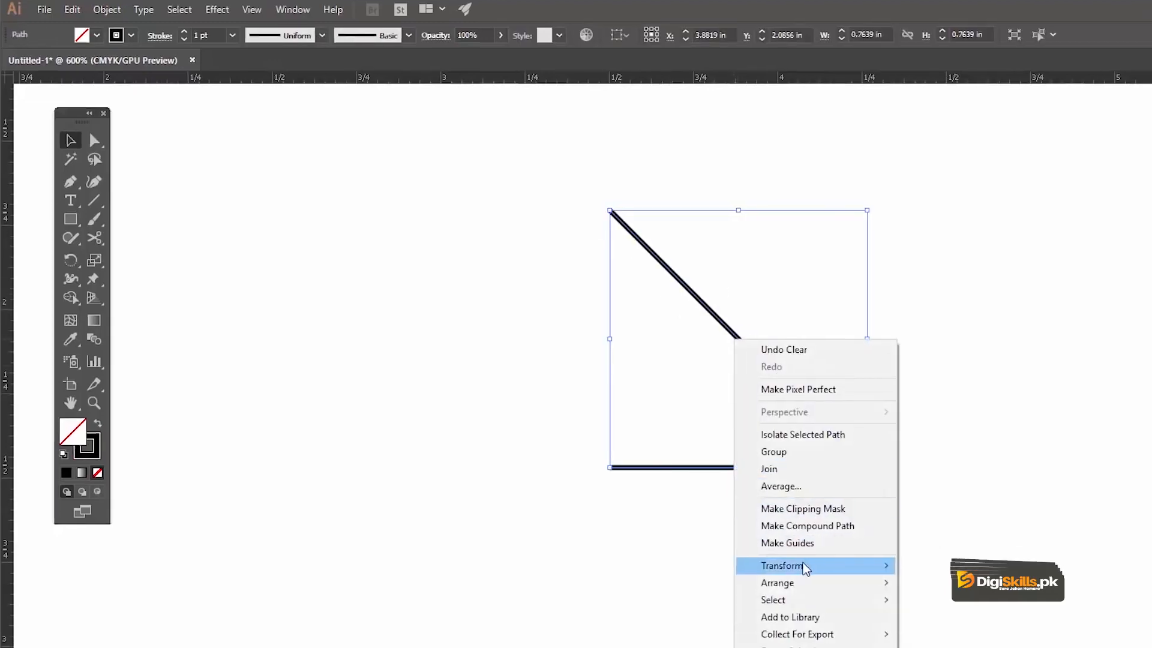
mouse_move(806, 568)
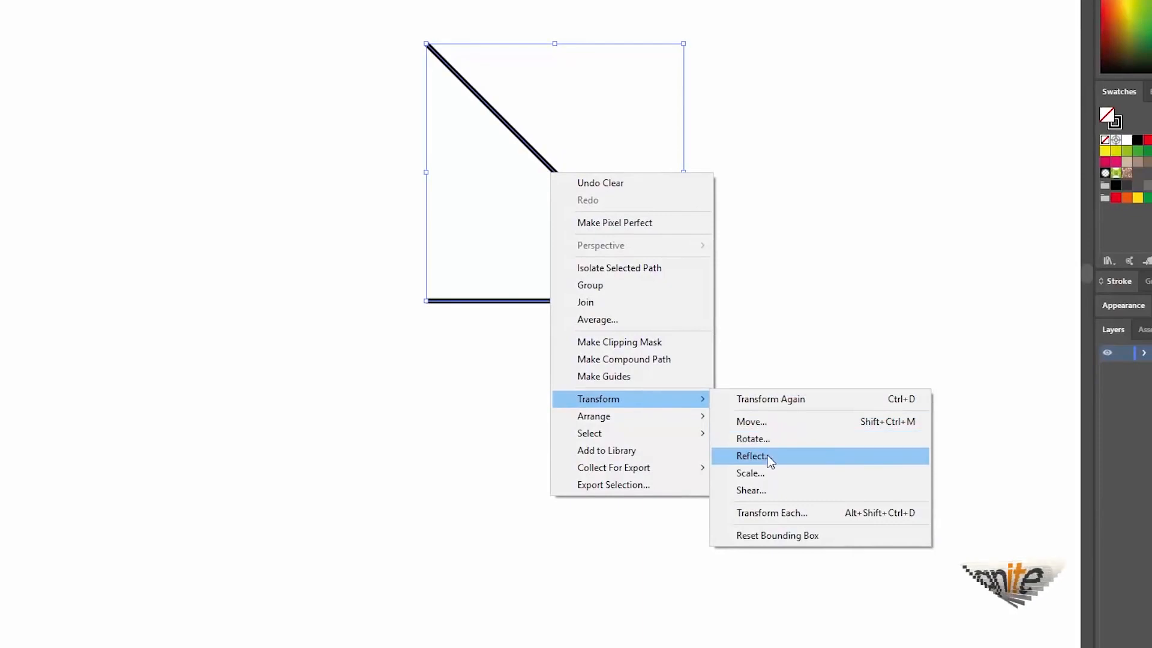
left_click(769, 459)
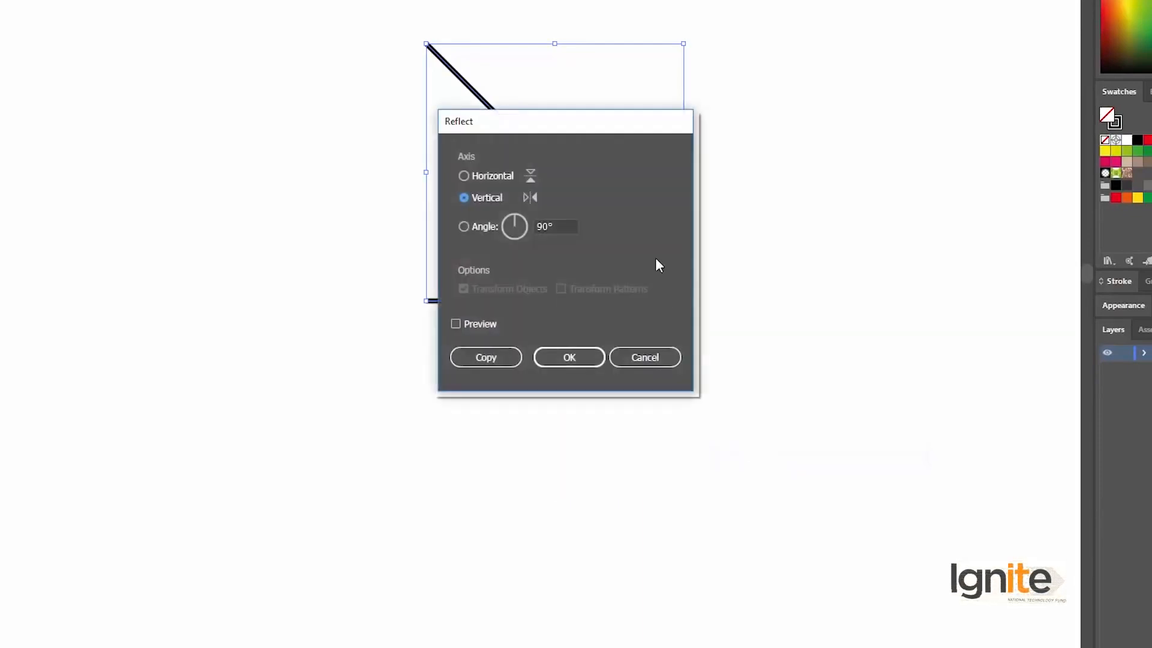
left_click_drag(587, 130, 865, 23)
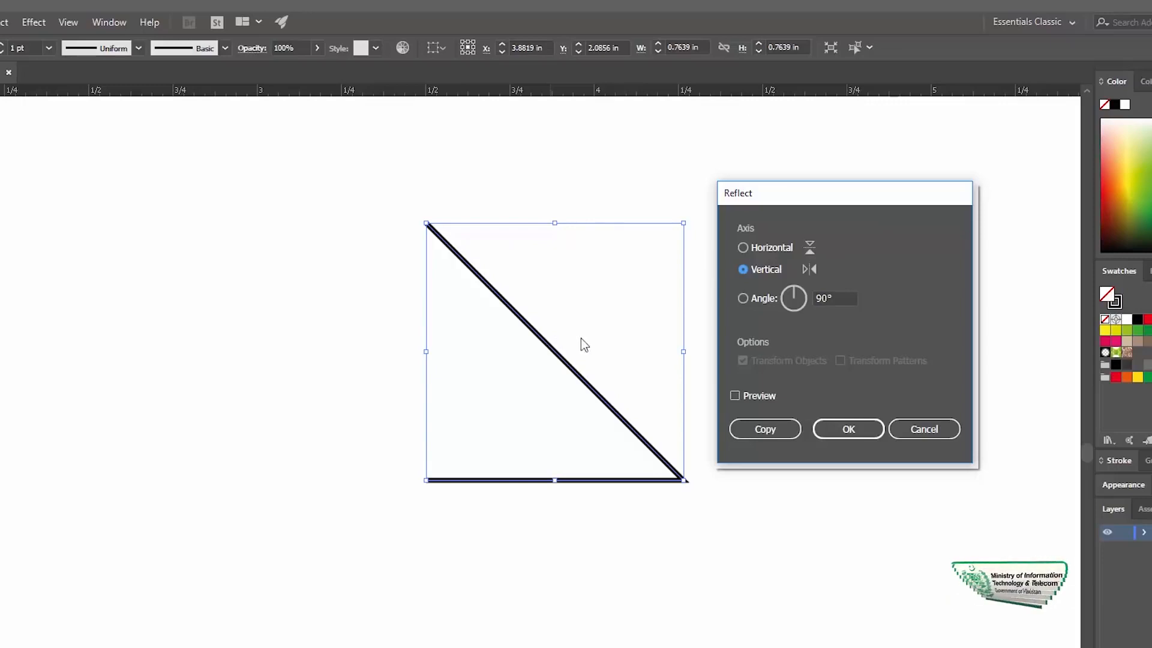
left_click(735, 396)
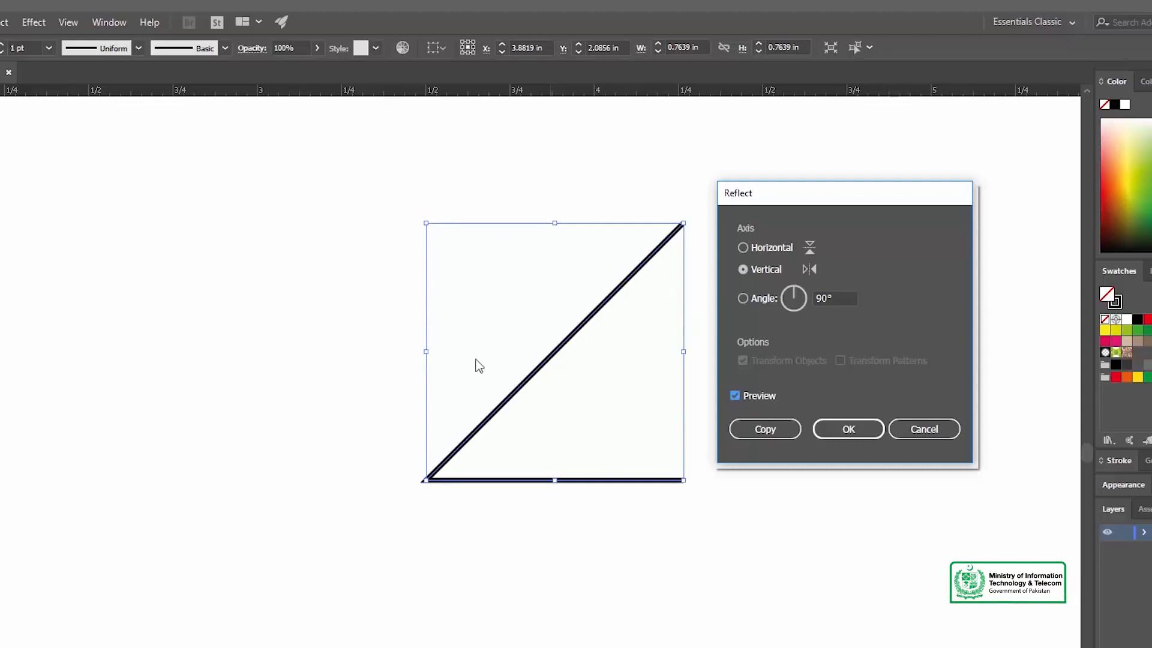
left_click(743, 249)
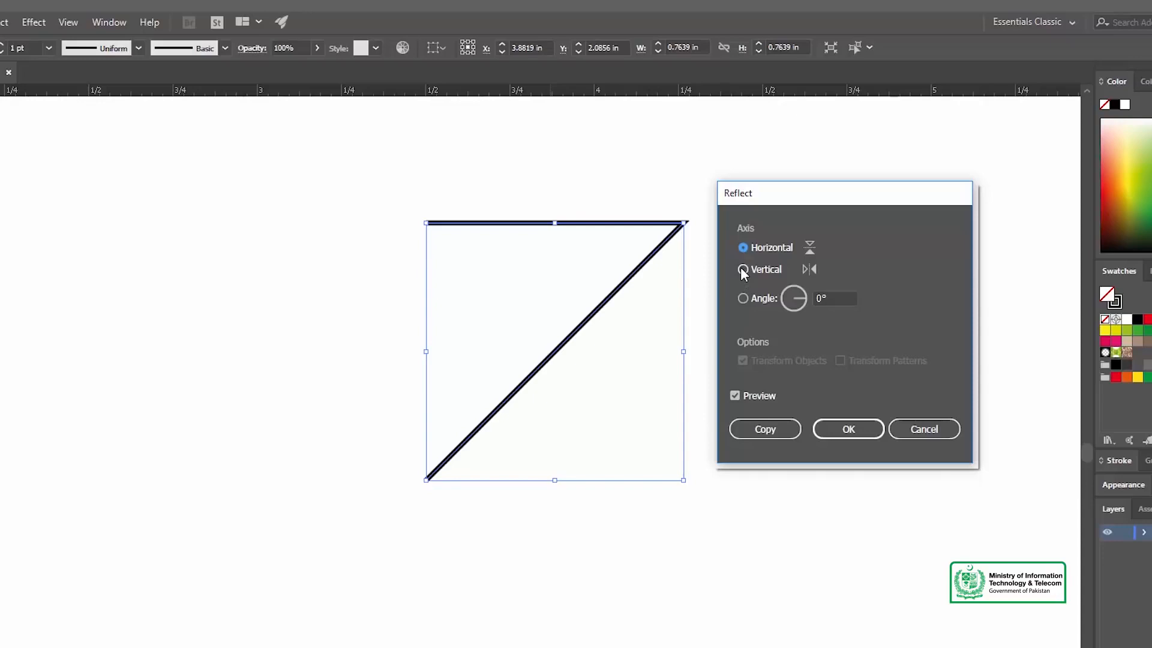
left_click(742, 269)
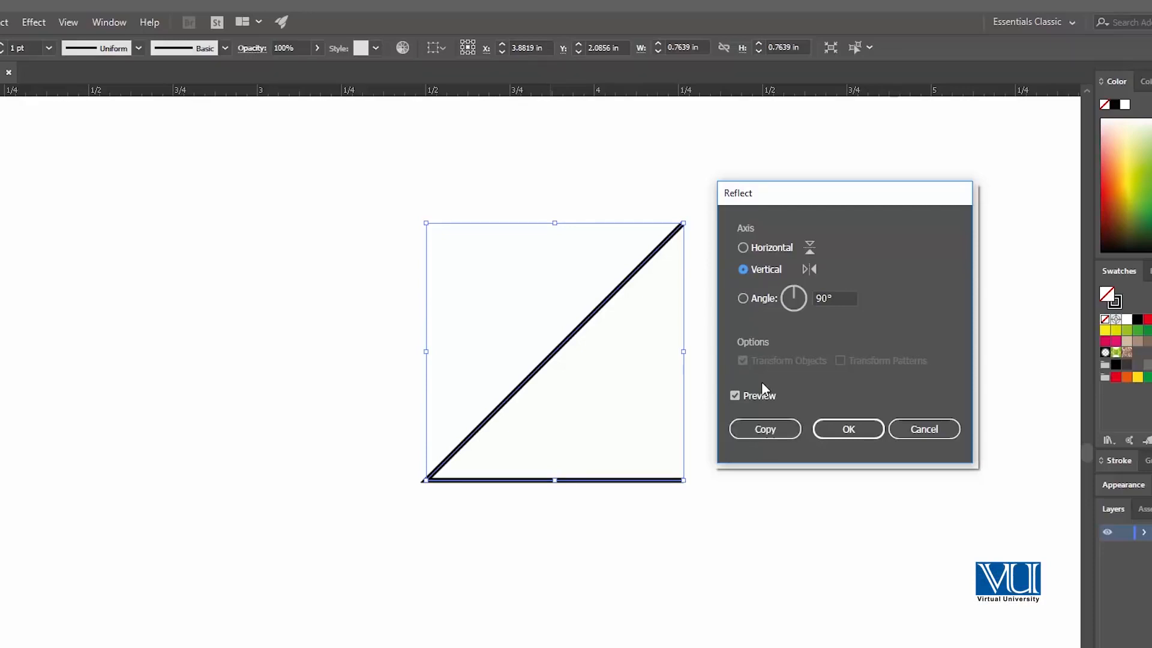
left_click(766, 430)
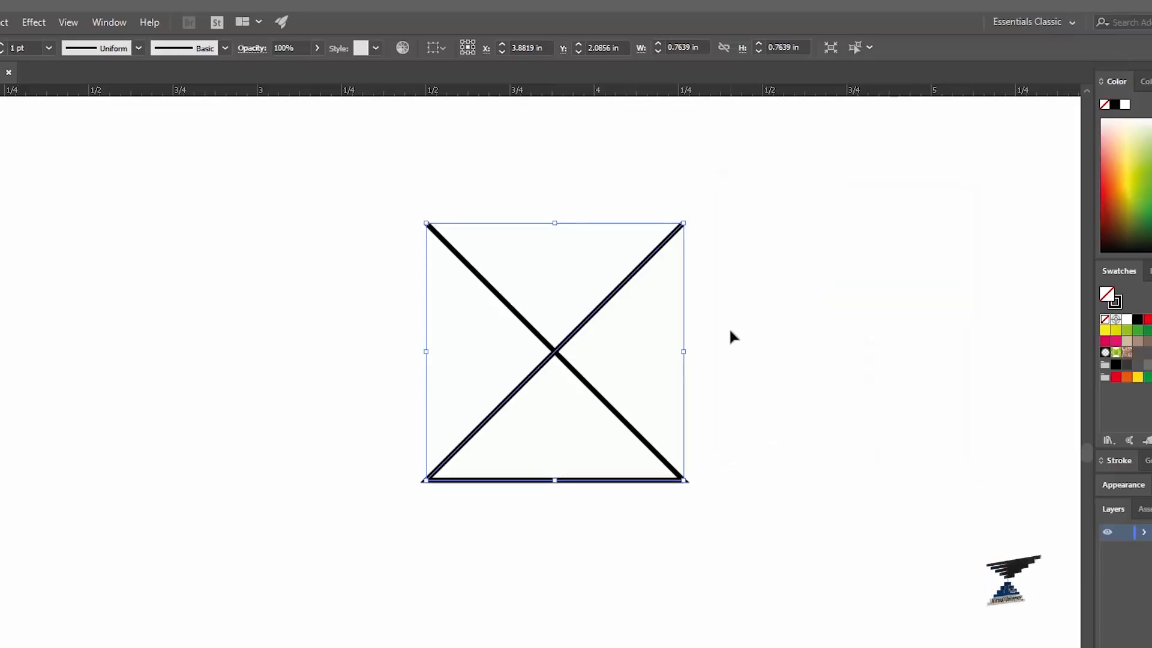
left_click(737, 281)
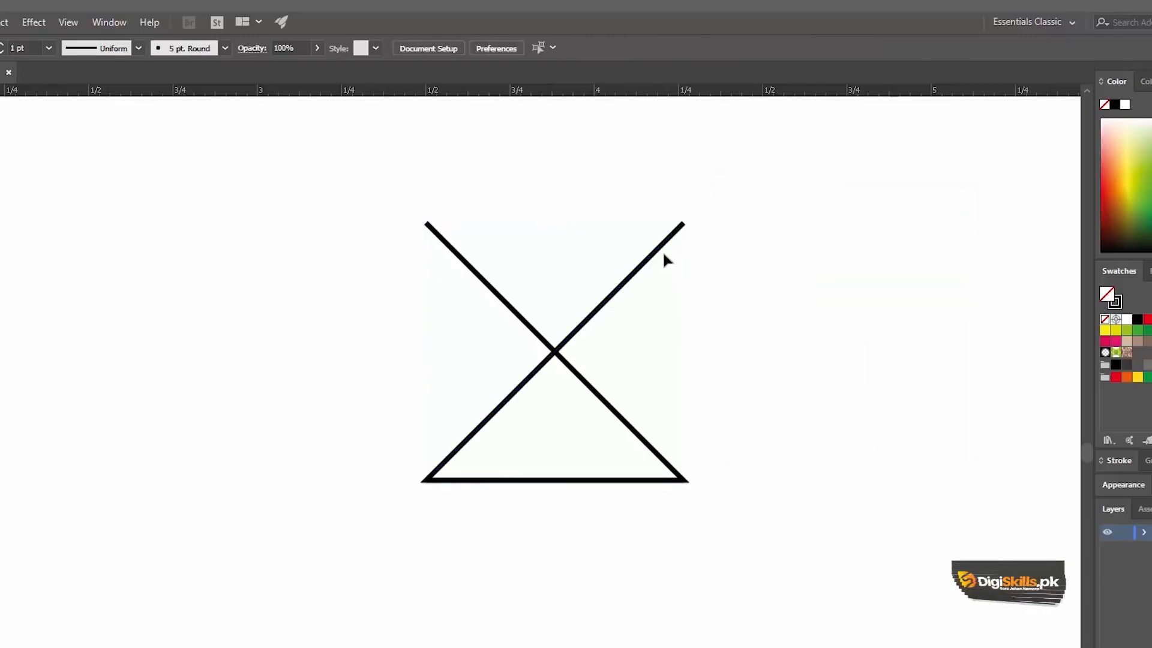
- Move the reflected copy straight to the left of the original path, leaving a gap of about 0.12 in between their open ends
left_click(667, 257)
left_click_drag(667, 256, 394, 205)
left_click(403, 177)
mouse_move(190, 180)
left_mouse_down()
mouse_move(487, 434)
mouse_move(265, 258)
left_mouse_up()
key("b")
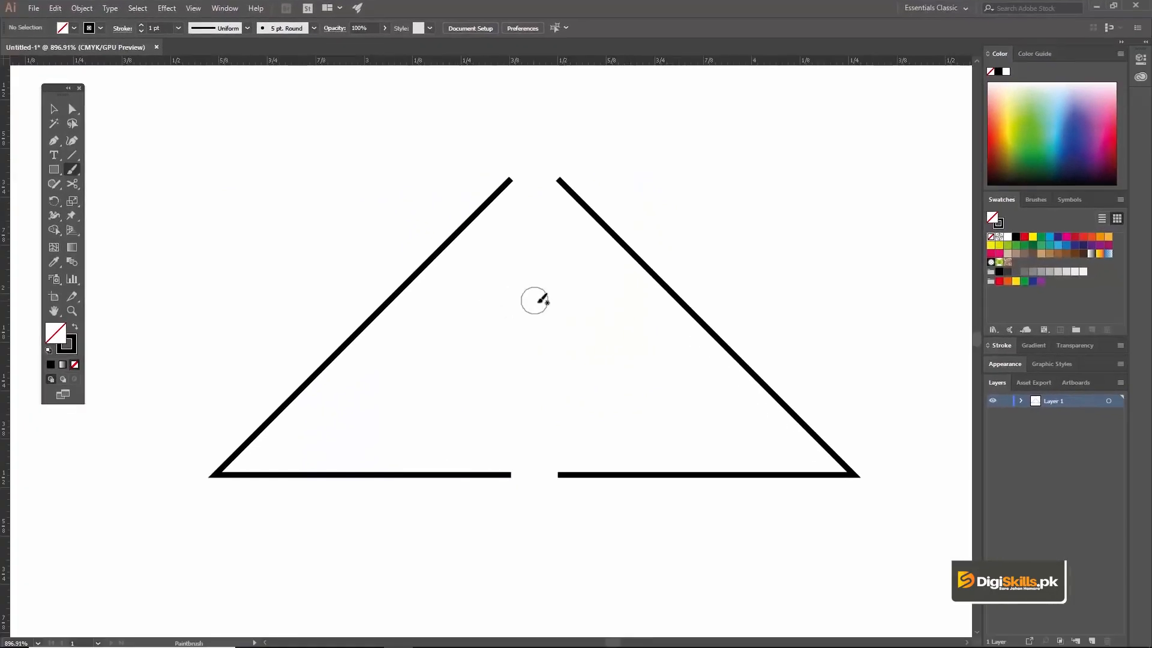
key("v")
scroll(558, 311, "down", 2)
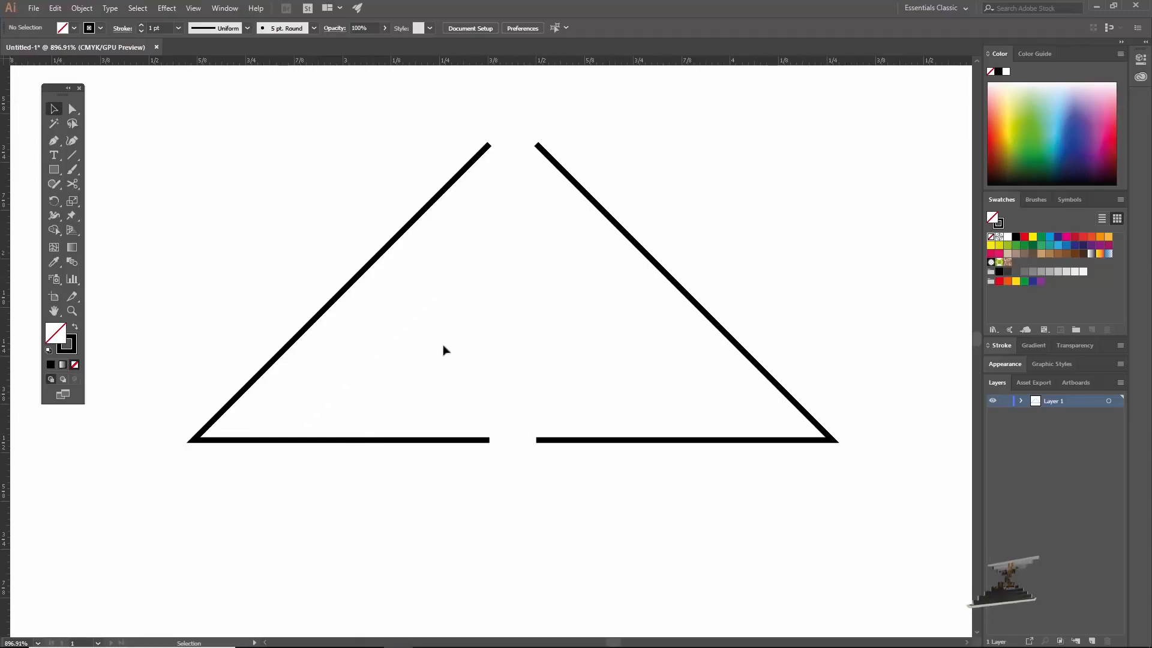
- Try to join the open top endpoints of the two paths by direct-selecting them and using Join, and undo the join
key("z")
left_click_drag(447, 110, 547, 204)
key("space")
left_click_drag(665, 329, 571, 288)
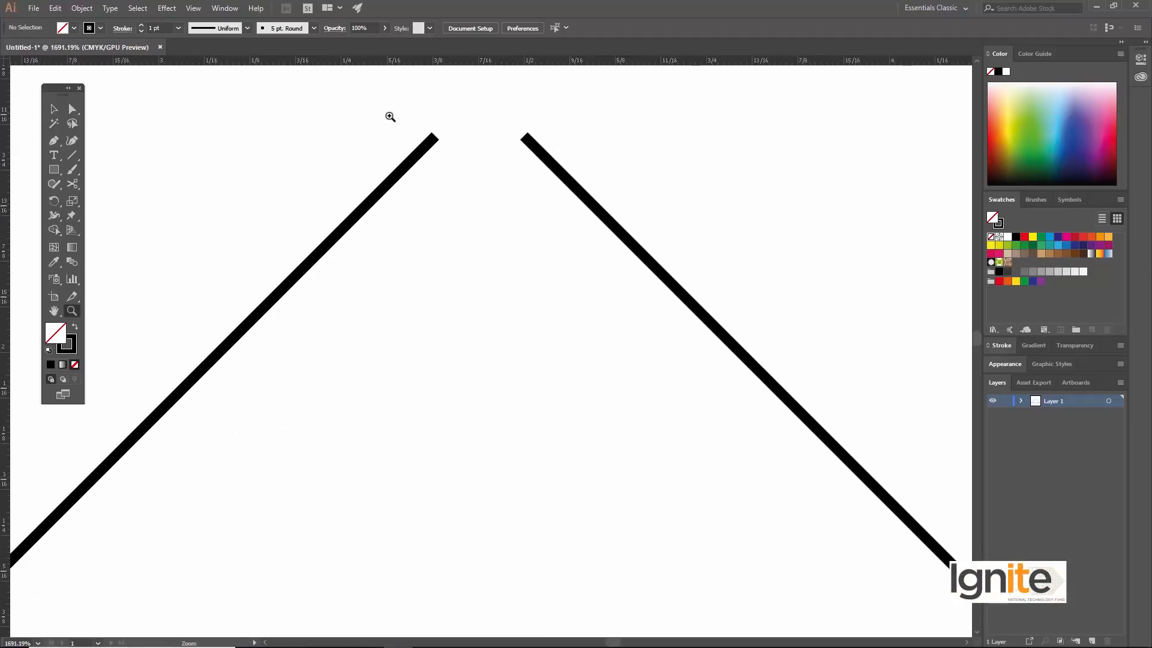
left_click(72, 109)
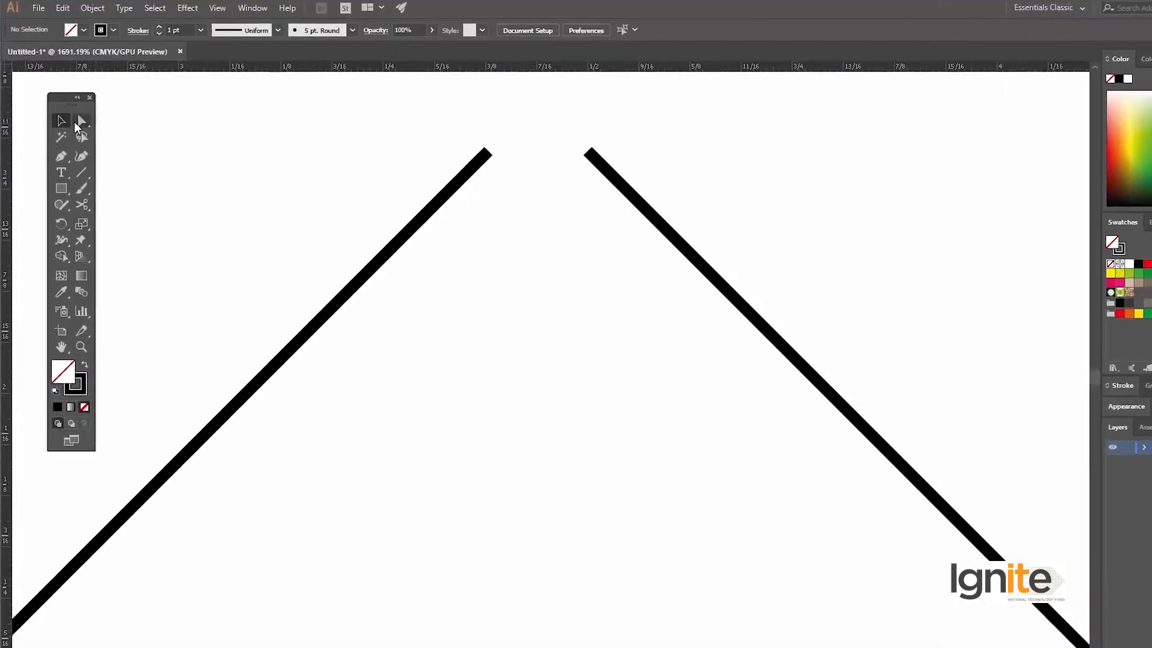
left_click_drag(382, 90, 535, 192)
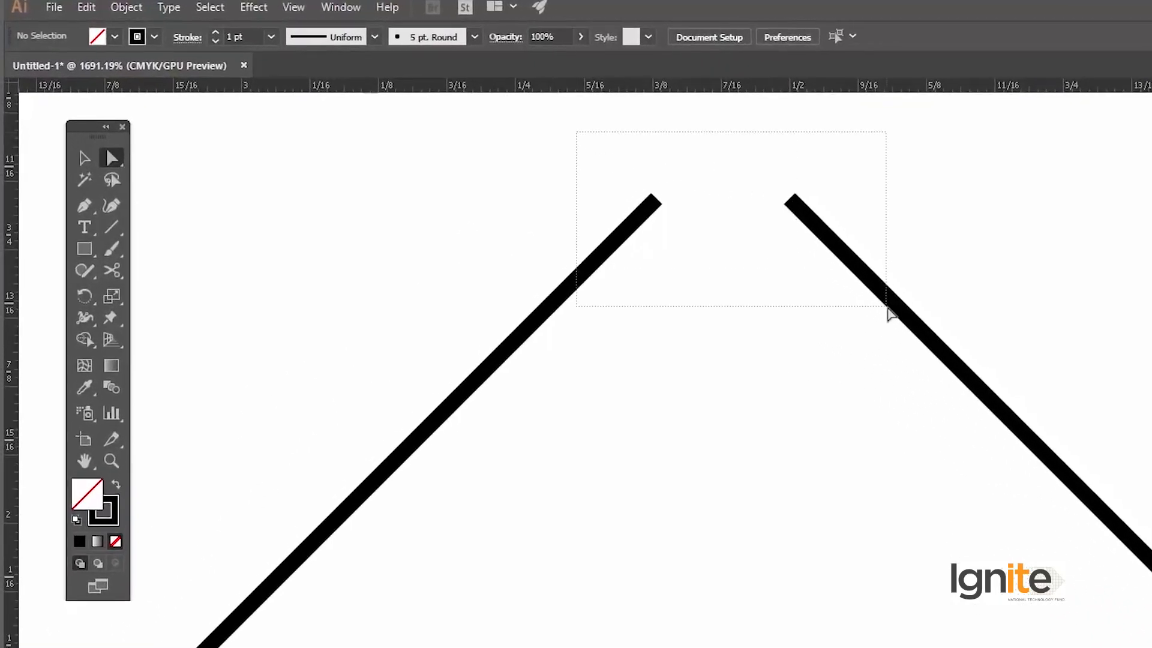
left_click_drag(890, 312, 887, 308)
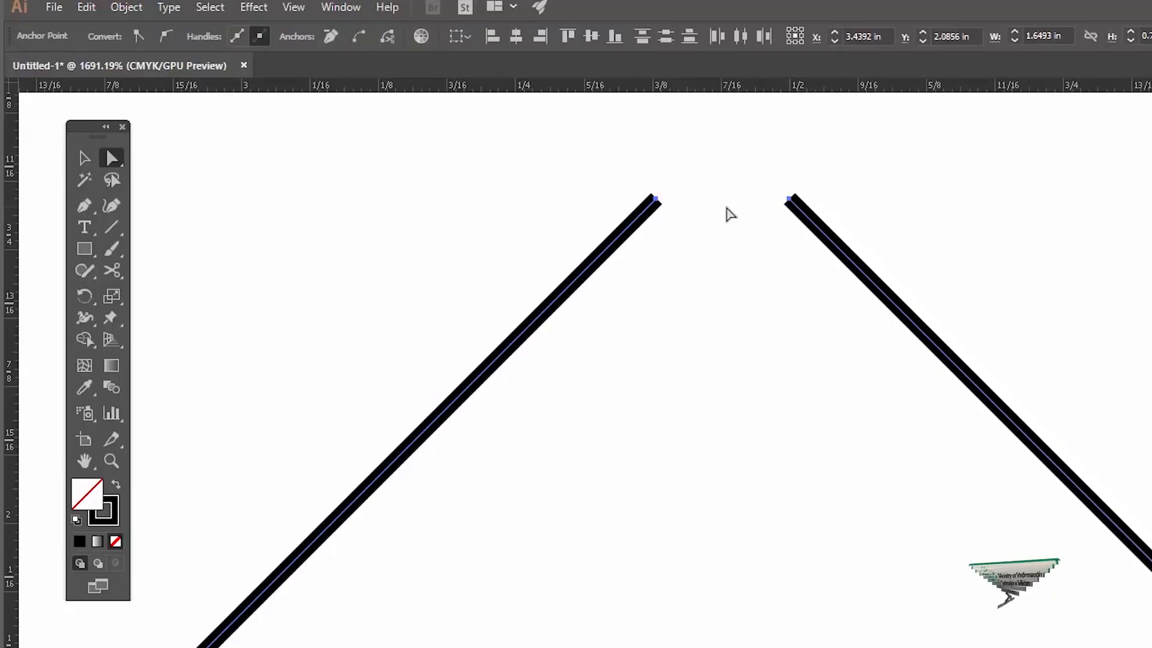
right_click(720, 204)
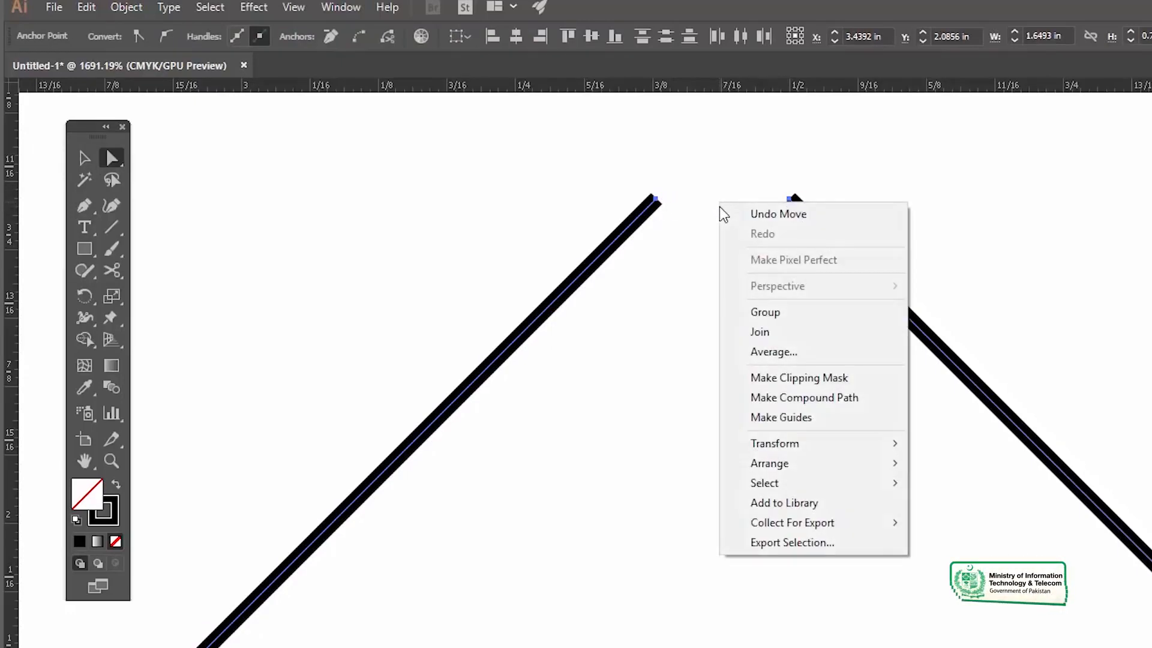
mouse_move(804, 447)
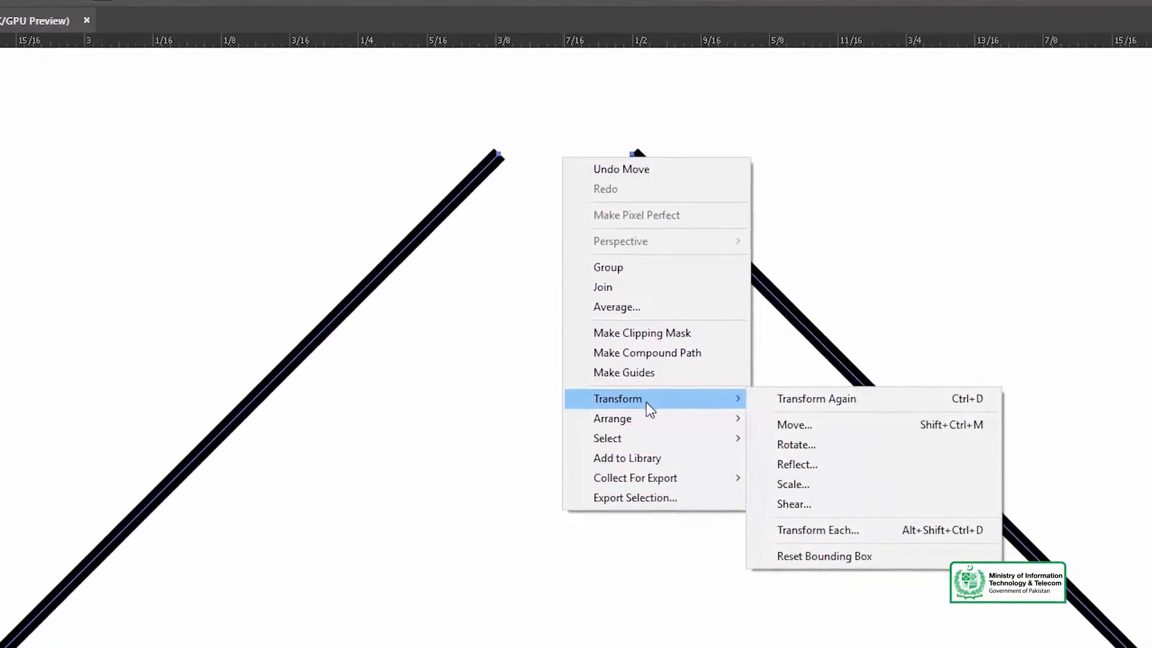
left_click(623, 279)
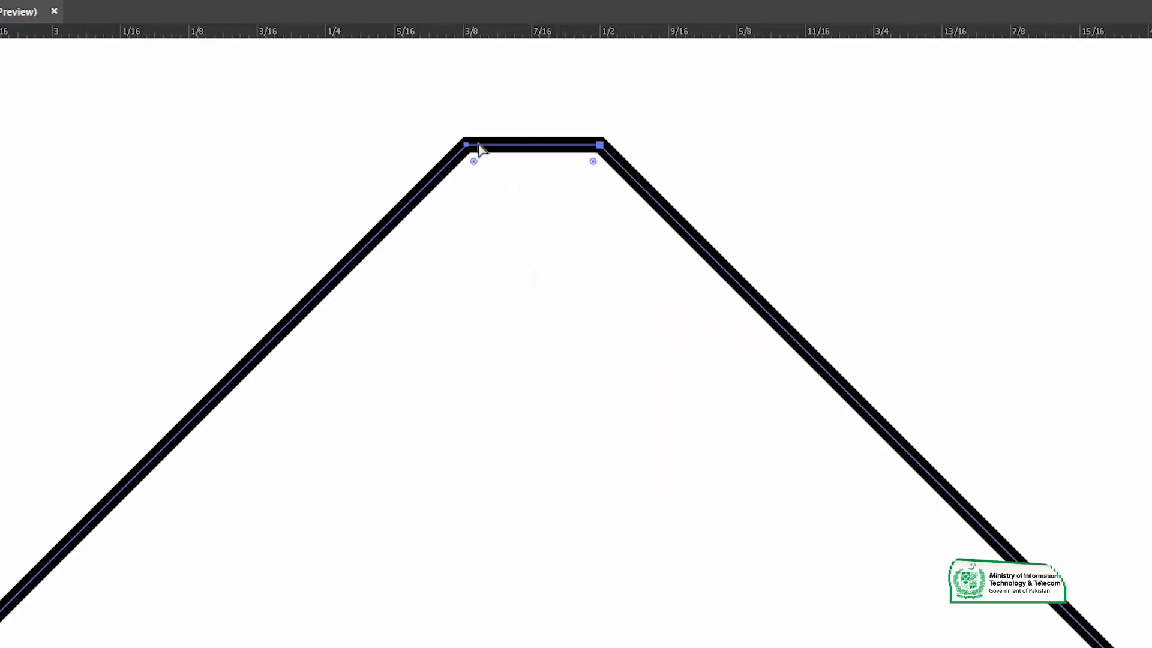
key("ctrl+z")
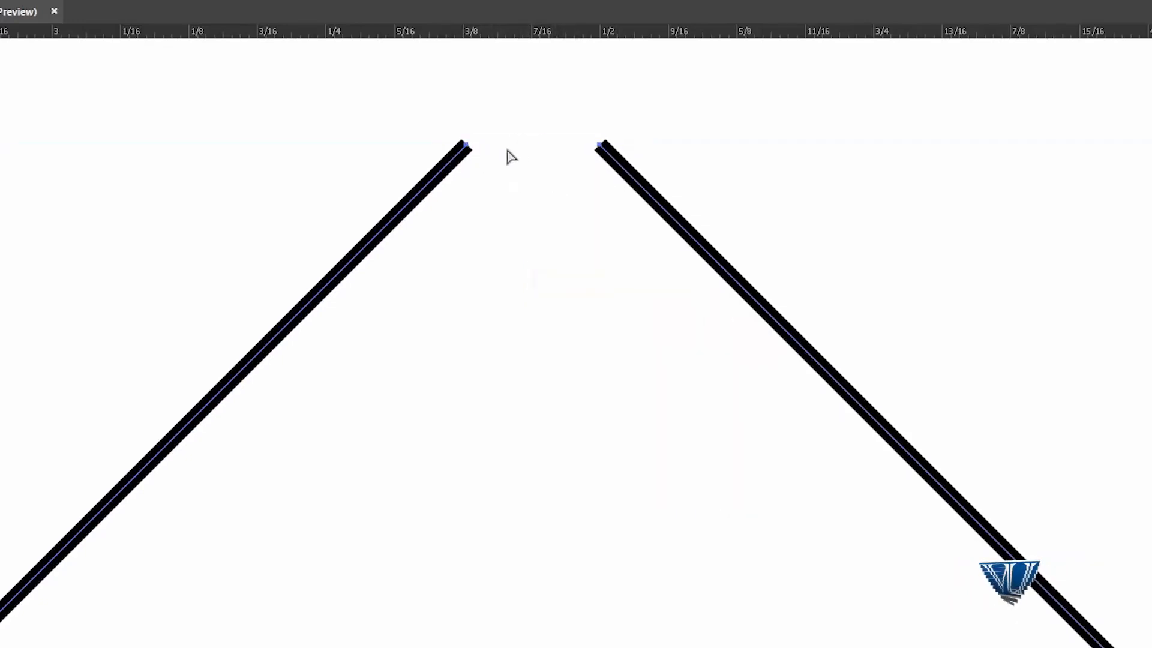
- Reselect only the two open top endpoints with Direct Selection and try the Join command on them again
left_click(637, 506, "ctrl+alt")
left_click(510, 465, "ctrl+alt")
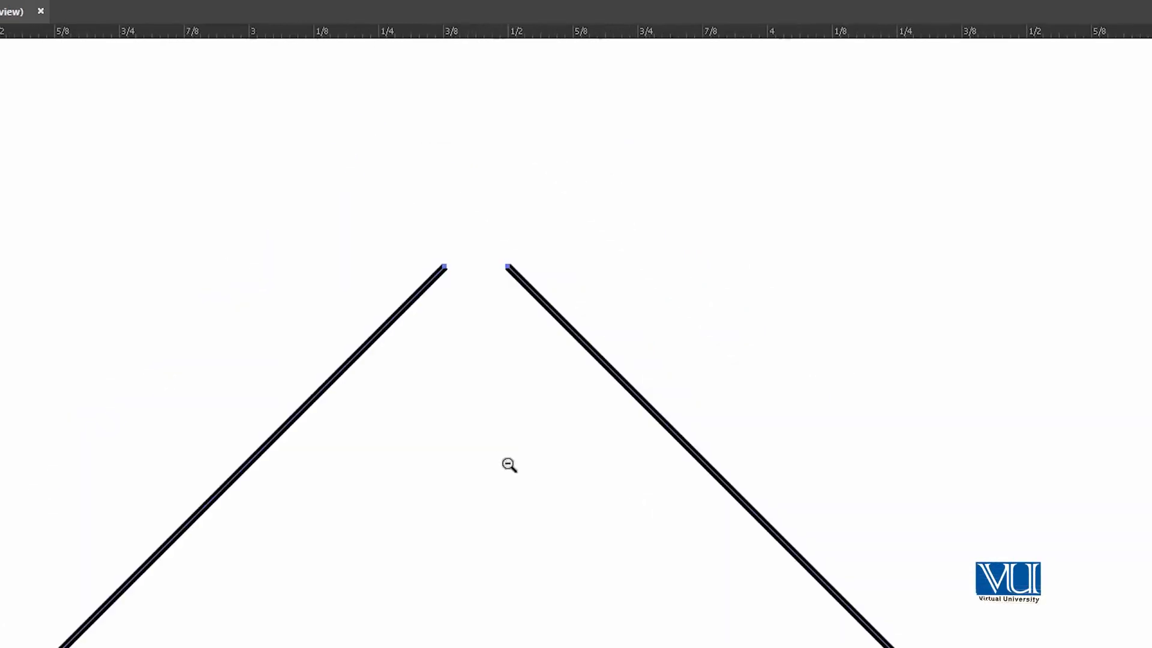
left_click_drag(422, 250, 705, 408)
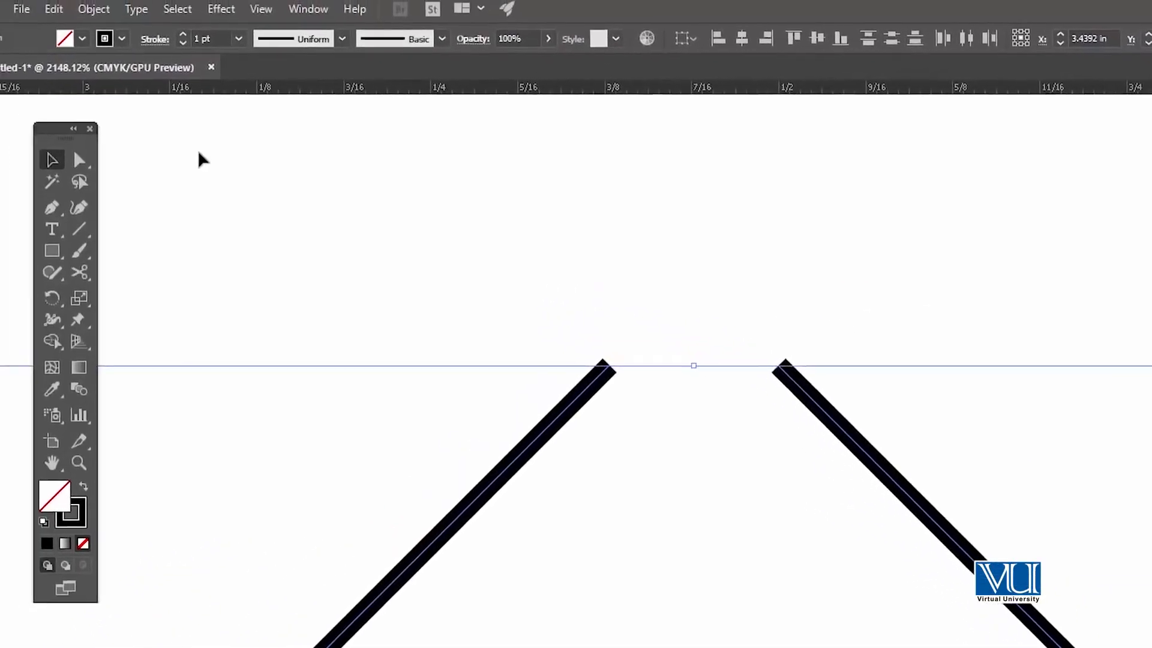
left_click(79, 160)
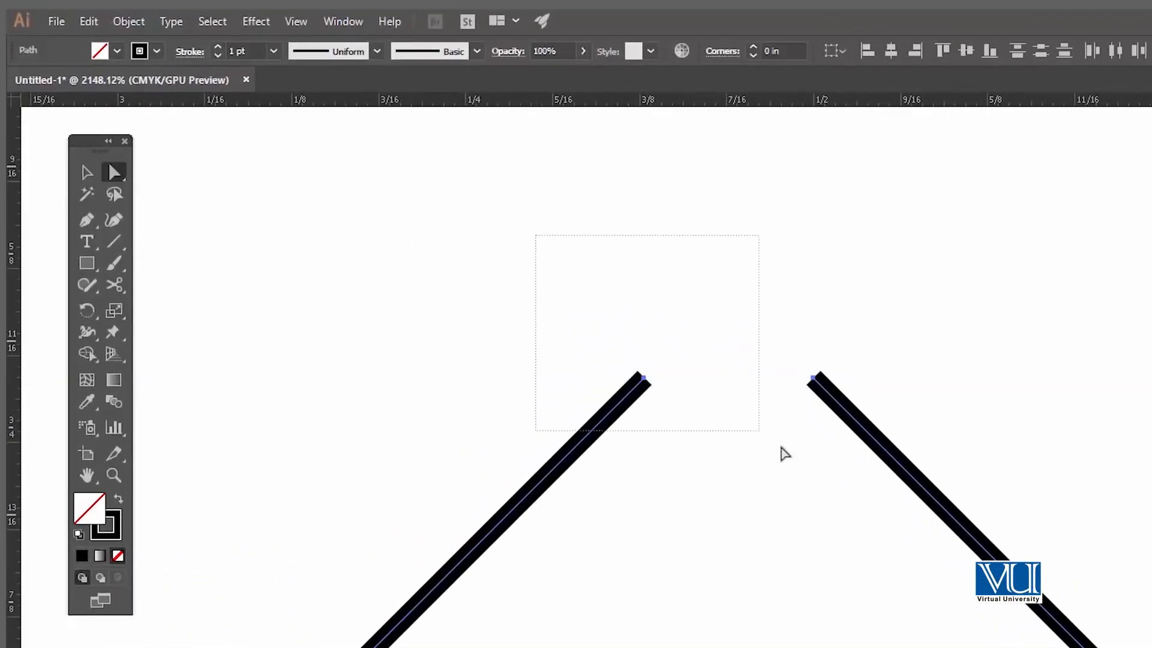
left_click_drag(822, 467, 820, 466)
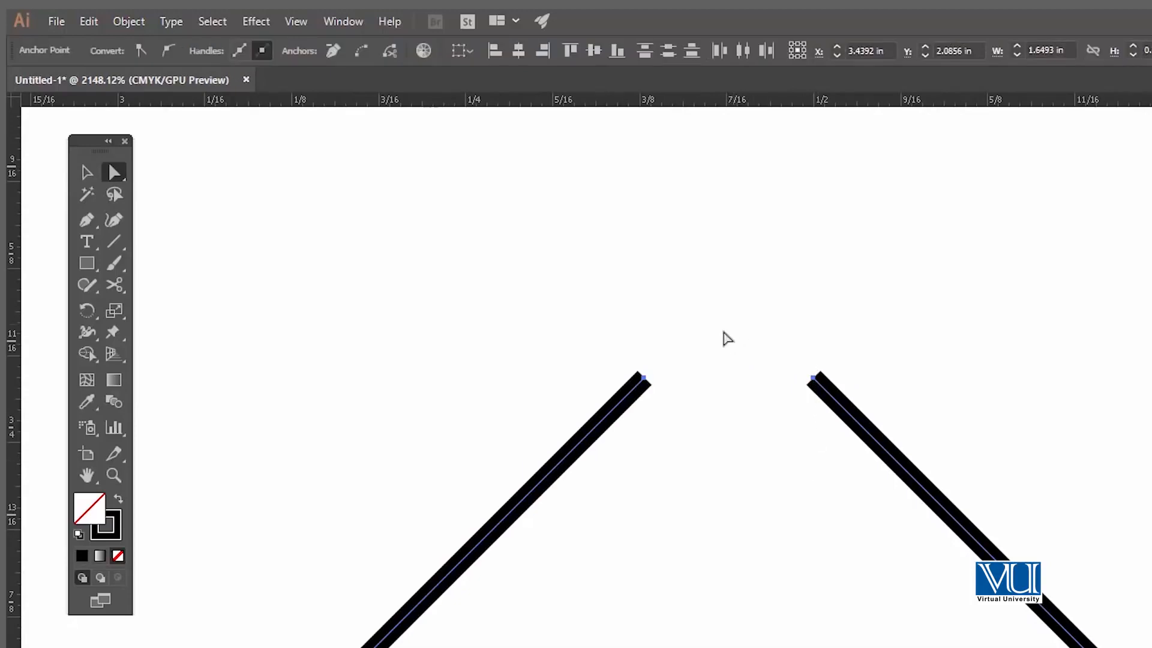
right_click(685, 334)
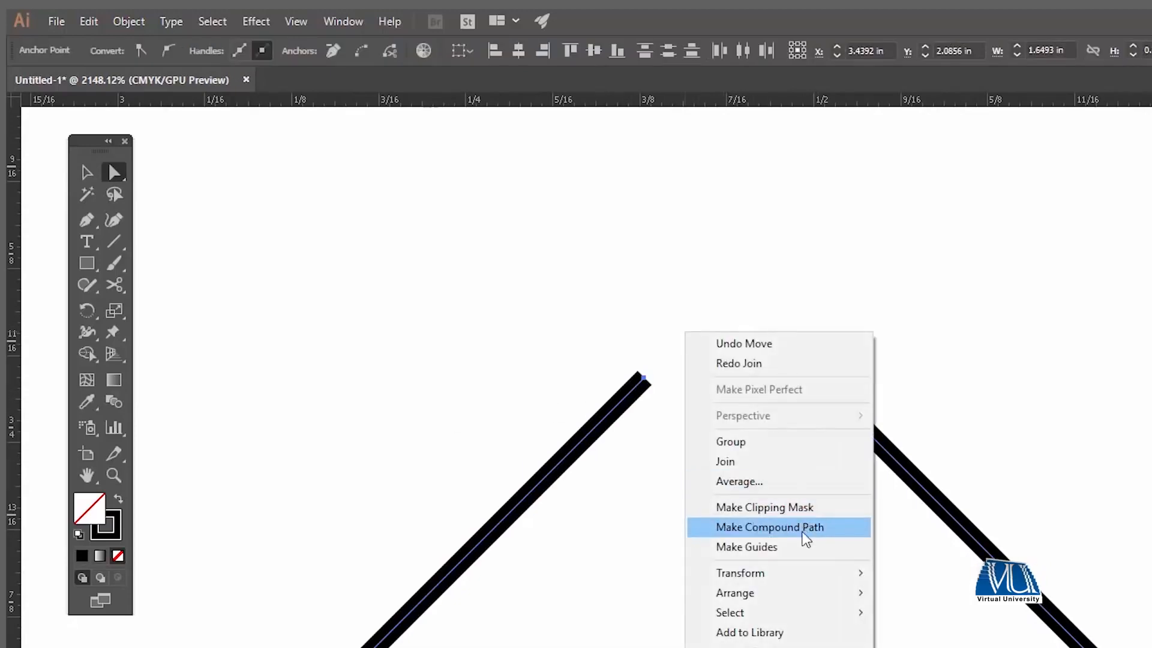
left_click(777, 457)
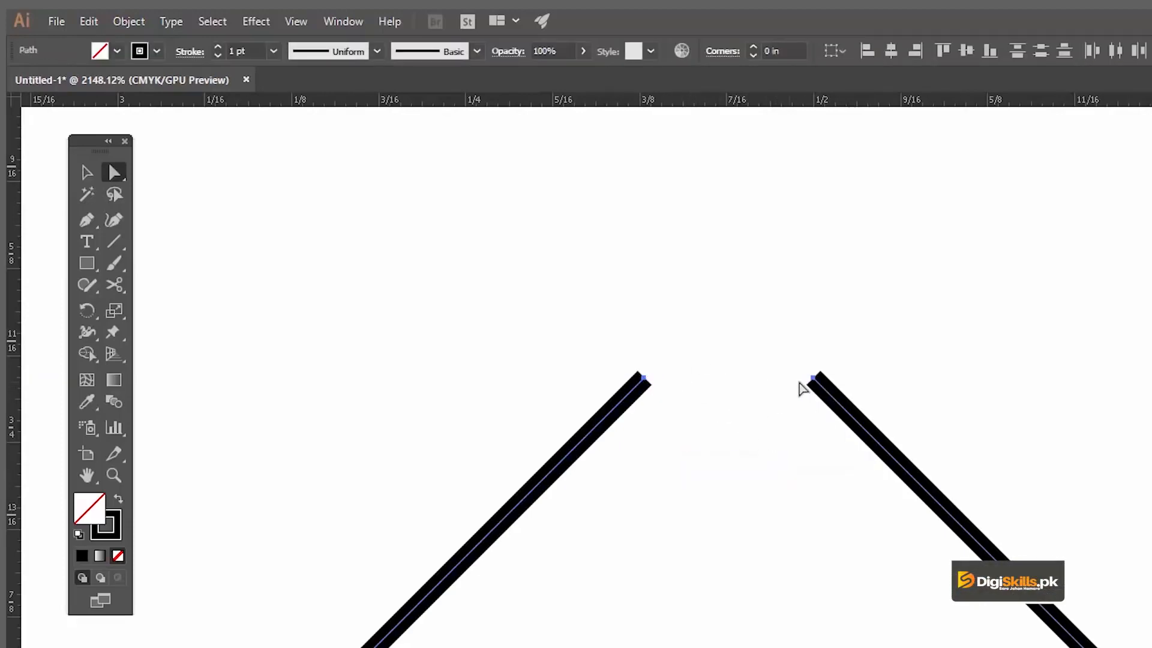
- Average the two open top endpoints on both axes and join them into a single apex point
left_click_drag(825, 443, 816, 433)
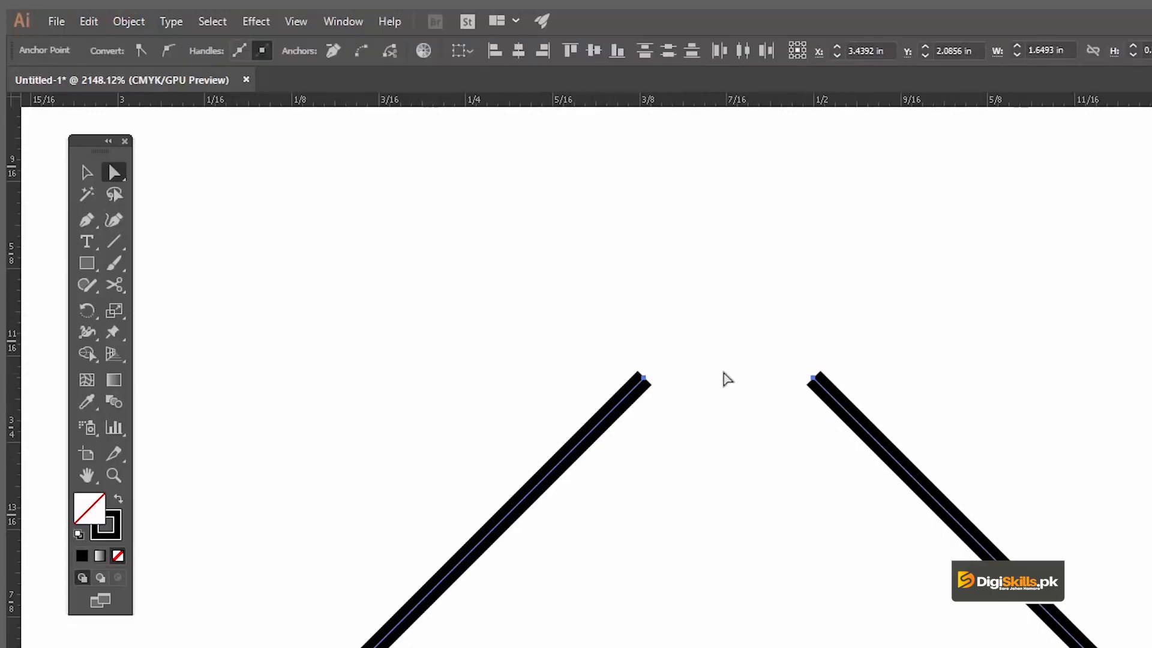
right_click(724, 372)
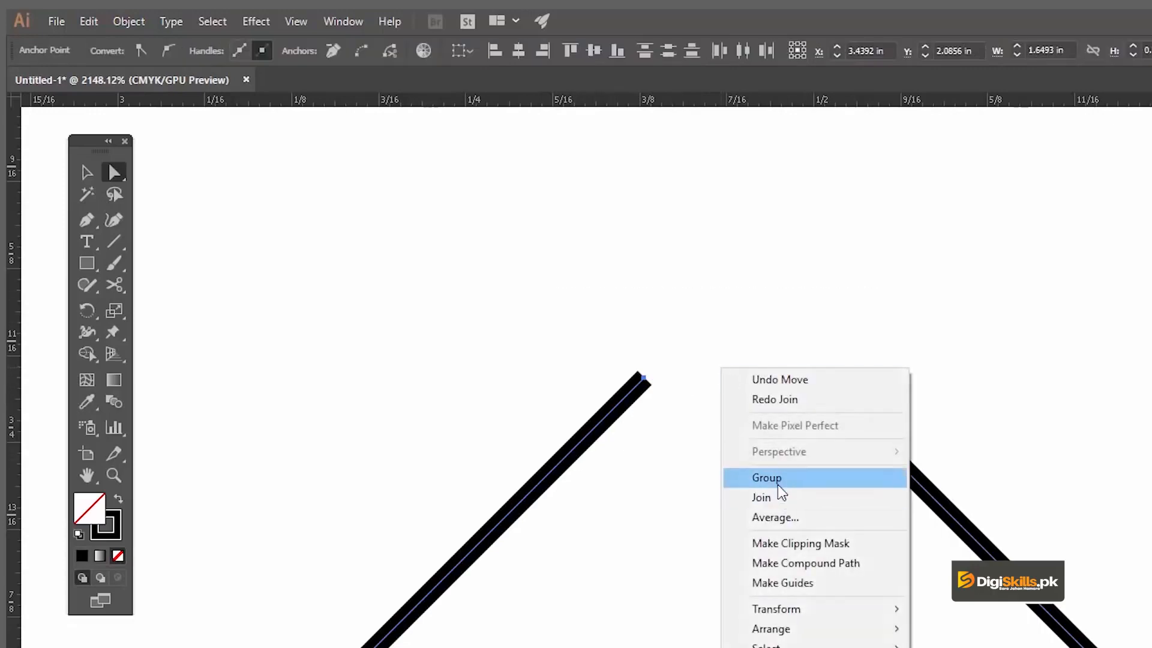
left_click(780, 518)
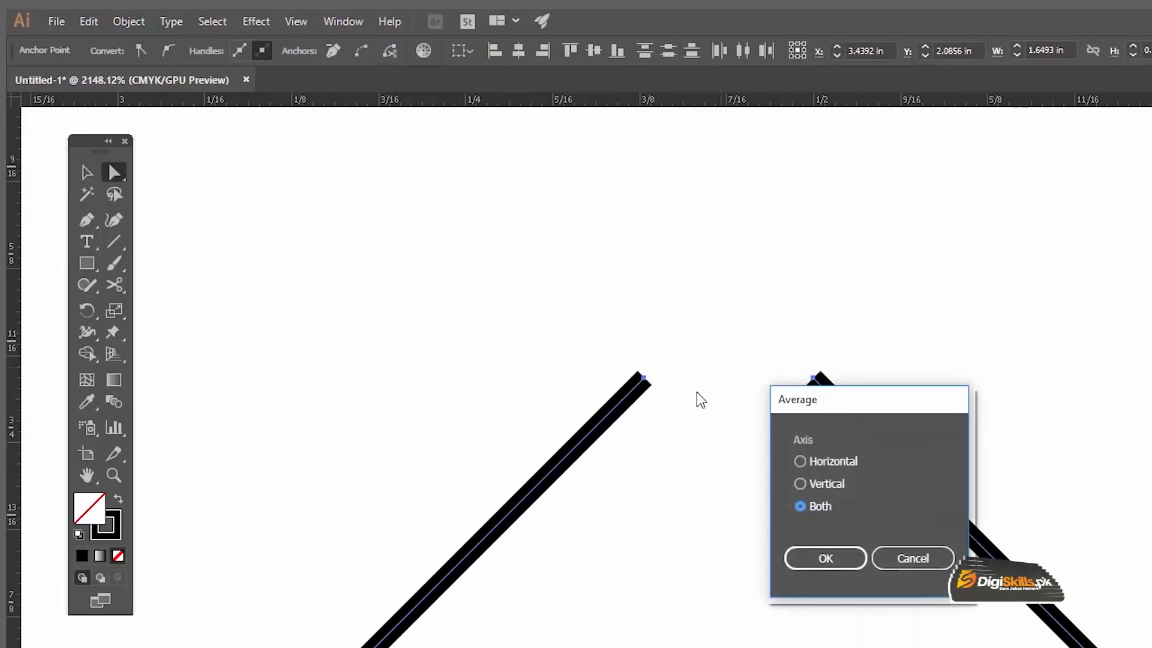
left_click(819, 554)
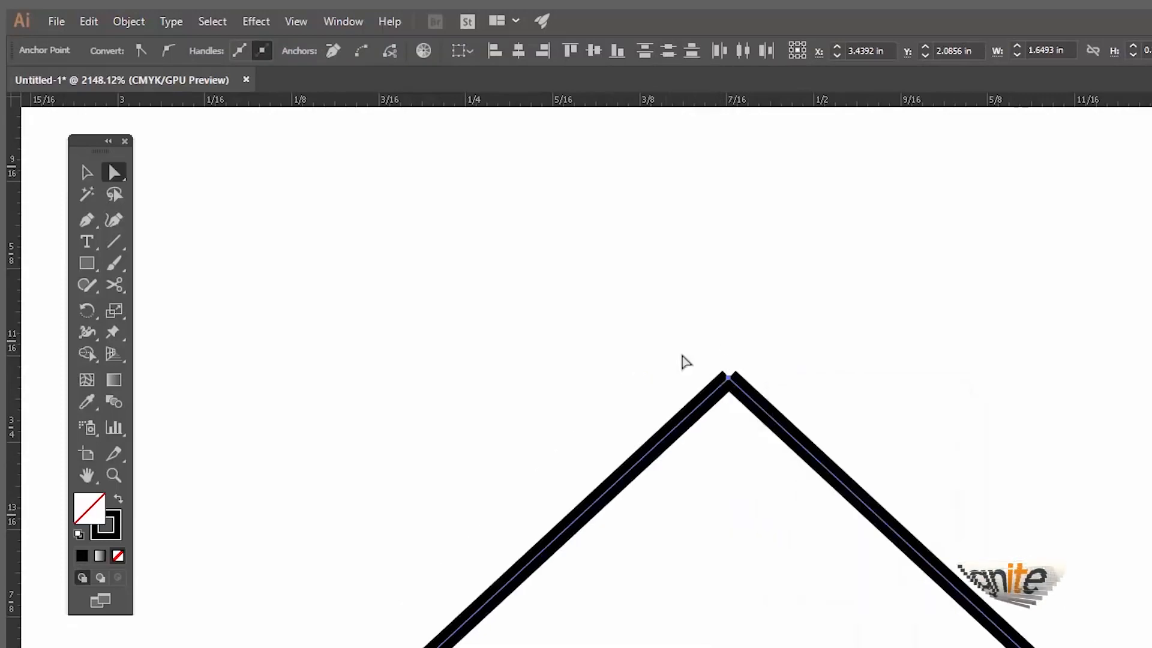
right_click(662, 328)
left_click(731, 456)
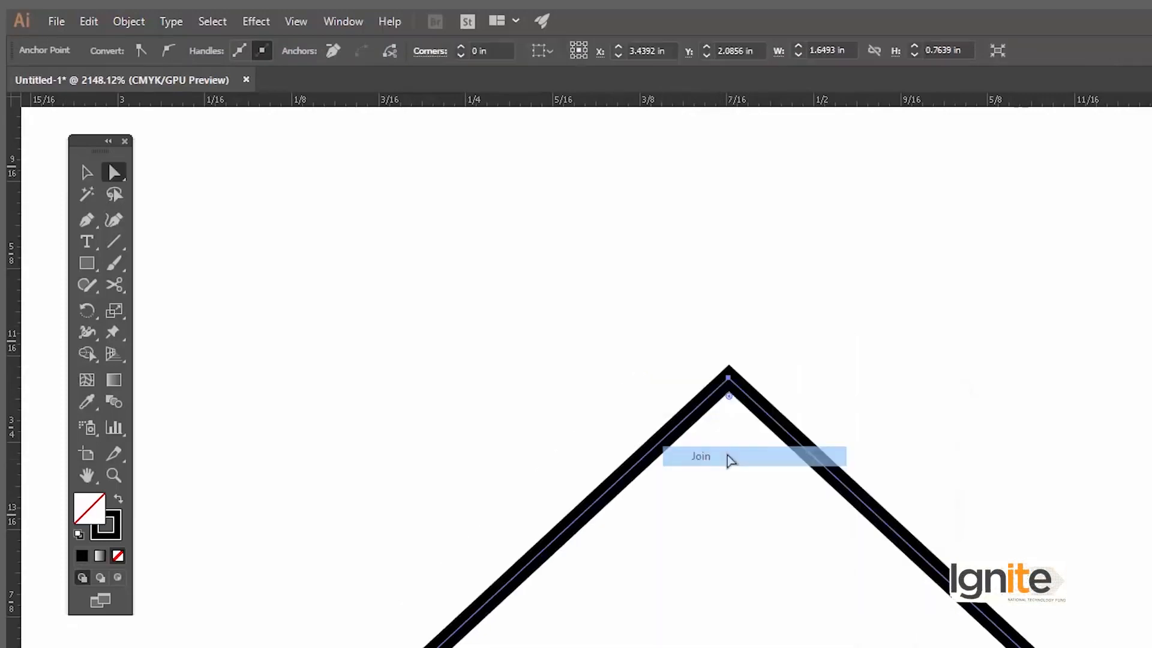
- Direct-select the two open endpoints at the middle of the base line and average them on both axes
key("z")
left_click(740, 559, "alt")
left_click(749, 551, "alt")
left_click(744, 554, "alt")
left_click(721, 618, "alt")
left_click_drag(672, 646, 783, 647)
key("space")
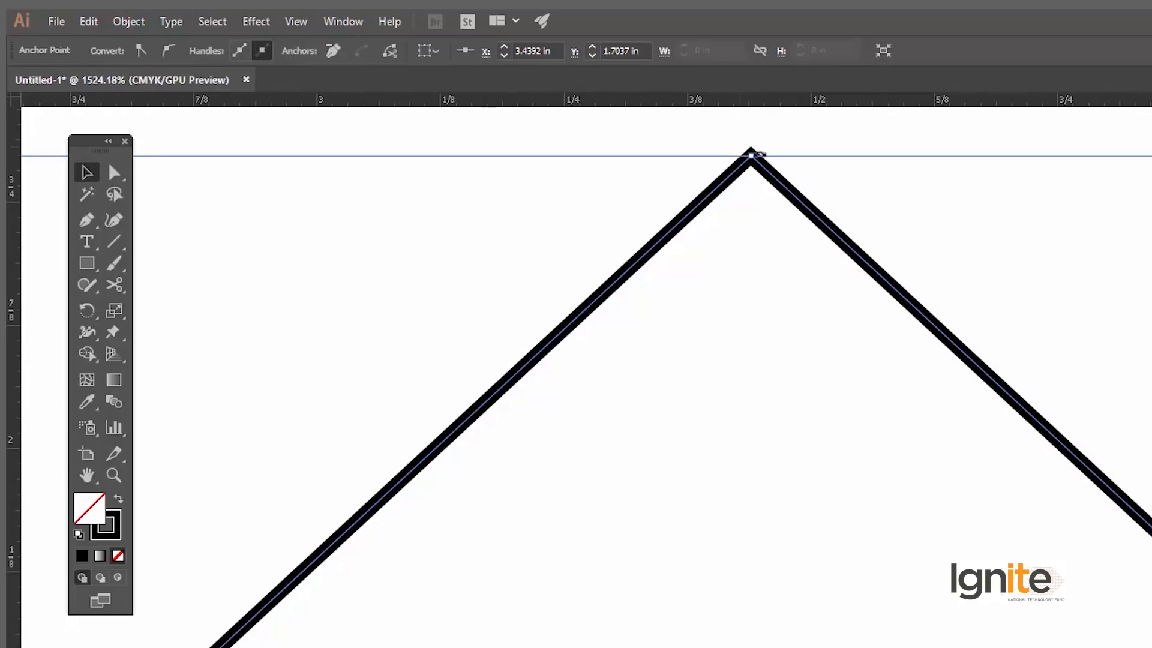
key("space")
left_click_drag(732, 534, 673, 388)
key("z")
left_click_drag(653, 617, 704, 647)
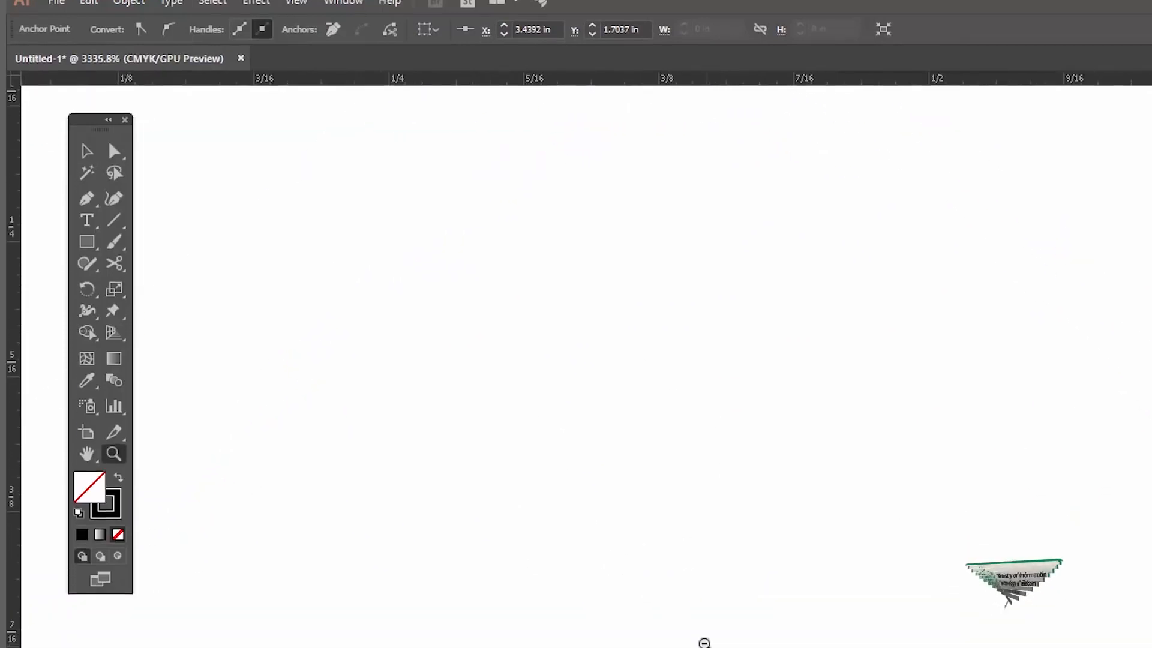
left_click(114, 151)
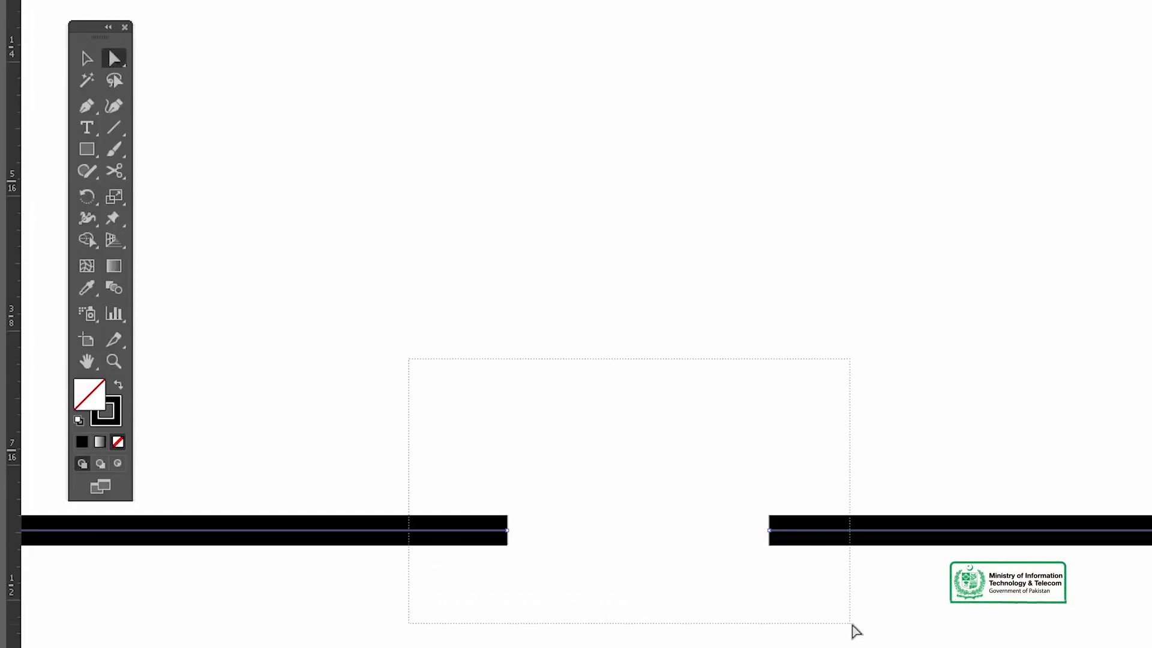
right_click(531, 536)
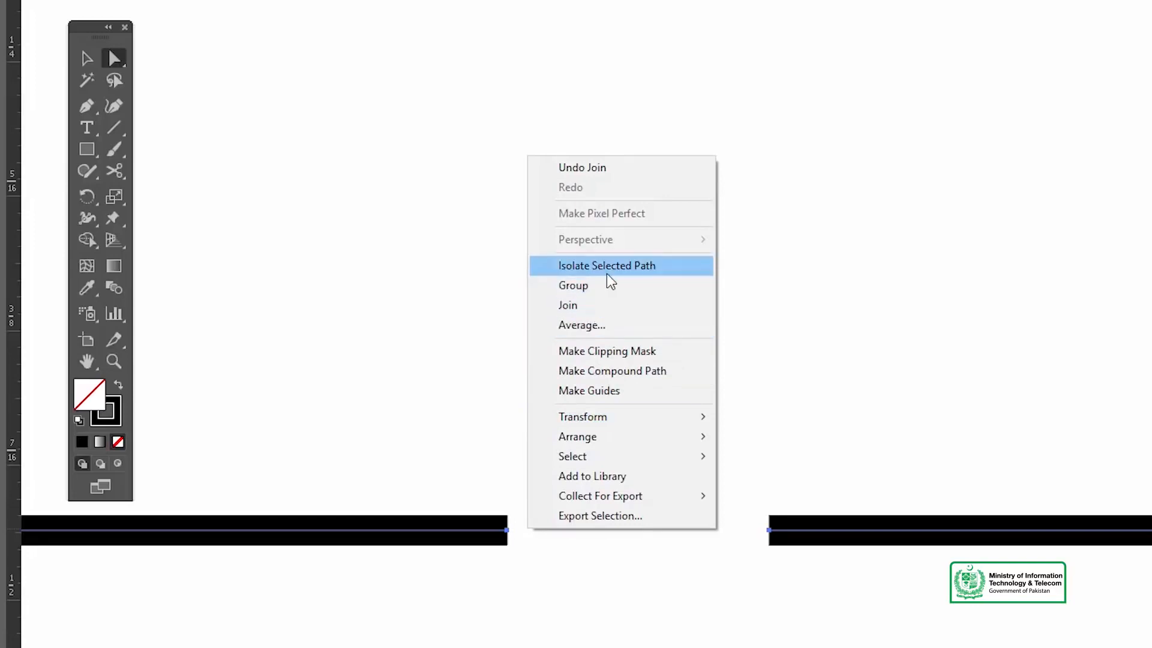
left_click(619, 324)
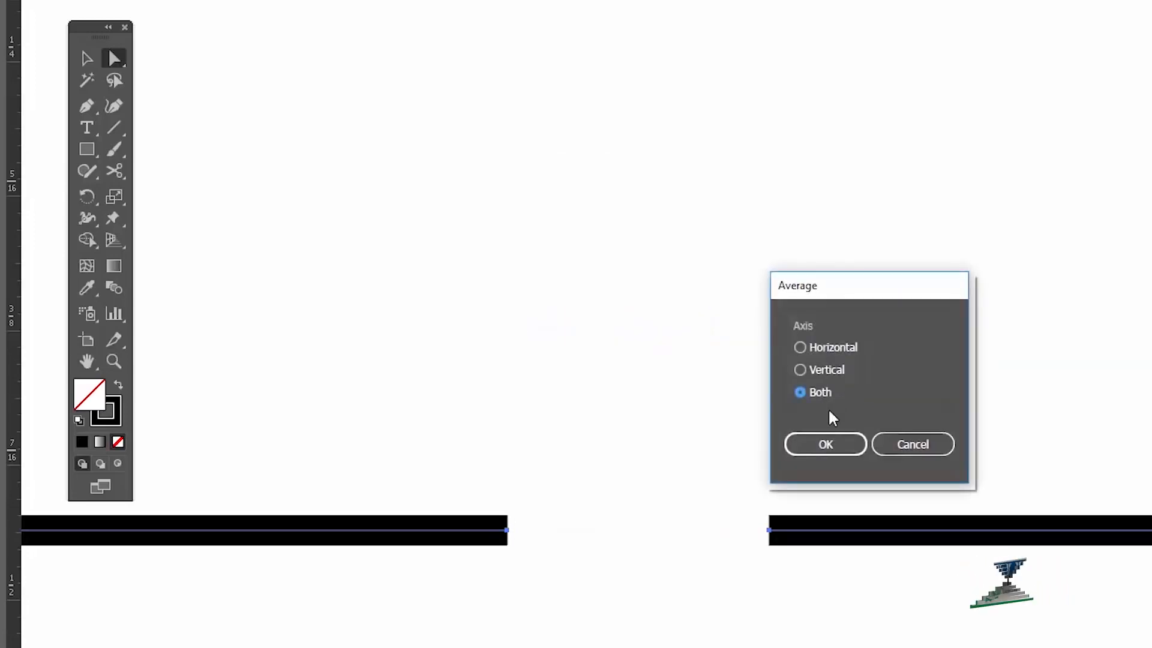
left_click(842, 438)
- Join the two averaged base endpoints to close the triangle
right_click(625, 492)
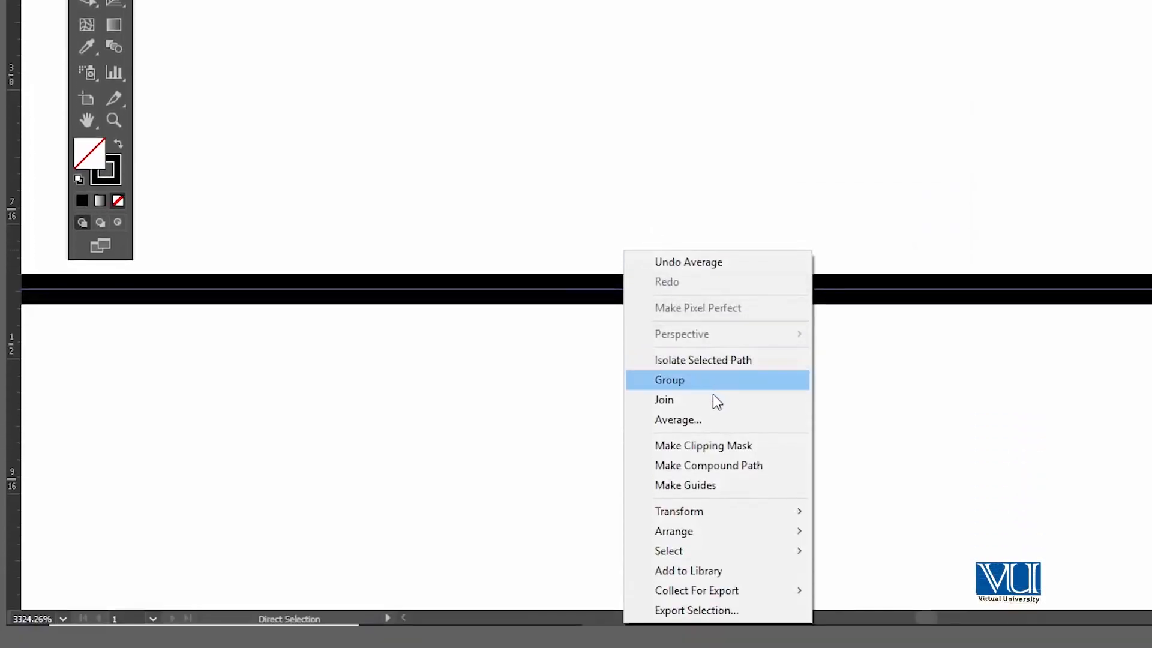
left_click(708, 397)
key("z")
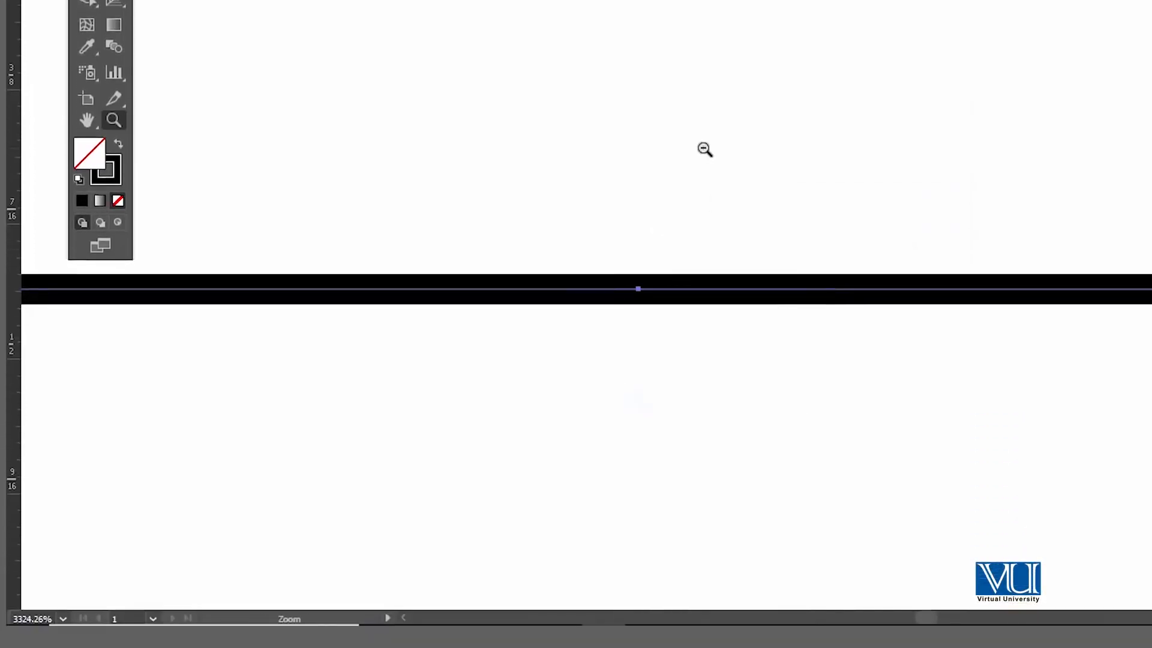
left_click(703, 147, "alt")
left_click(703, 148, "alt")
left_click(704, 147, "alt")
left_click(704, 147, "alt")
left_click(703, 148, "alt")
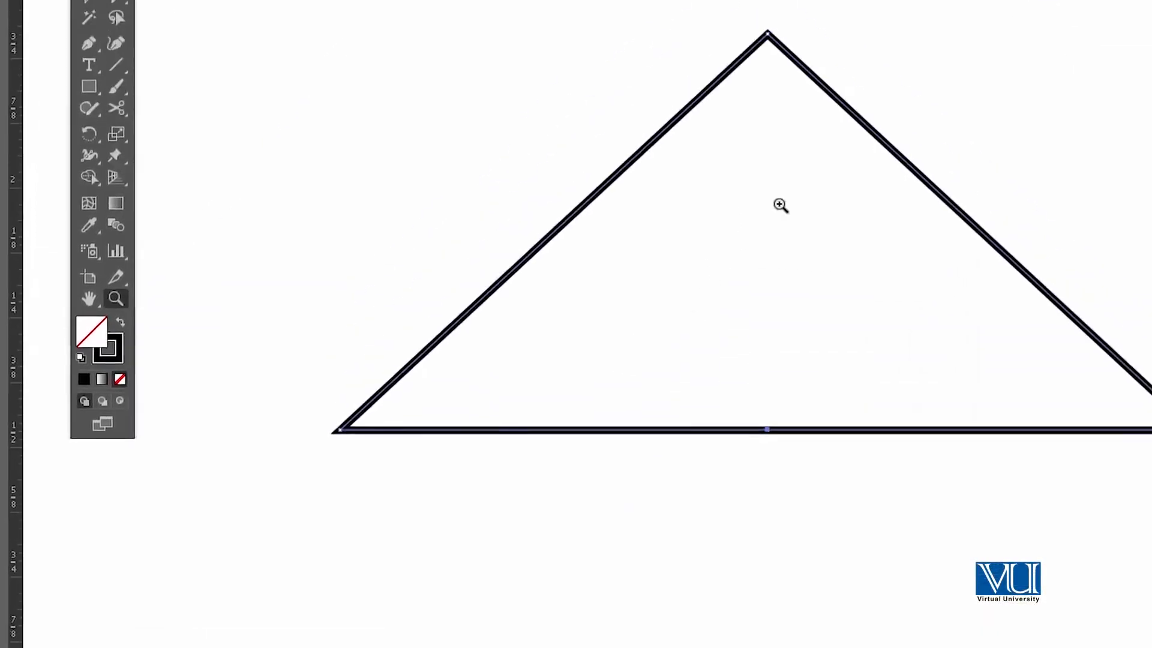
- Try shifting the joined triangle from its apex and undo the change
key("v")
left_click(885, 19)
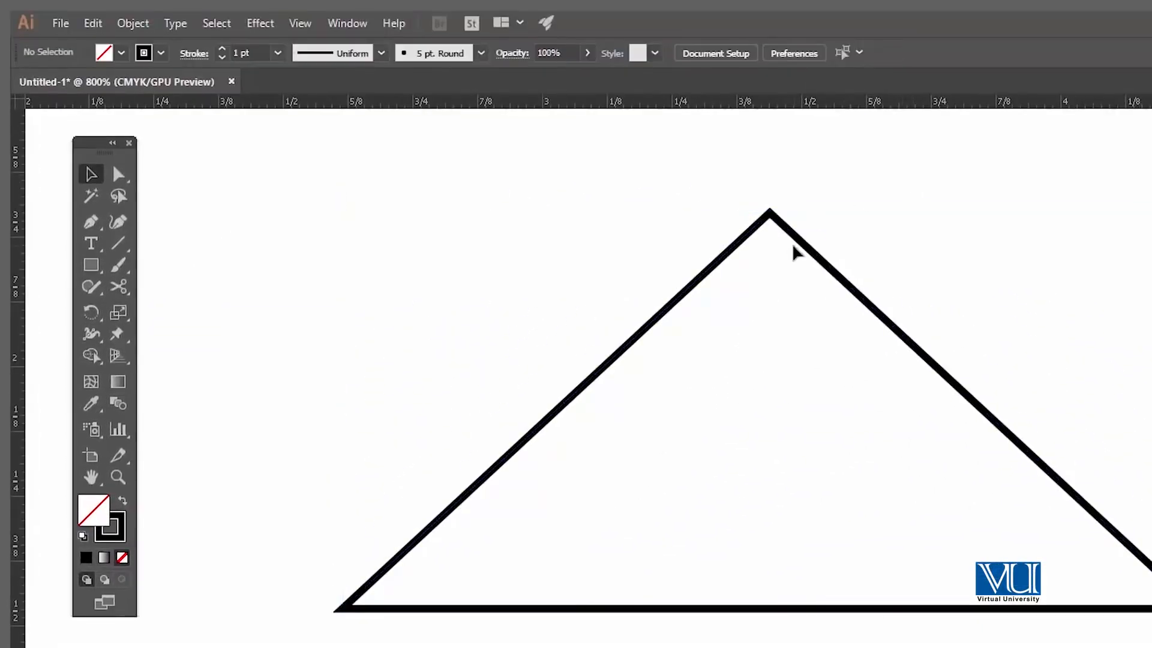
left_click(797, 59)
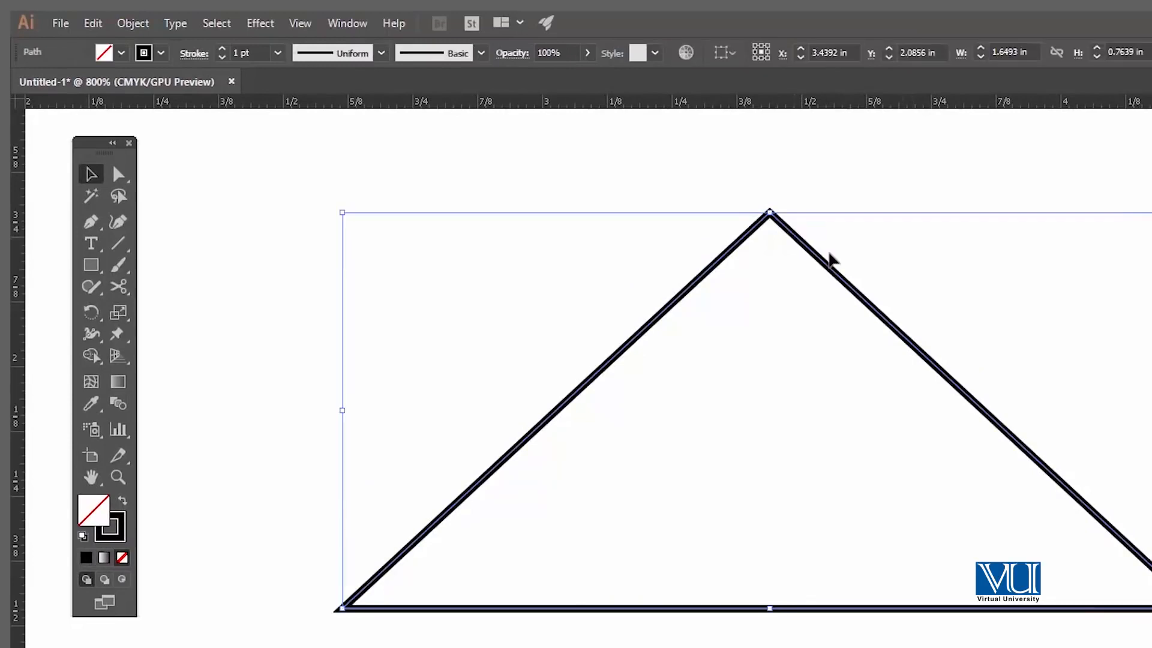
left_click(742, 146)
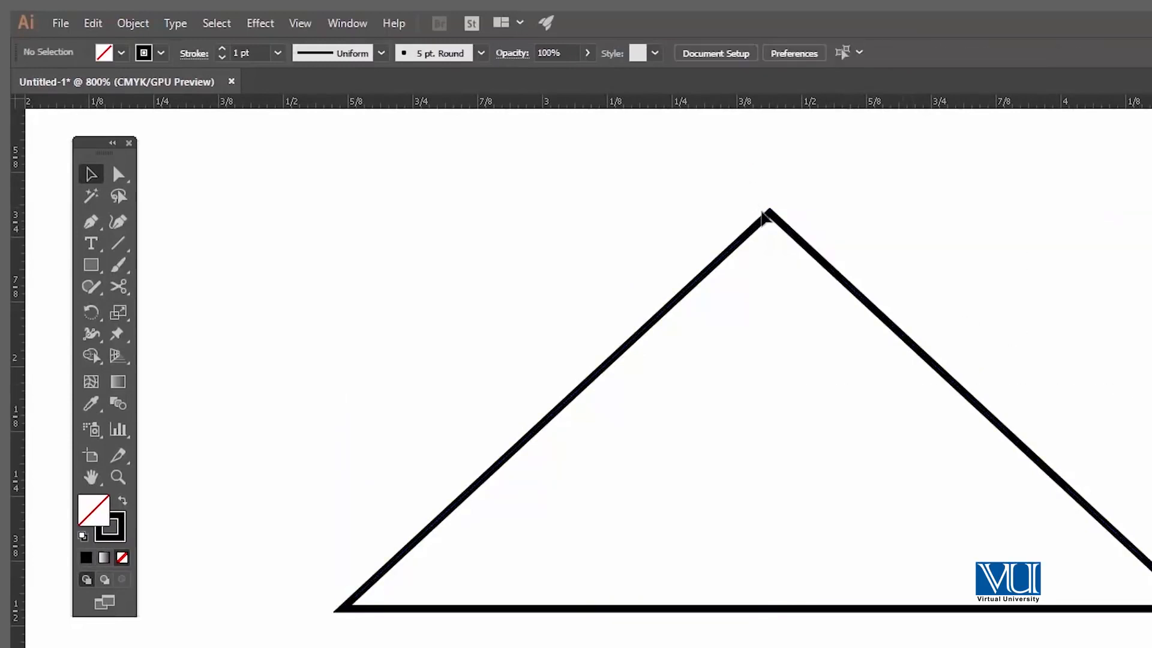
left_click(770, 215)
left_click_drag(770, 213, 876, 296)
key("ctrl+z")
left_click(817, 204)
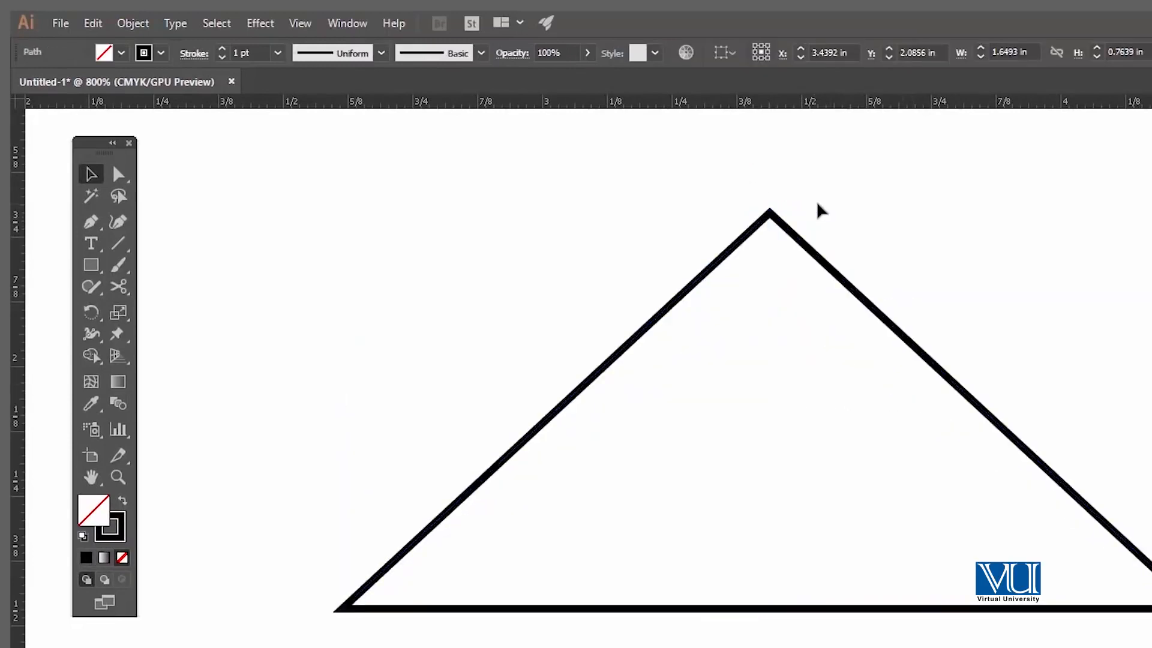
- Try moving the triangle by its right side and by its left side, undoing each move
left_click(798, 244)
left_click(742, 188)
left_click(755, 226)
left_click_drag(793, 235, 864, 291)
key("ctrl+z")
left_click(732, 247)
left_click_drag(734, 251, 563, 326)
key("ctrl+z")
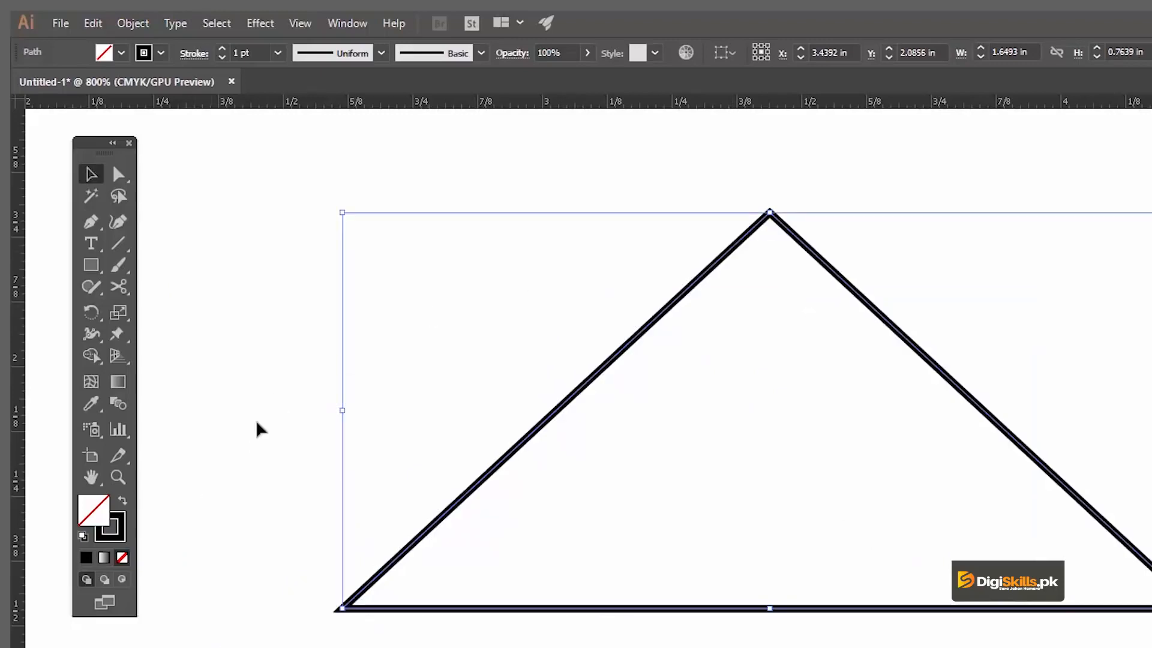
- Swap the triangle's fill and stroke to give it a solid black fill with no stroke
key("shift+x")
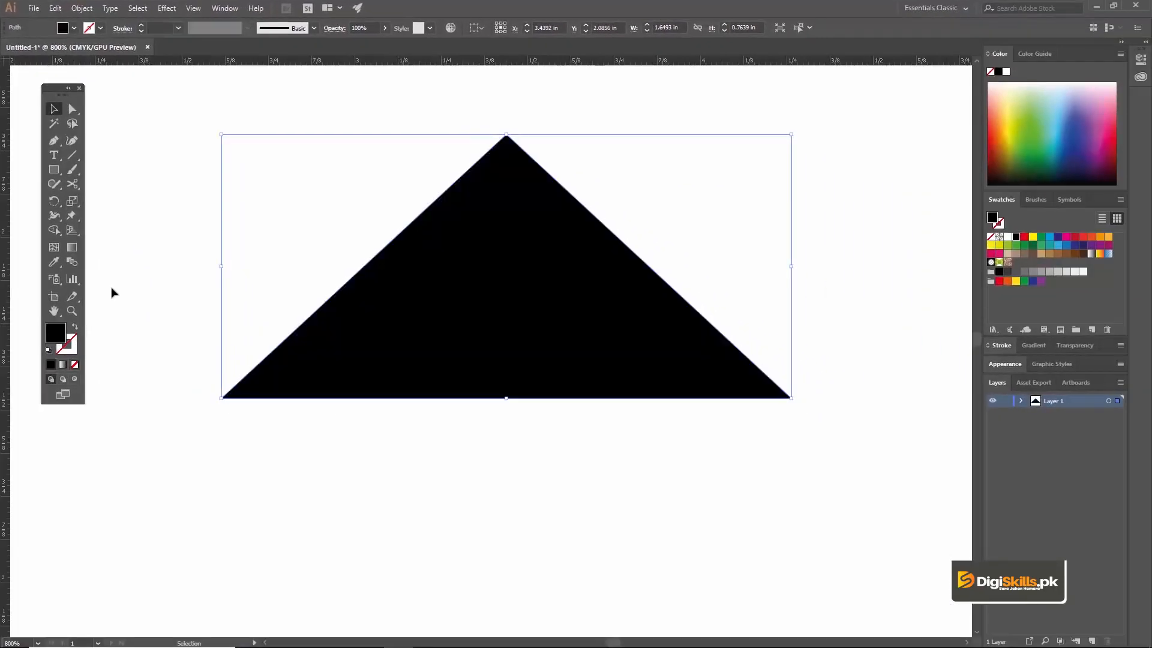
left_click(143, 215)
left_click(484, 334, "alt")
key("v")
- Set the fill color to yellow and clear the triangle from the artboard
left_click(528, 309)
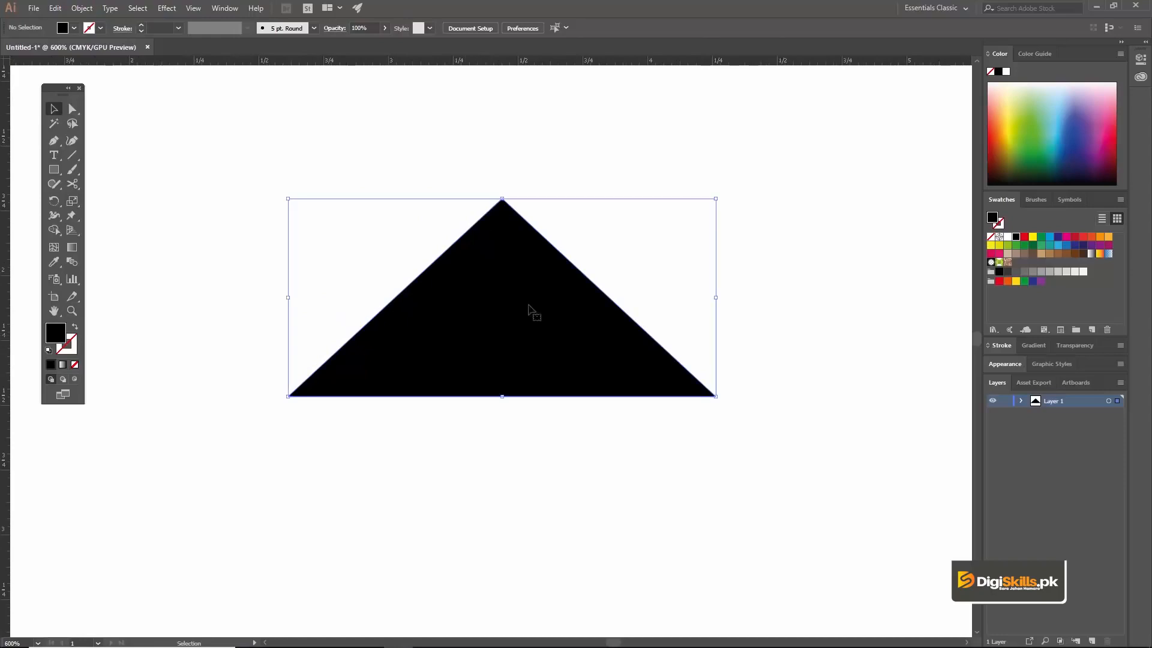
left_click(1032, 237)
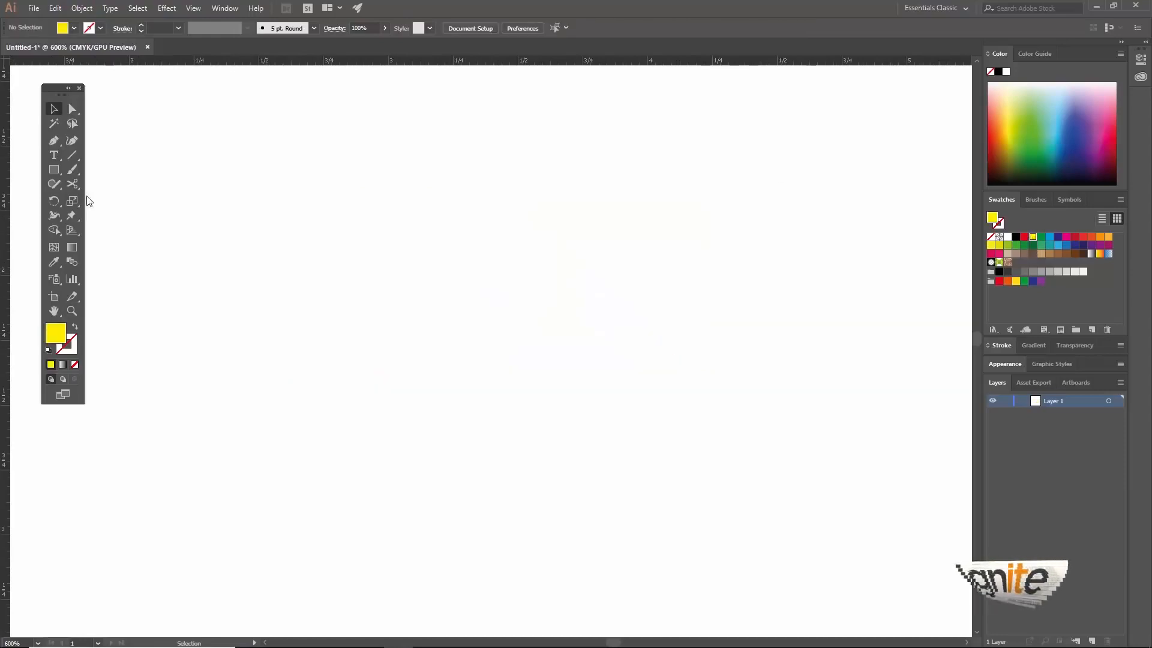
key("z")
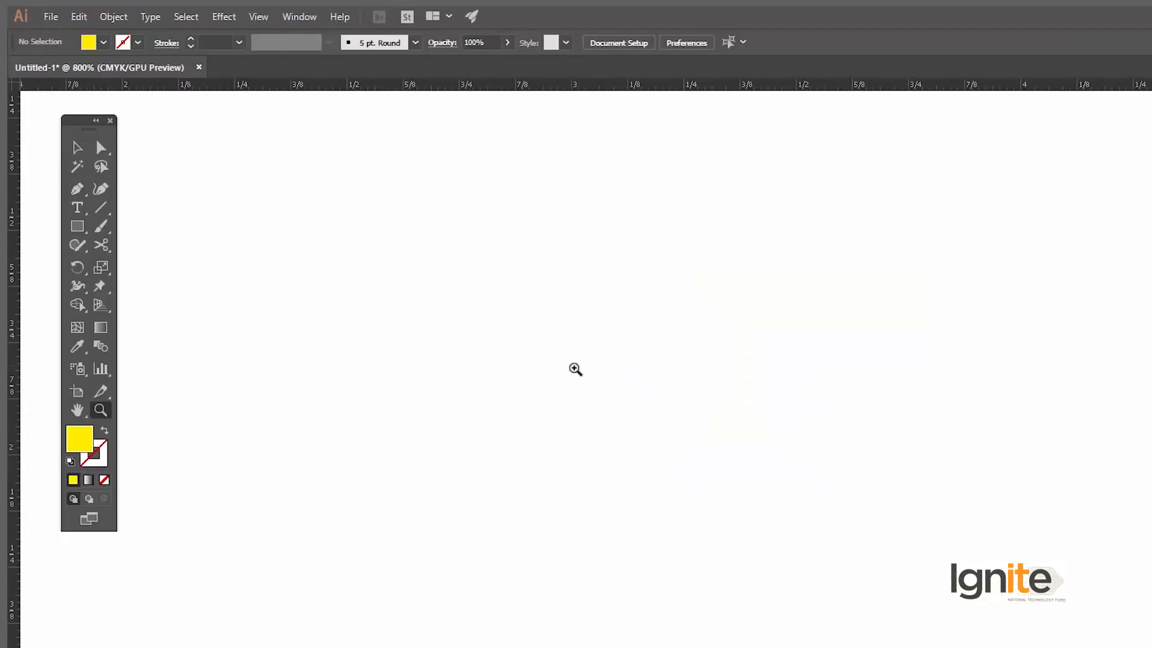
key("v")
left_click_drag(597, 366, 563, 359)
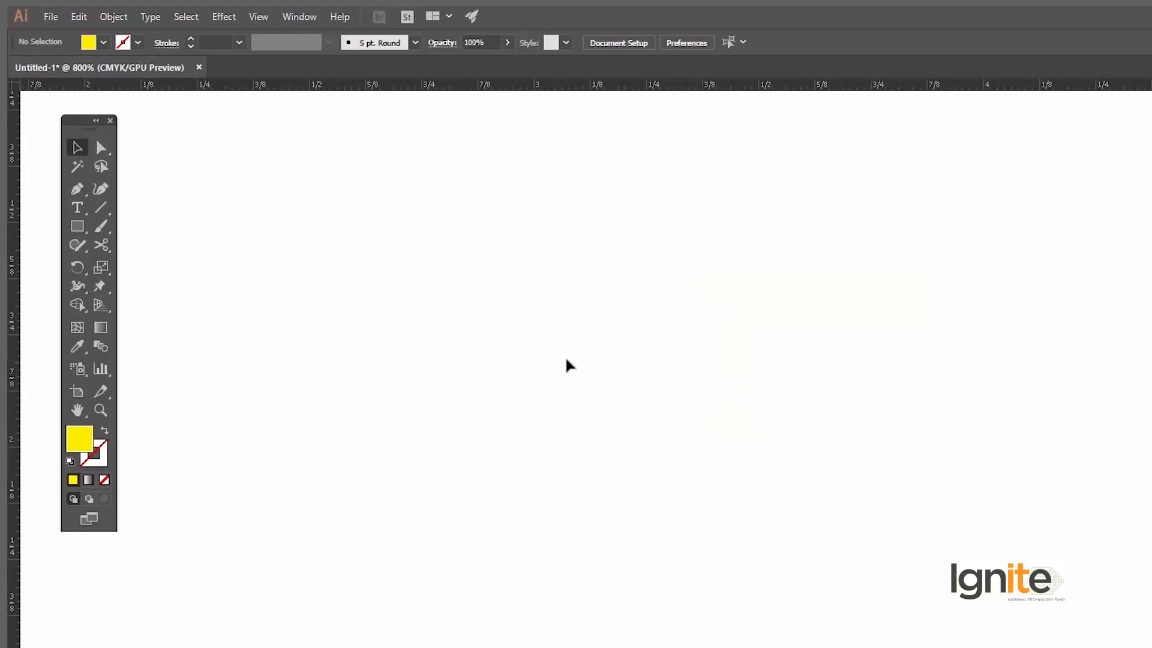
- Draw an arched curve about 1.26 in wide and 0.60 in tall with the Pen tool, and swap its yellow fill to the stroke
key("p")
left_click_drag(430, 439, 969, 376)
left_click_drag(996, 453, 1122, 348)
key("v")
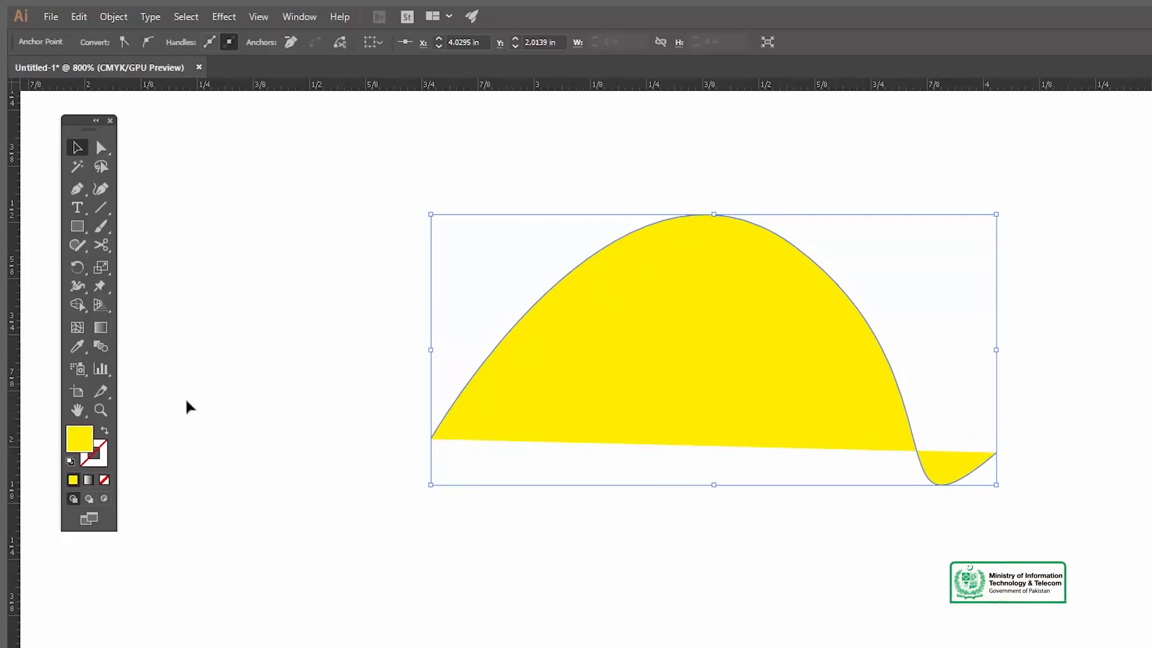
left_click(106, 432)
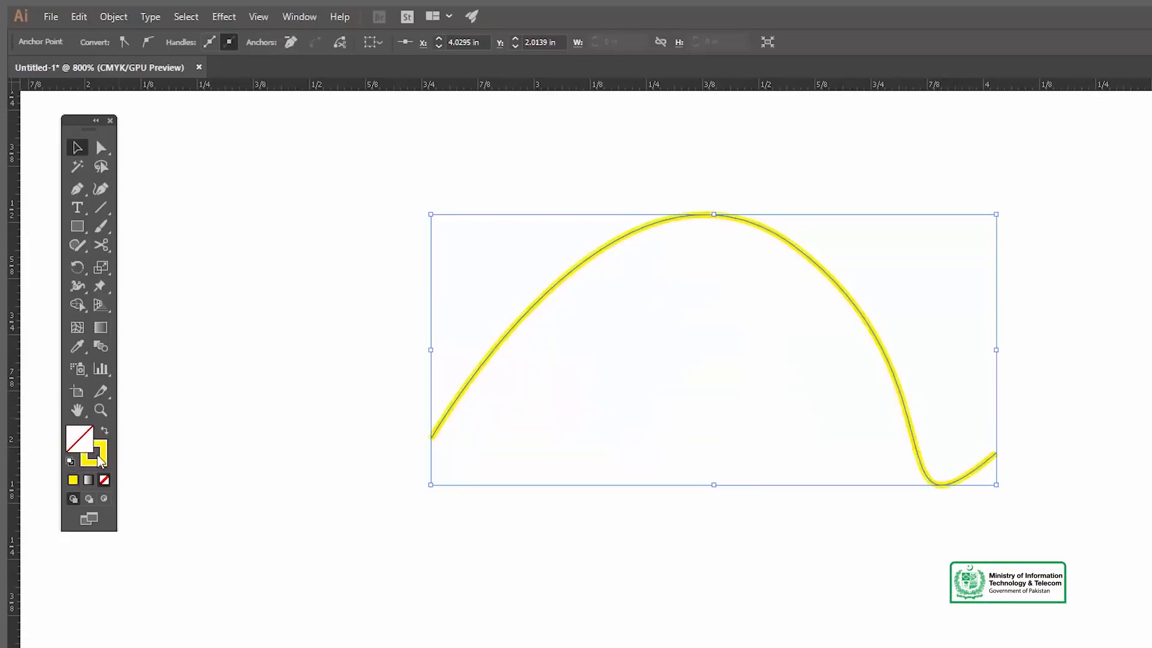
left_click(255, 327)
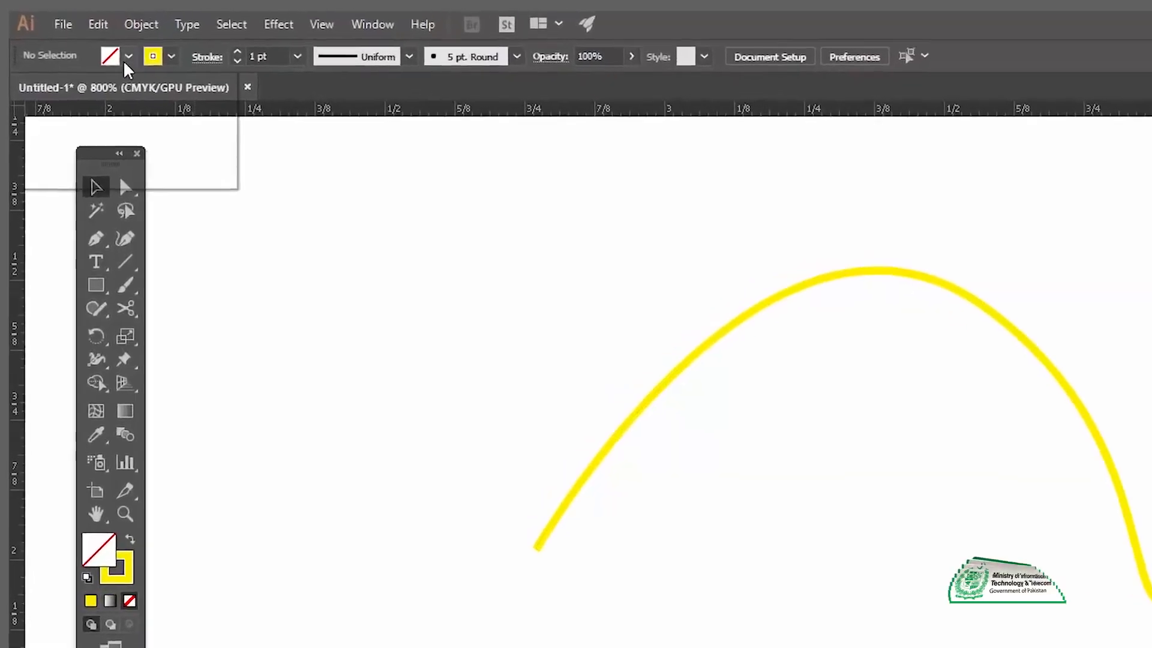
- Examine the fill and stroke swatch lists, including the None option and the available stroke colors
left_click(103, 42)
left_click(155, 80)
left_click(212, 73)
left_click(214, 75)
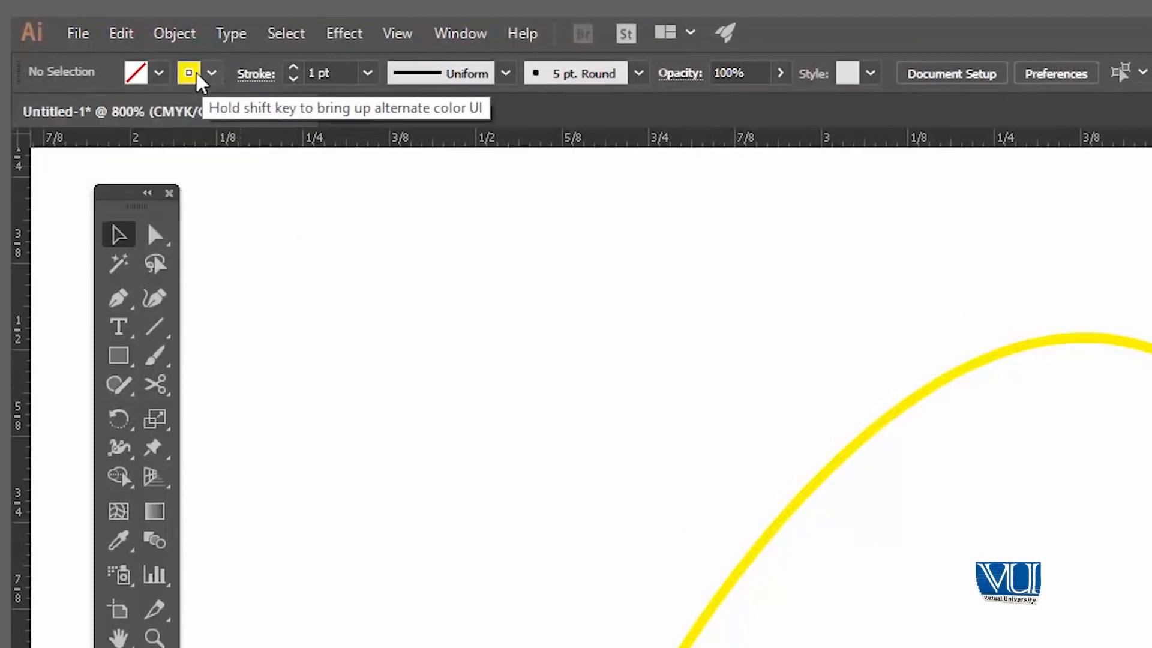
left_click(154, 77)
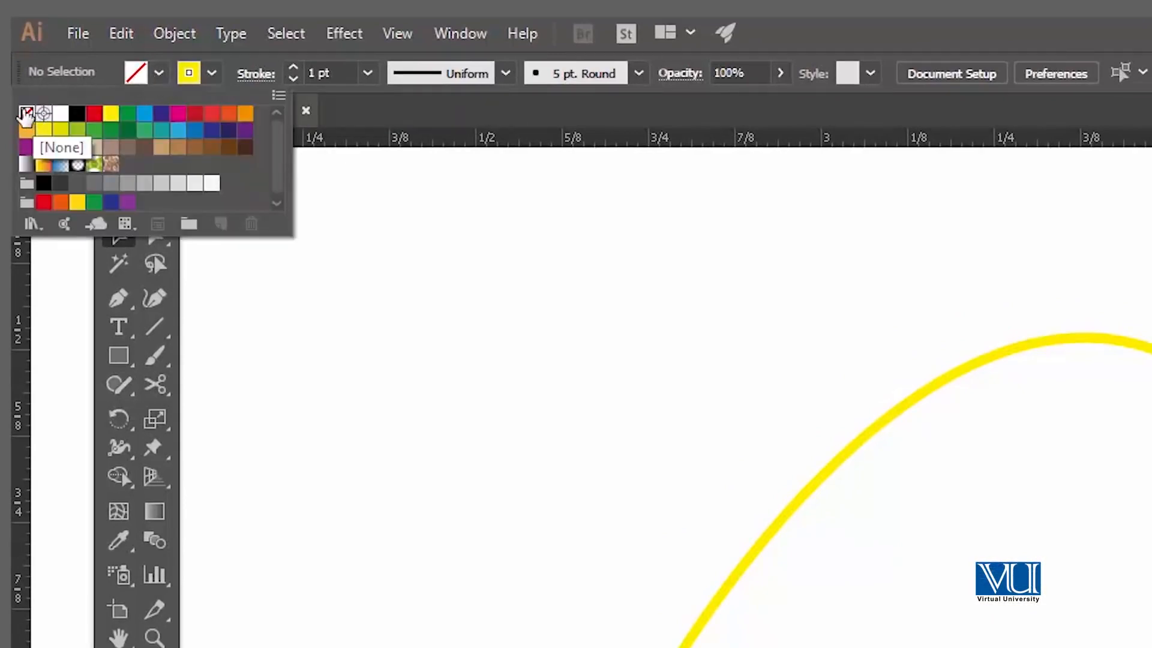
left_click(158, 75)
left_click(213, 75)
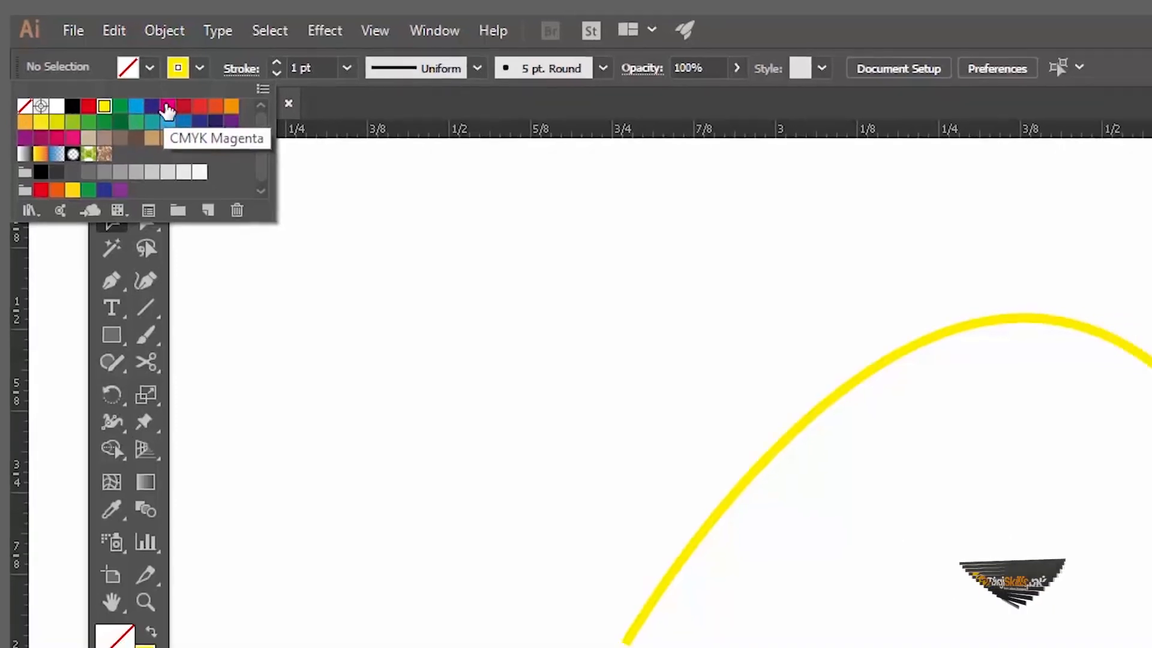
left_click(555, 238)
- Review the yellow curve's stroke swatches and delete the curve
left_click_drag(632, 259, 1111, 544)
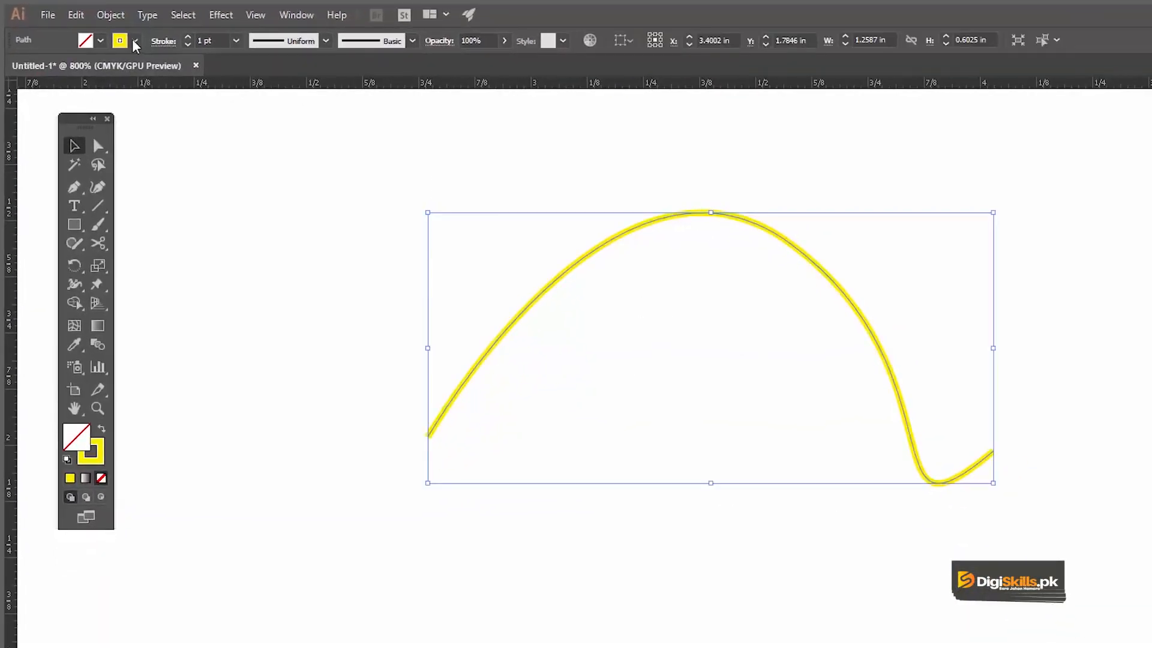
left_click(134, 41)
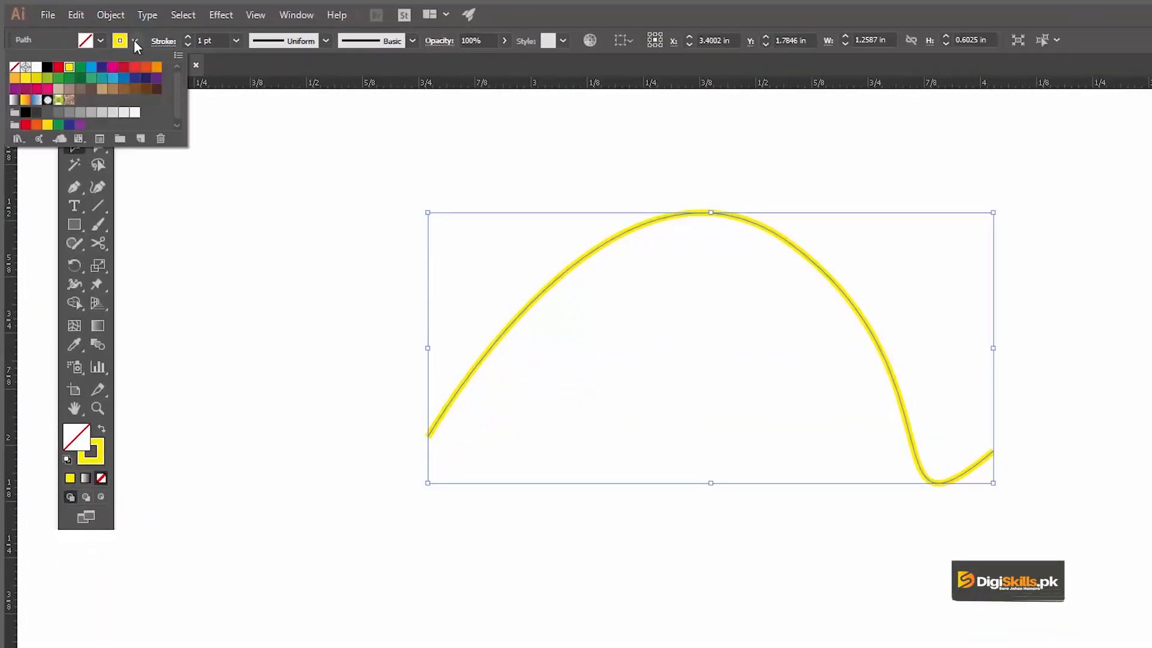
left_click(133, 42)
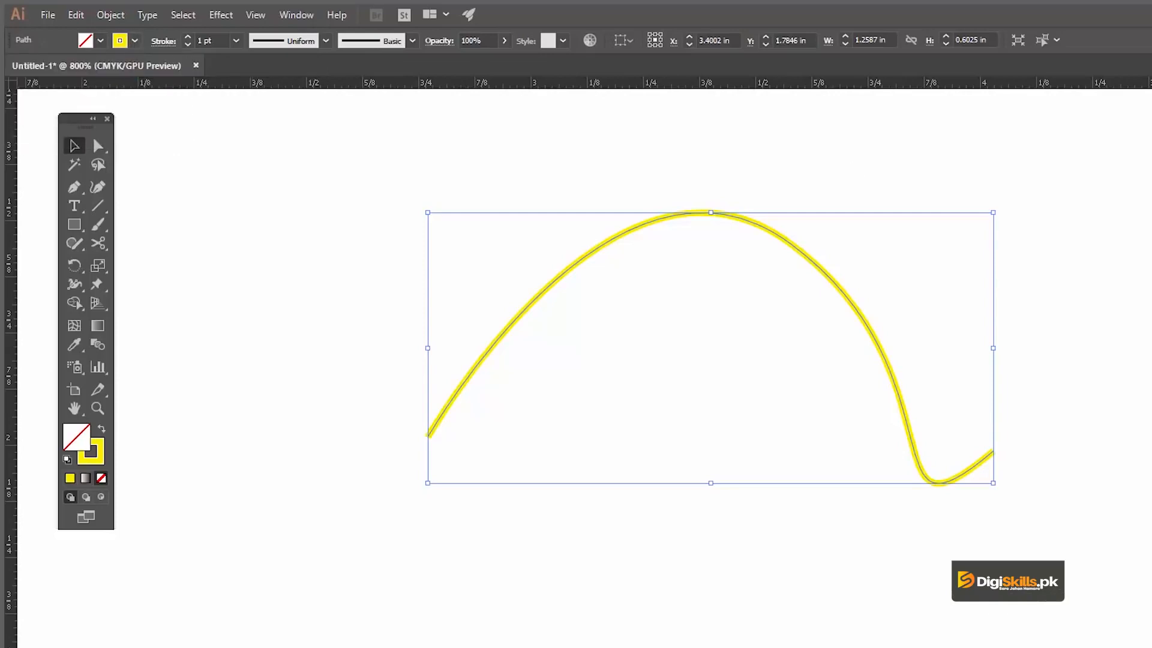
left_click(639, 154)
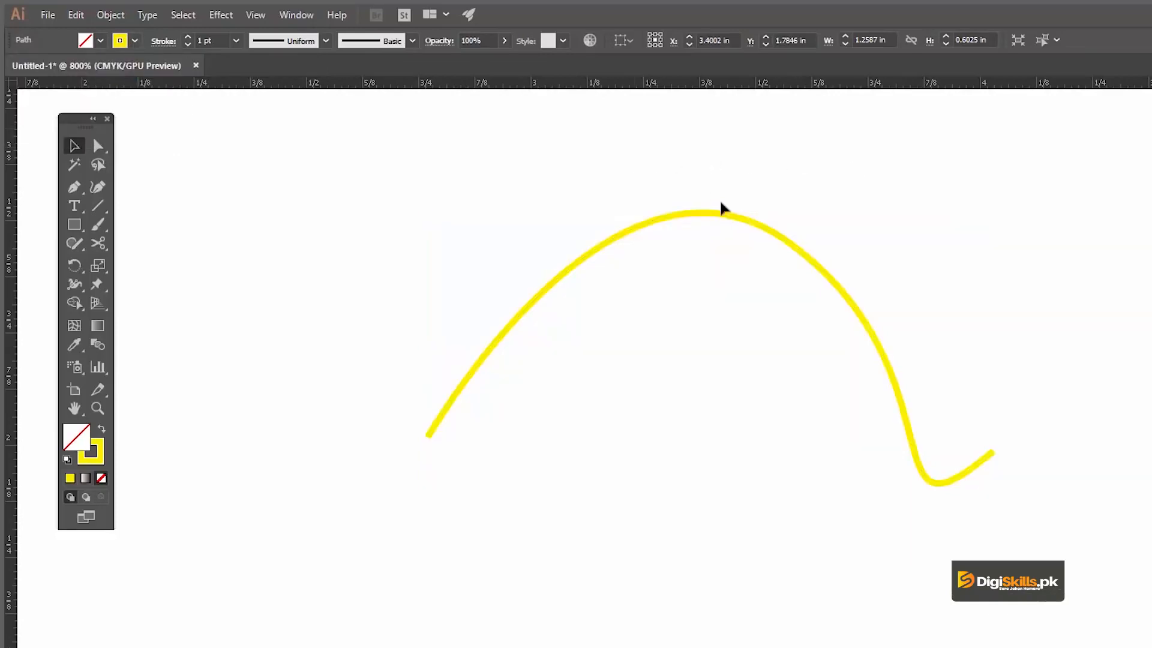
left_click(686, 215)
key("Delete")
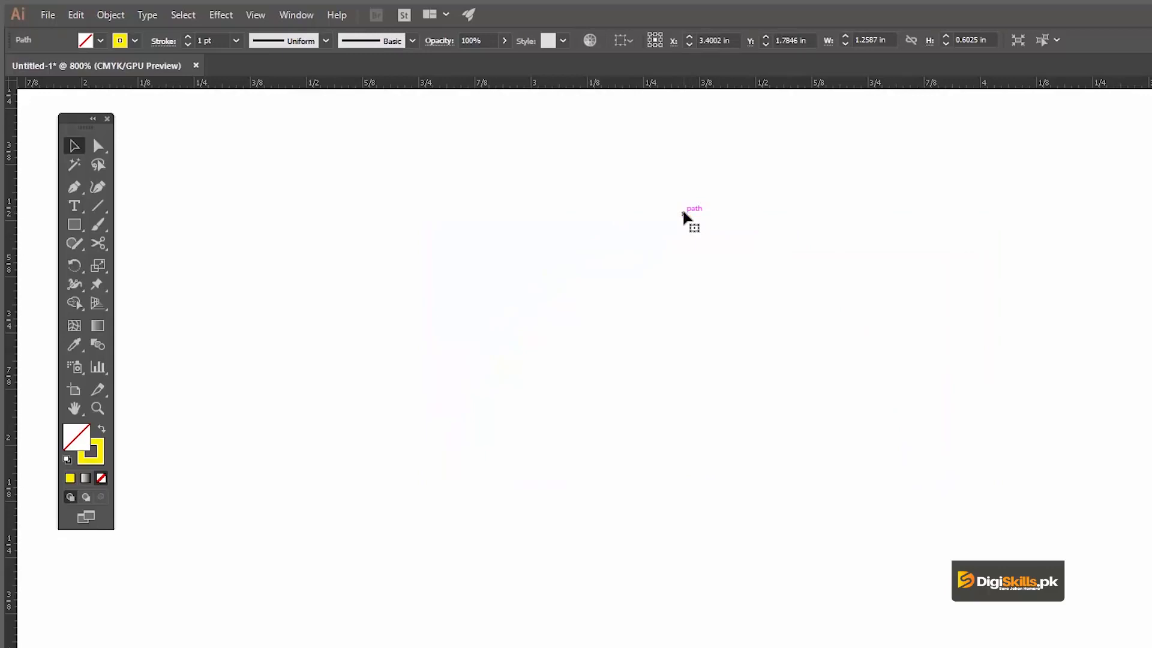
- Draw a downward-bowed yellow curve with the Pen tool, ending in a smooth anchor with direction handles
key("p")
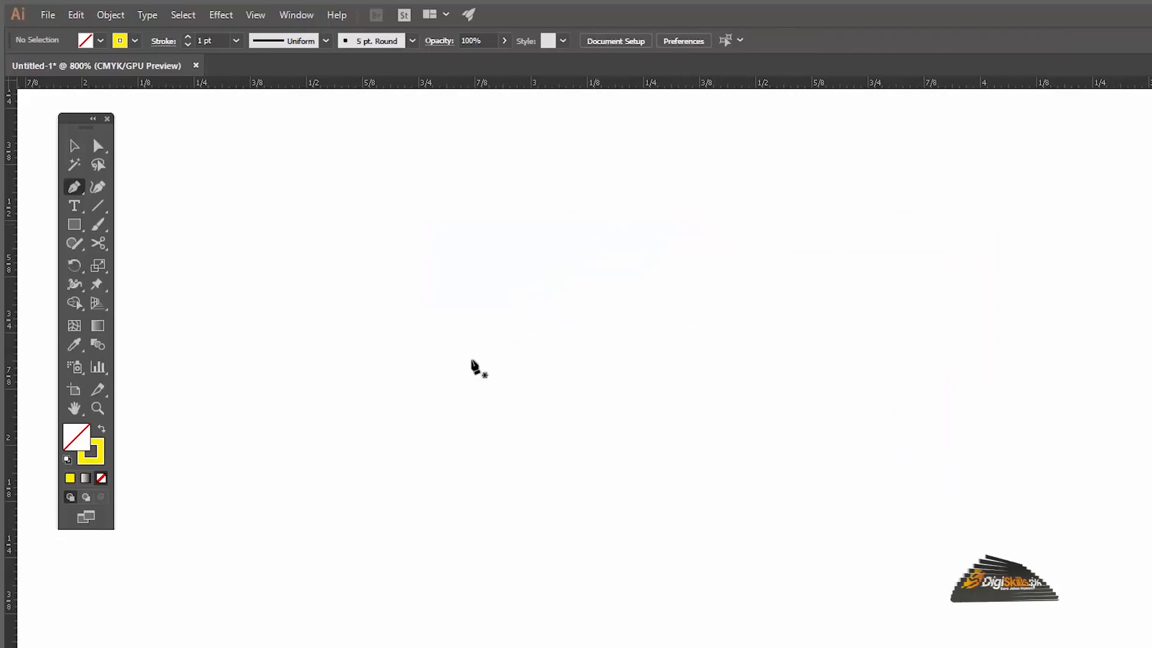
left_click(448, 361)
left_click_drag(880, 347, 1061, 209)
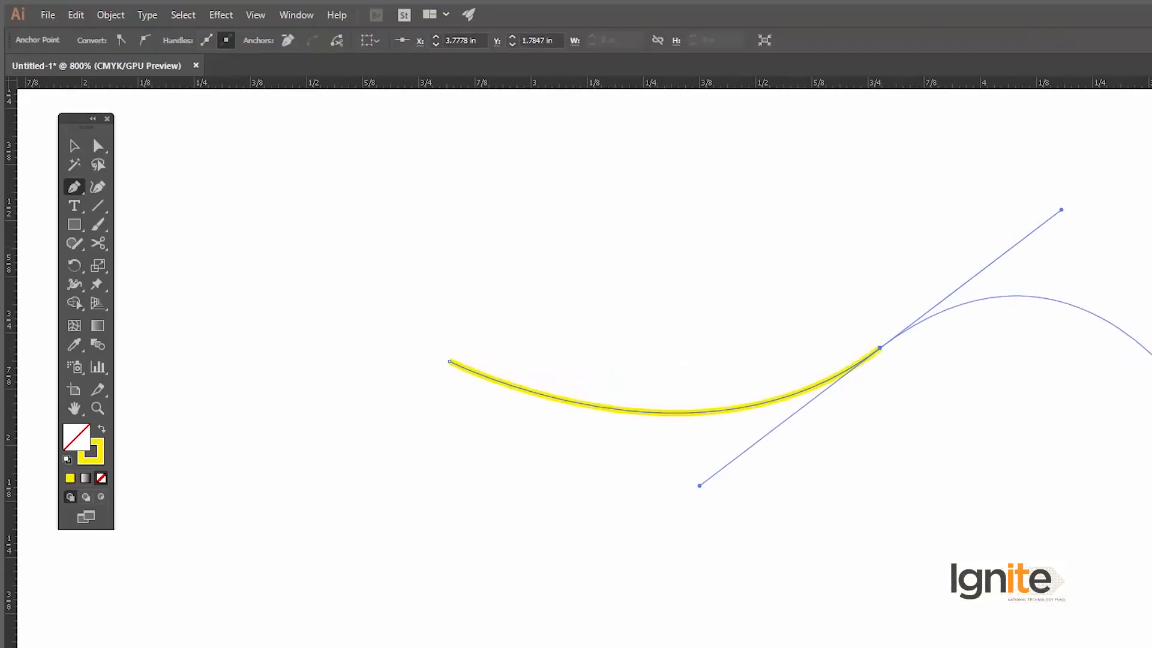
- Try continuing the curve with a smooth upward-arched second segment, and undo that segment
left_click(1149, 351)
key("v")
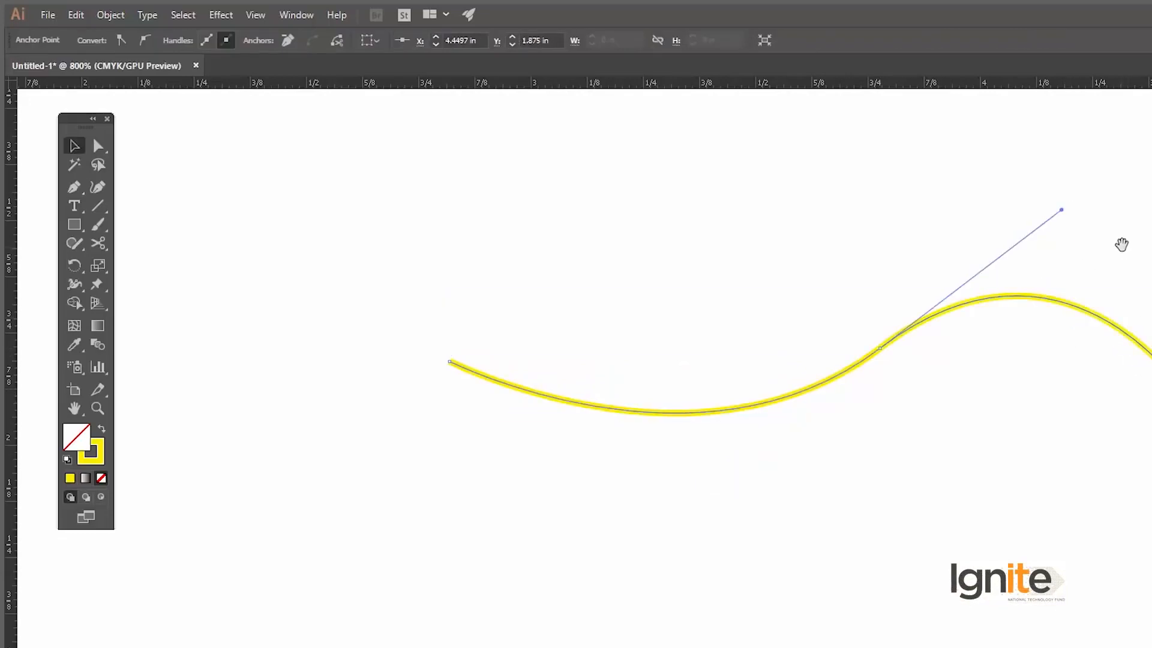
left_click_drag(1121, 244, 1100, 250)
key("ctrl+z")
key("ctrl+z")
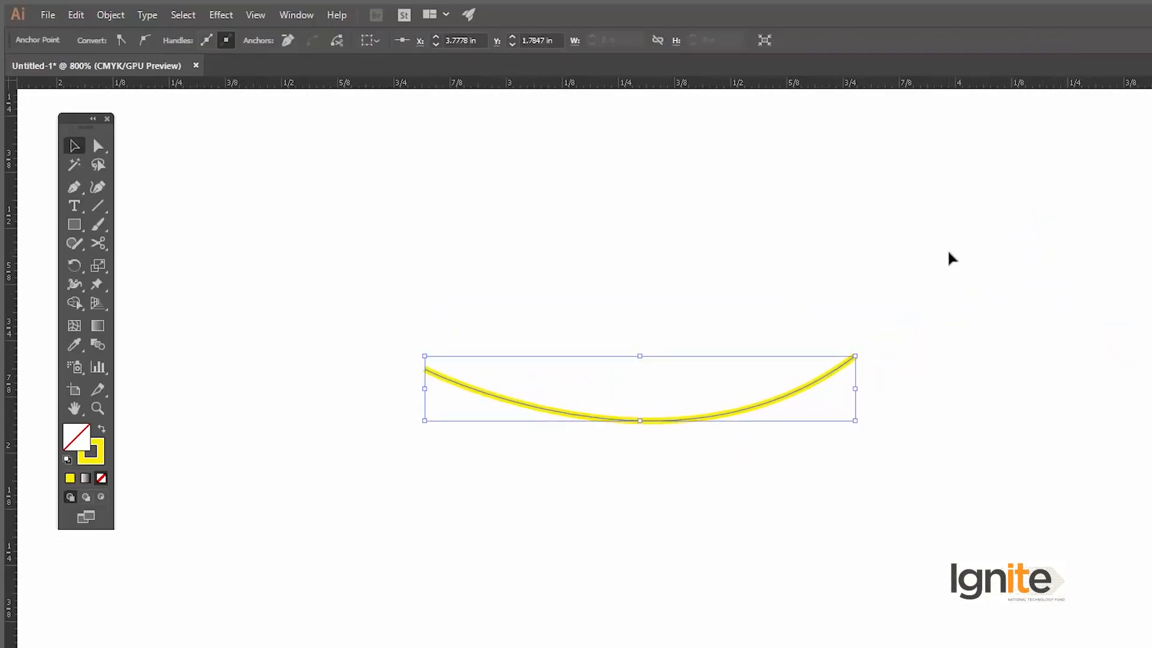
- Remove the outgoing handle from the curve's right endpoint and add an upward-arched segment from it with the Pen tool
key("p")
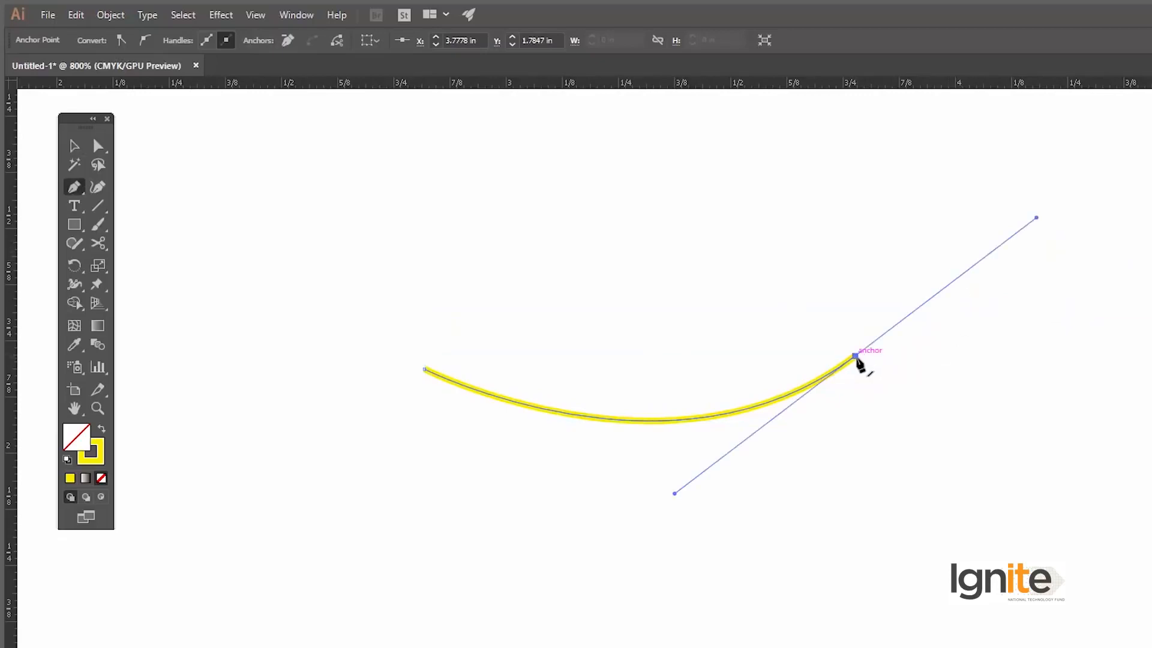
left_click(856, 356)
left_click_drag(1096, 375, 884, 603)
key("space")
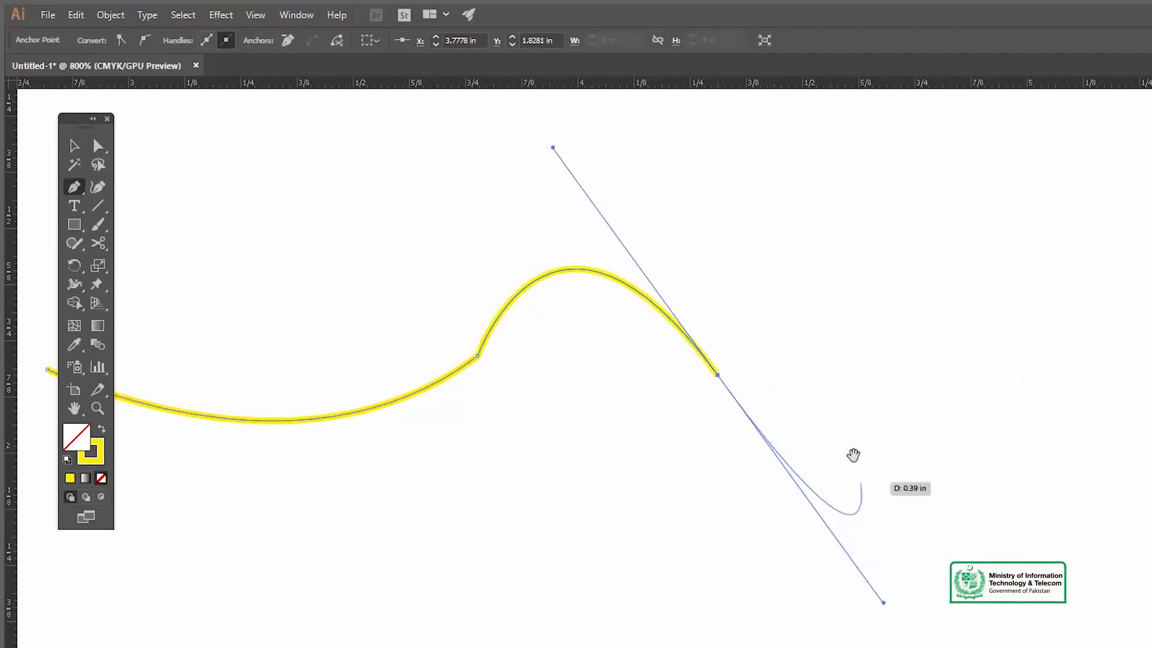
- Remove the outgoing direction handle from the yellow curve's right endpoint with the Pen tool
left_click_drag(839, 395, 1050, 380)
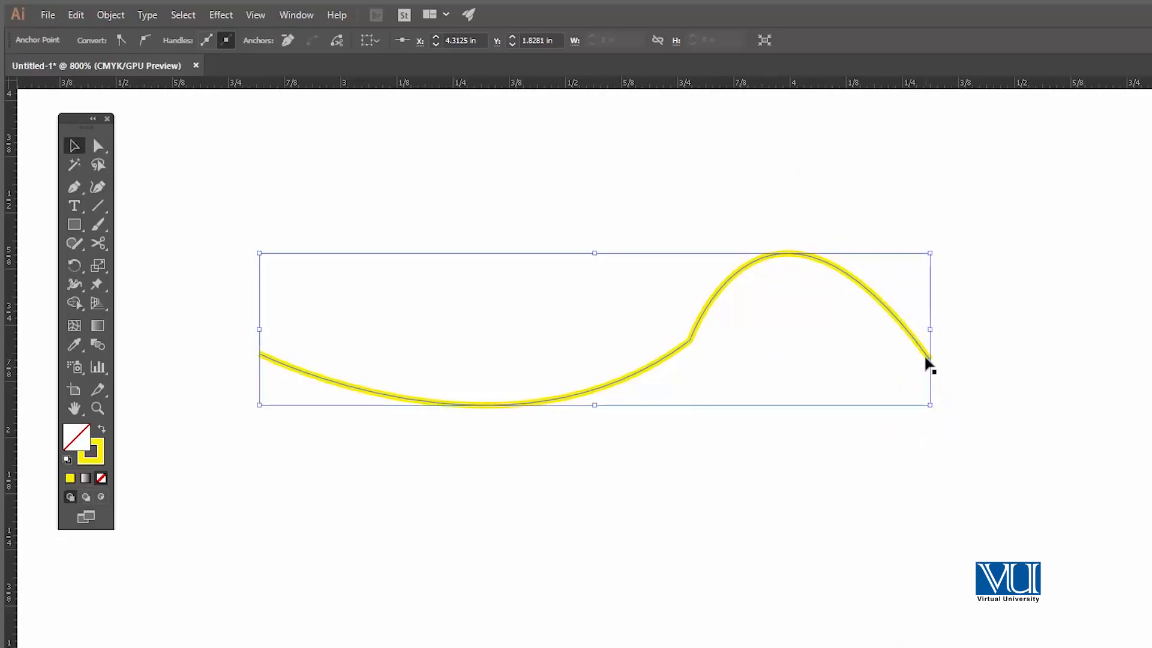
left_click(930, 357)
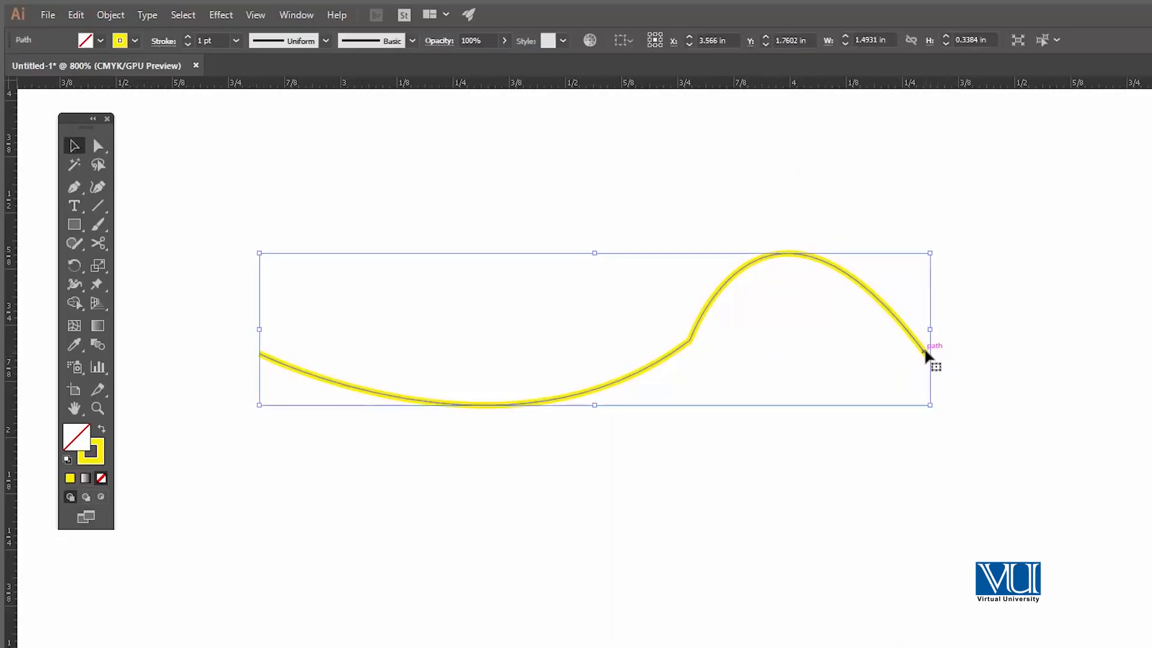
key("p")
left_click(929, 359)
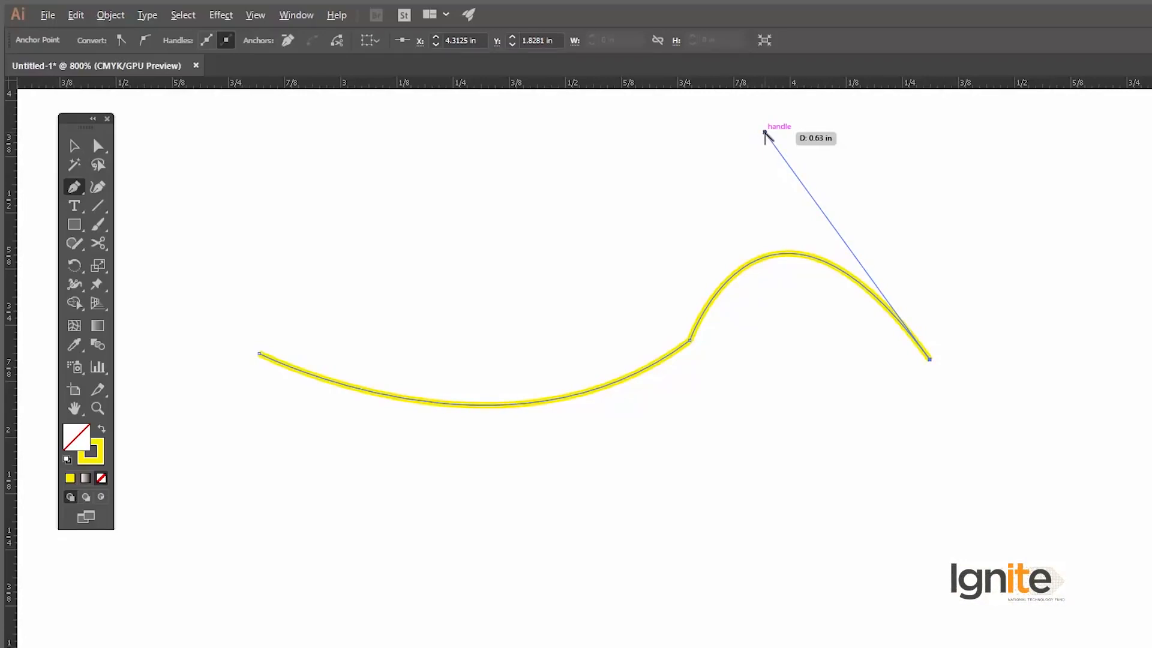
- Try adjusting the right endpoint's direction handle, and delete the yellow curve
left_click_drag(765, 133, 806, 531)
left_click_drag(930, 360, 882, 168)
left_click(828, 177, "ctrl")
left_click(890, 288, "ctrl")
left_click(866, 254)
left_click(796, 254)
key("Delete")
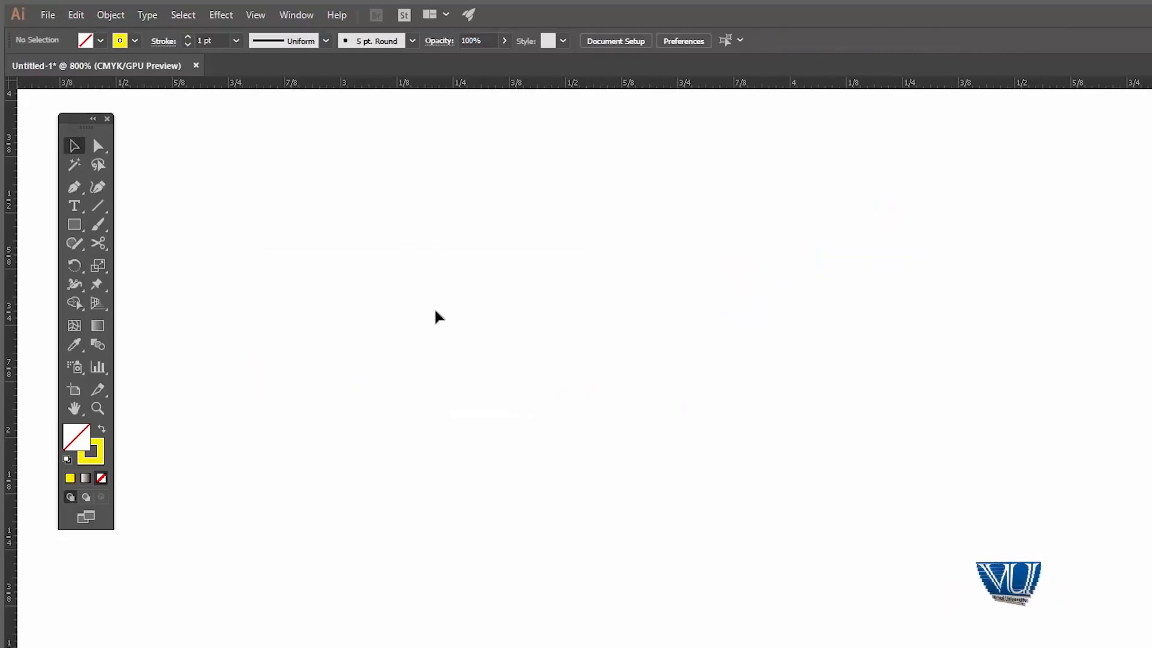
- Place a vertical guide and draw an open half-tree outline against it with the Pen tool, about 0.59 in wide and 0.72 in tall
left_click_drag(687, 430, 677, 429)
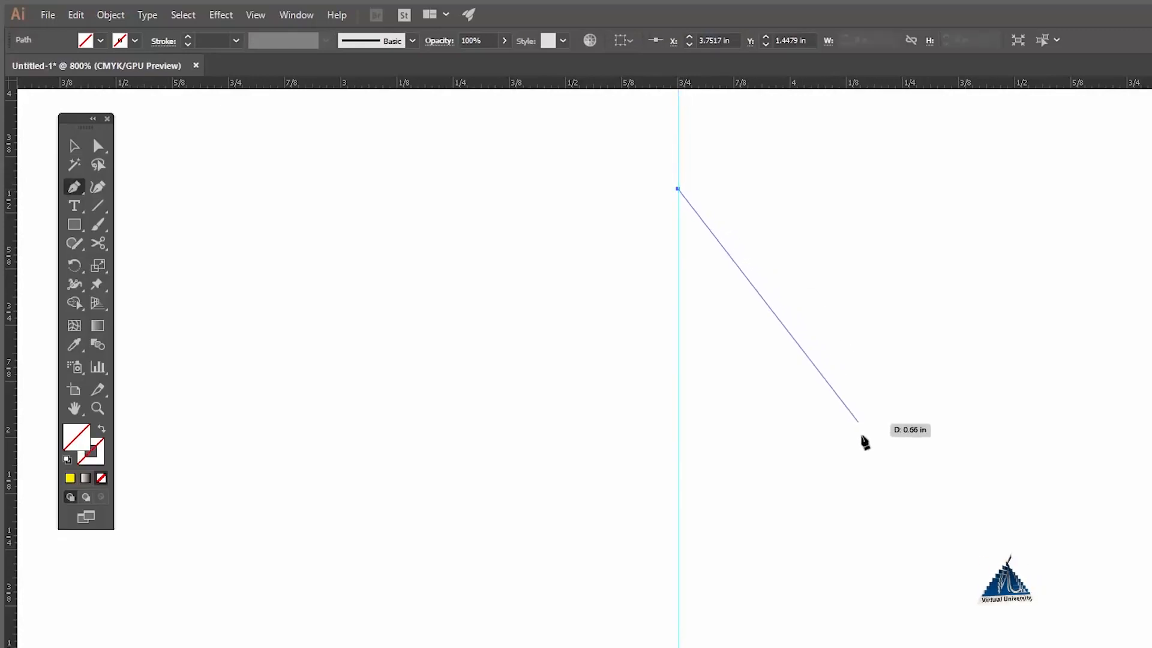
left_click(944, 456)
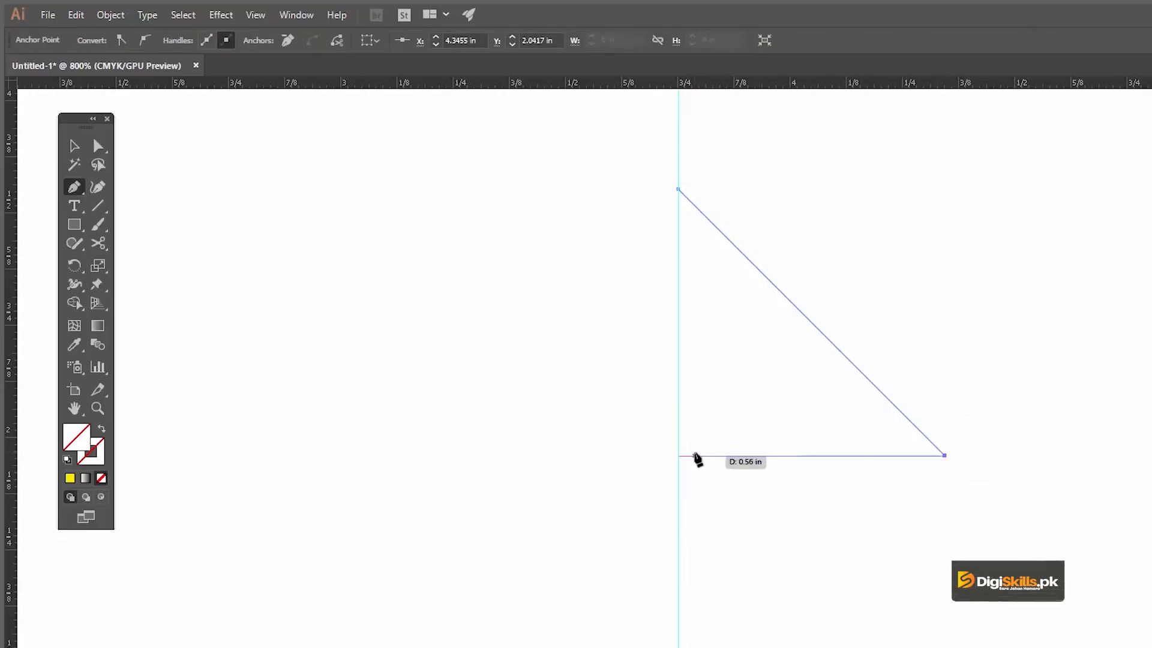
left_click(745, 511)
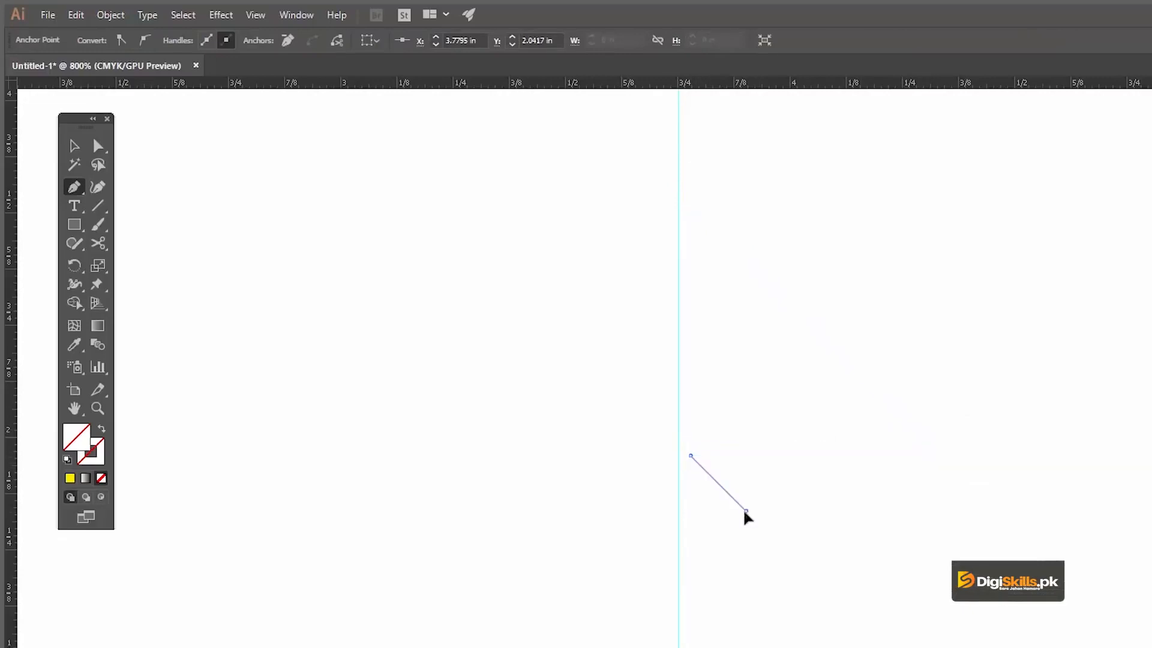
left_click(678, 511)
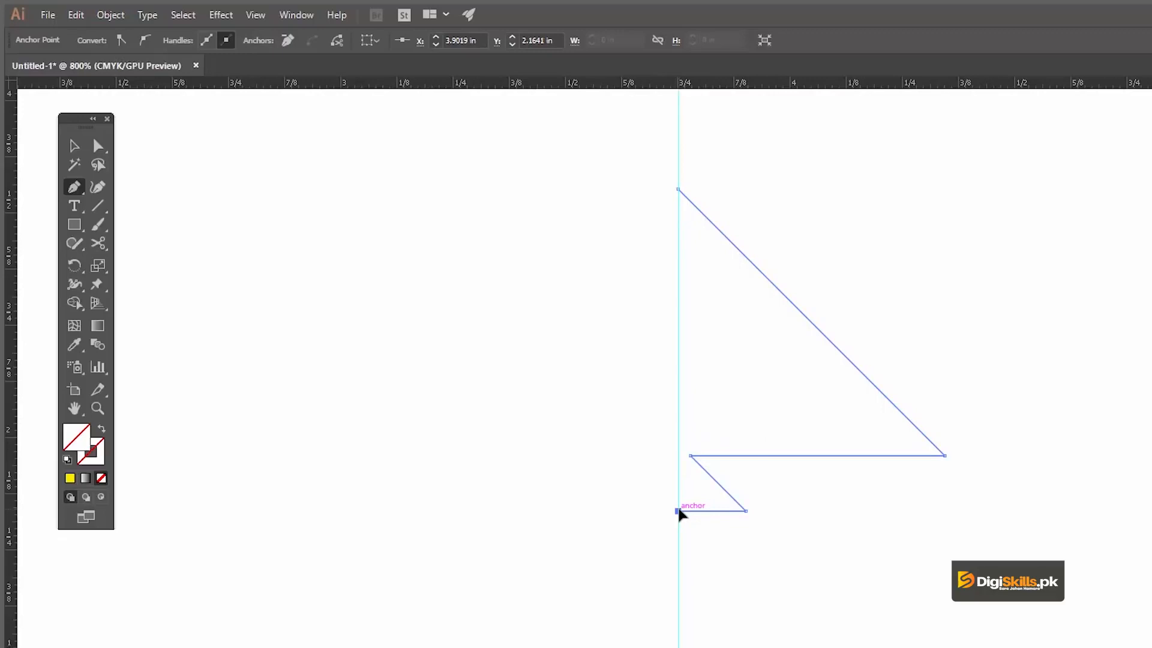
key("v")
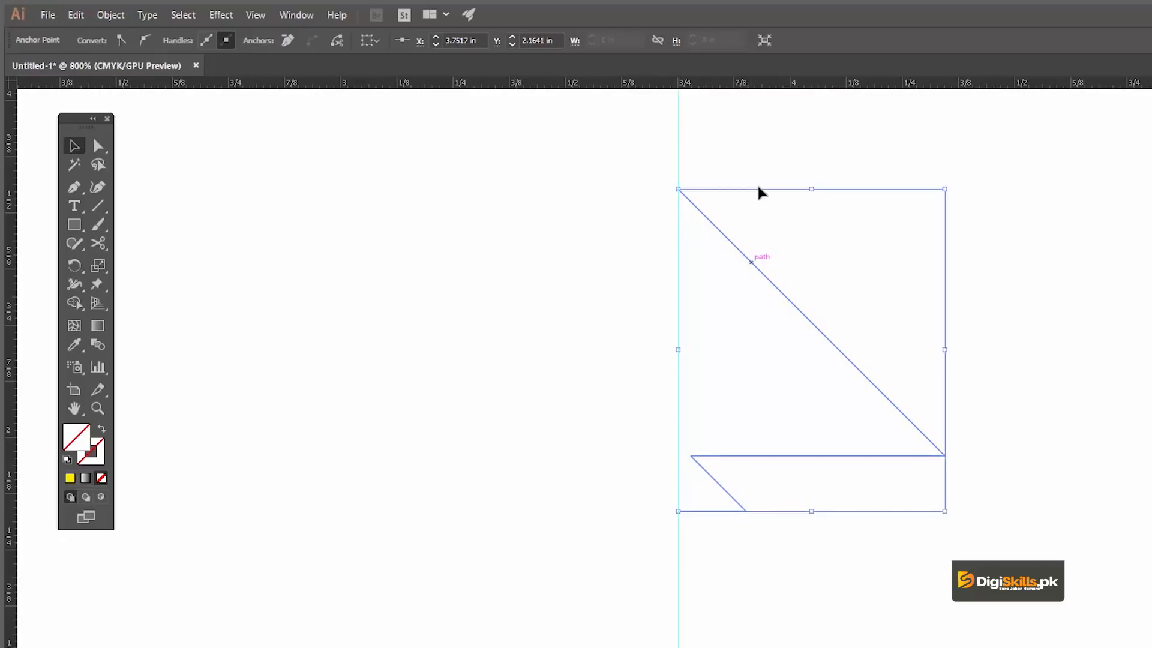
left_click(758, 146)
- Narrow the half-tree outline to about 0.44 in wide and give it a black stroke with no fill
left_click_drag(1046, 248, 826, 545)
left_click_drag(944, 350, 878, 346)
key("ctrl+z")
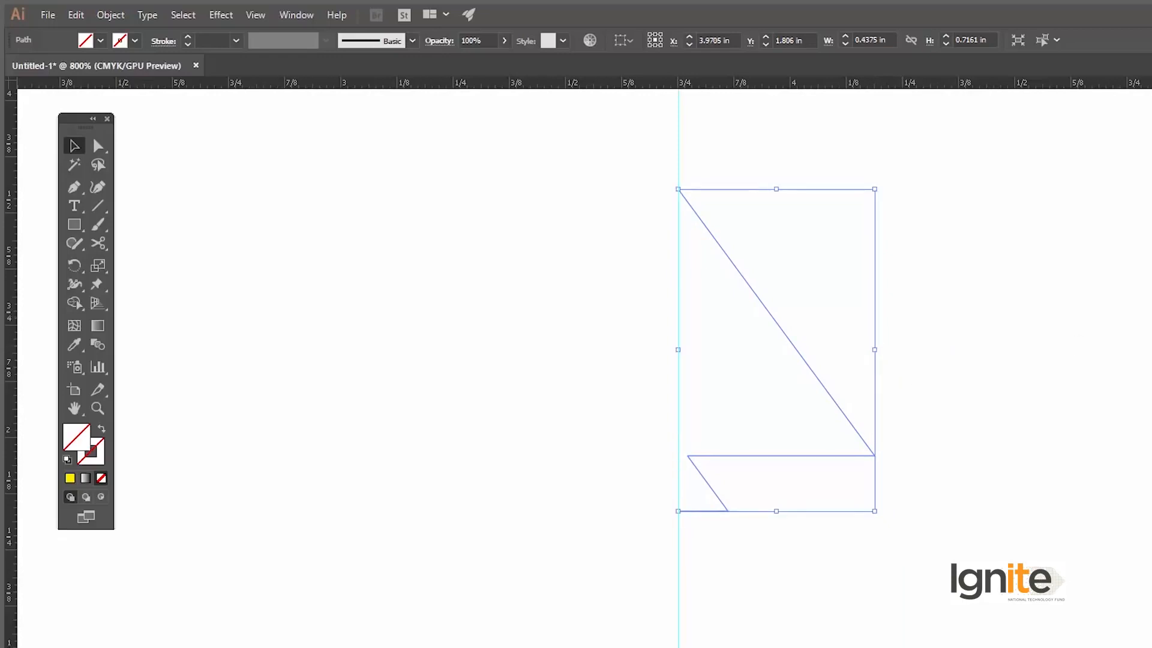
left_click(1149, 264)
left_click(101, 431)
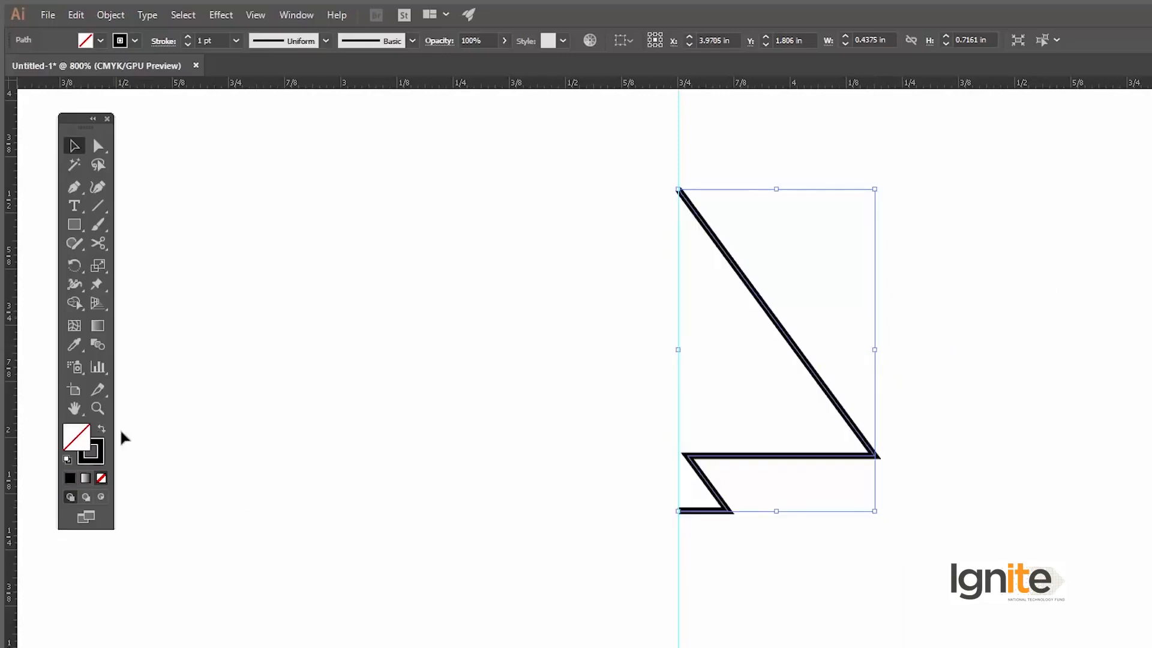
- Reflect a copy of the half-tree outline across the vertical axis and move it to the left of the original
left_click(326, 377)
left_click(777, 328)
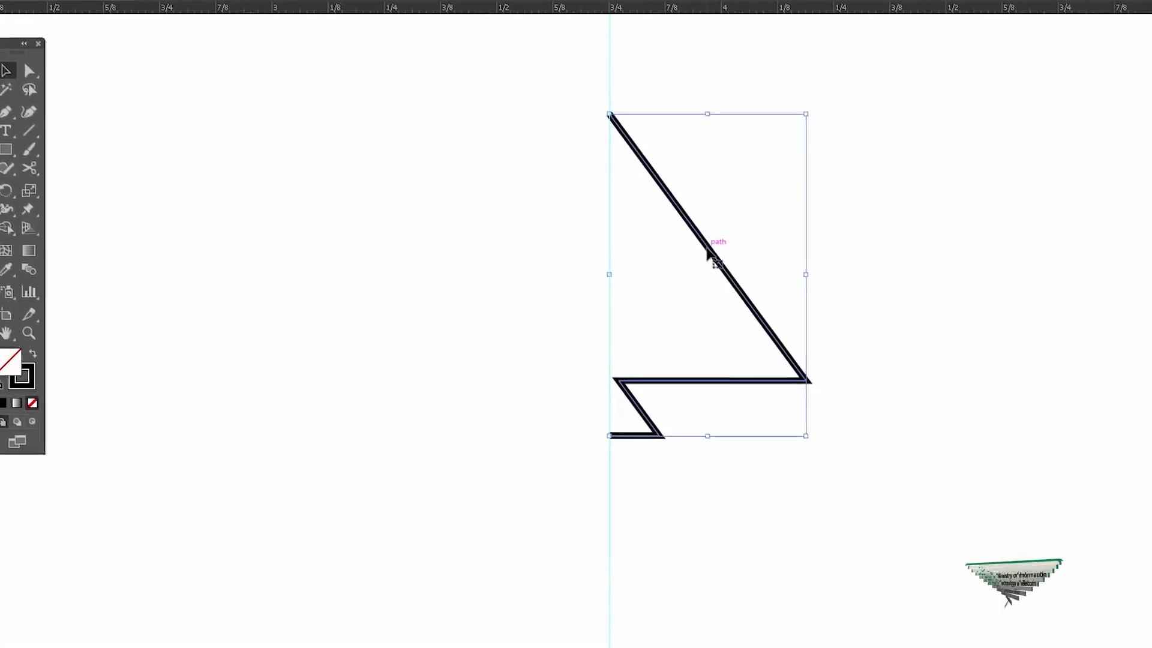
right_click(707, 249)
mouse_move(784, 487)
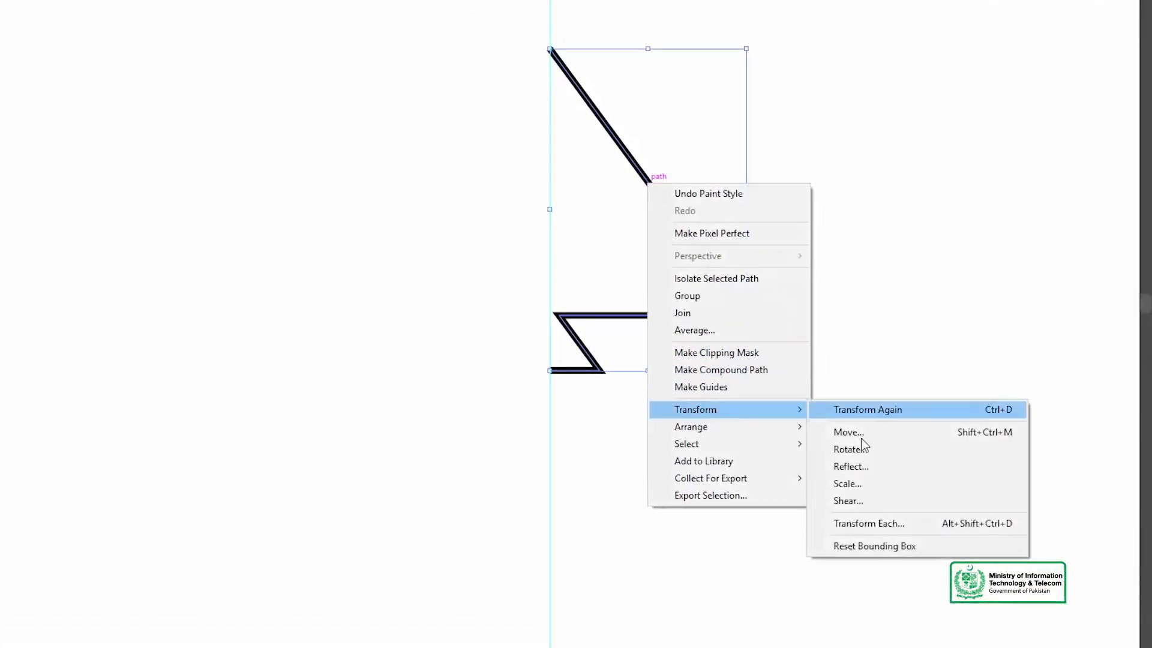
left_click(871, 470)
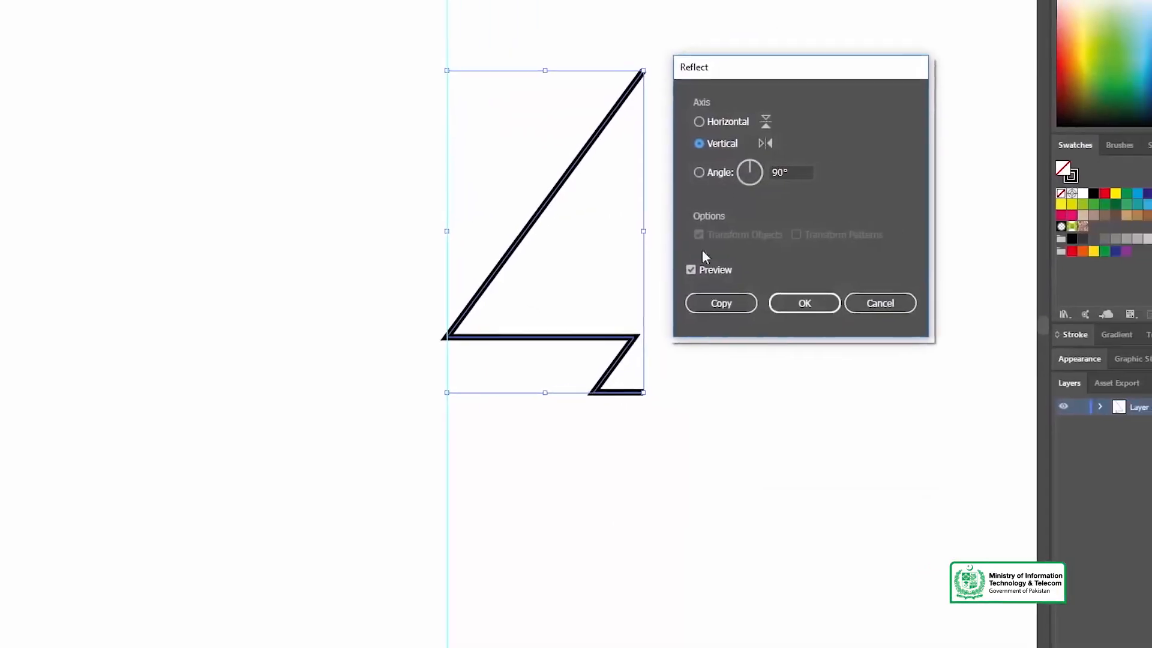
left_click(603, 328)
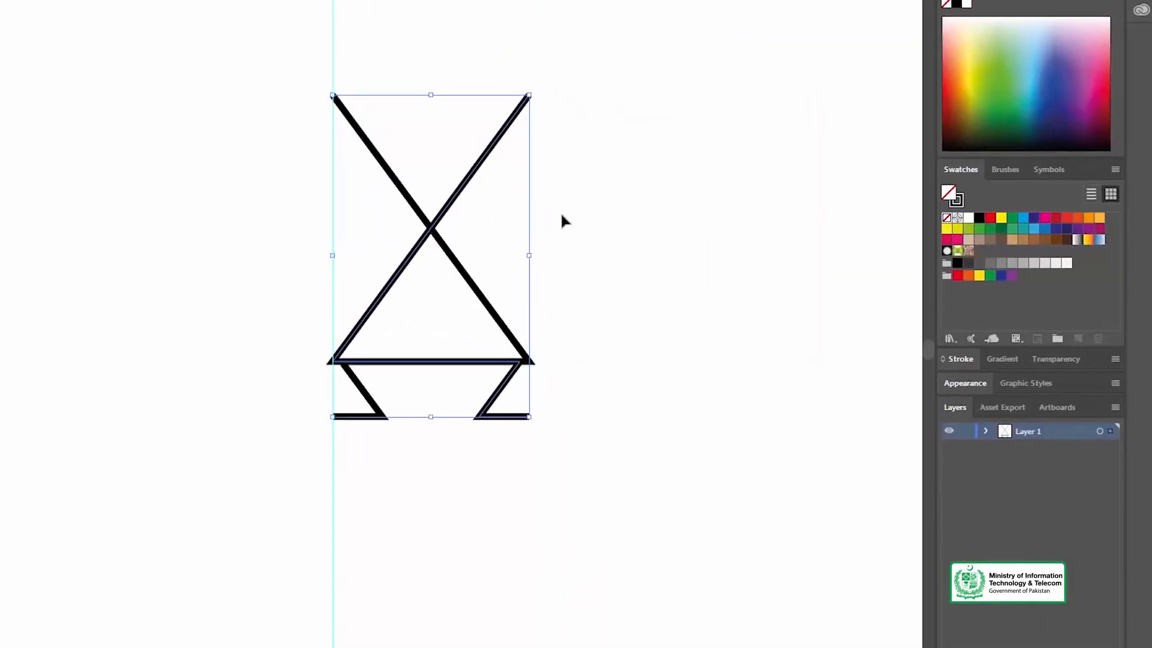
left_click_drag(489, 149, 252, 149)
- Delete the vertical guide beside the right half-tree outline
left_click_drag(600, 243, 576, 239)
left_click_drag(653, 134, 733, 146)
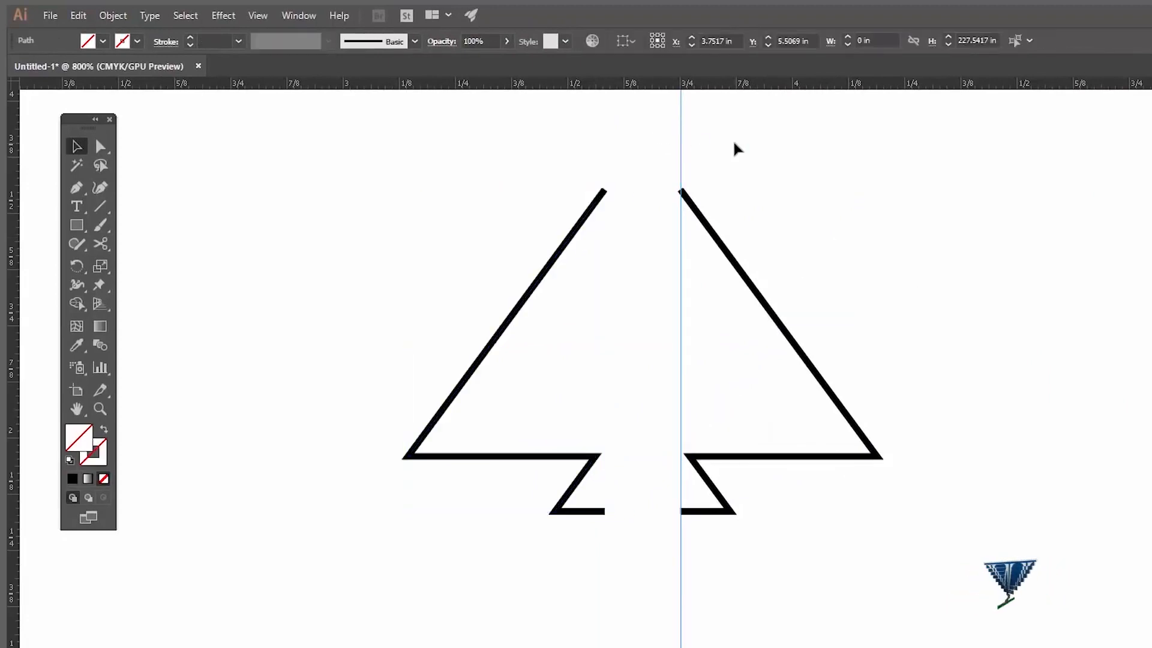
left_click_drag(469, 174, 555, 354)
key("v")
- Select the two open top endpoints of the half outlines and average them on both axes
left_click_drag(744, 444, 725, 470)
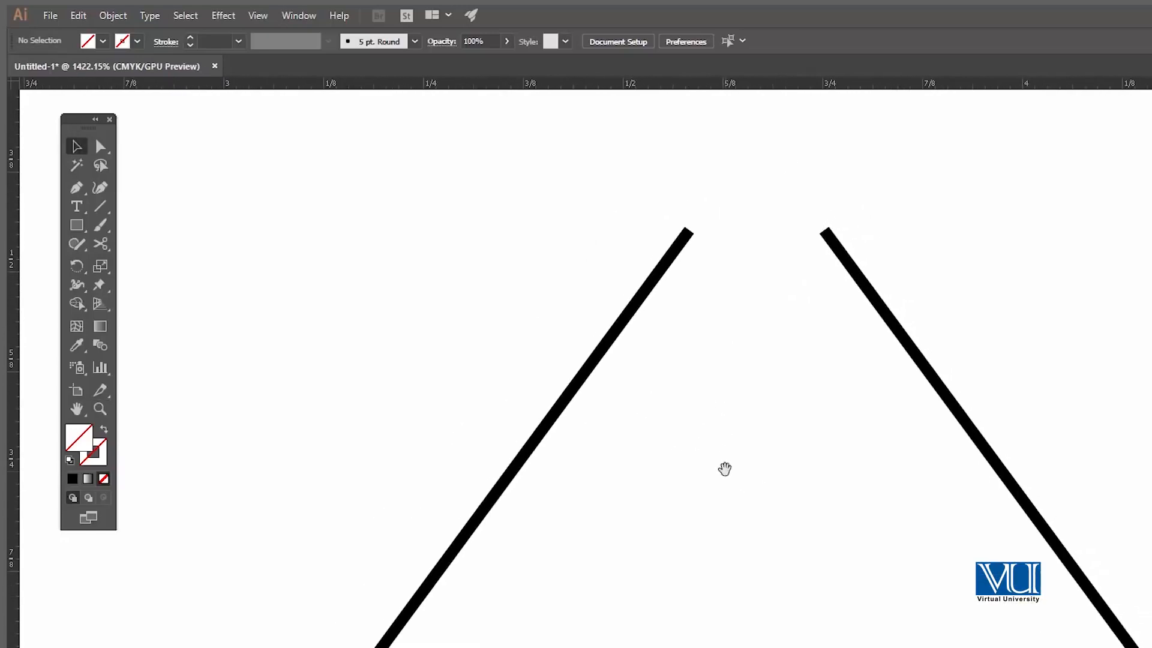
left_click_drag(967, 309, 968, 310)
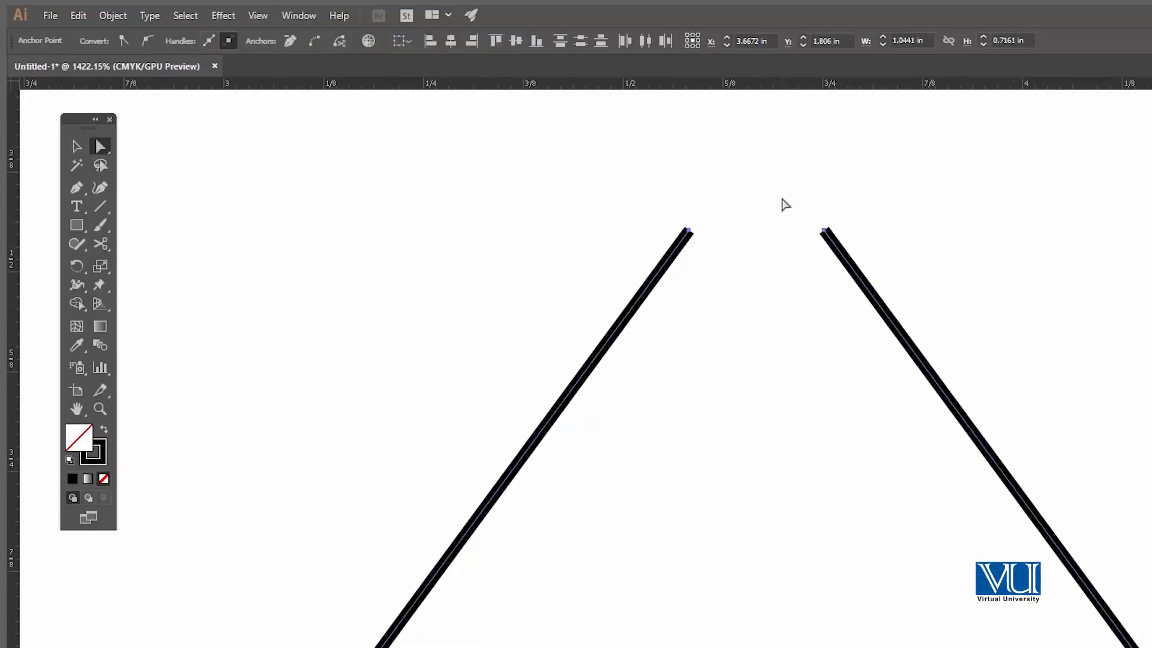
right_click(783, 200)
mouse_move(846, 410)
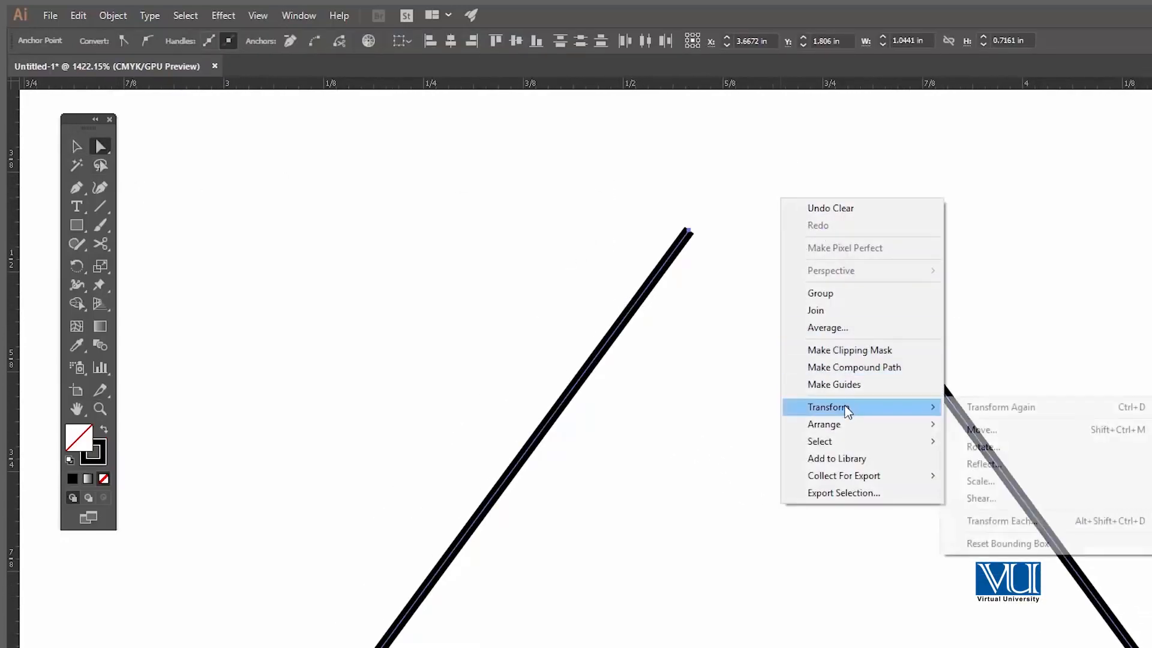
left_click(819, 333)
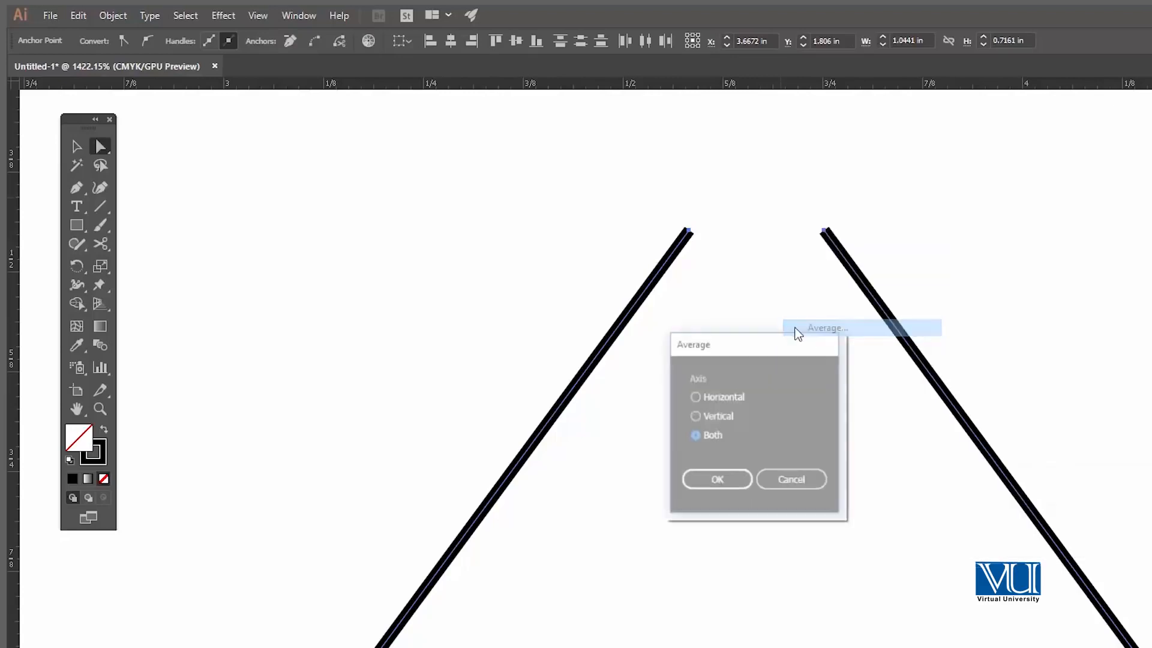
left_click(717, 480)
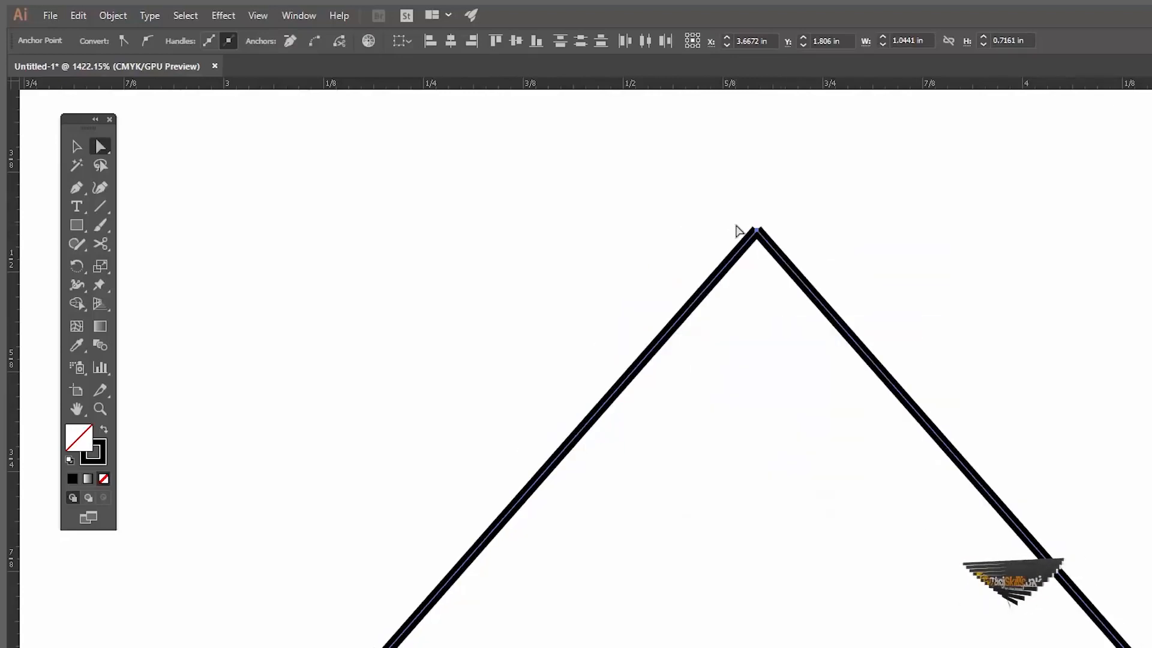
- Join the two averaged endpoints at the tree's apex
right_click(738, 228)
left_click(794, 339)
left_click(727, 231)
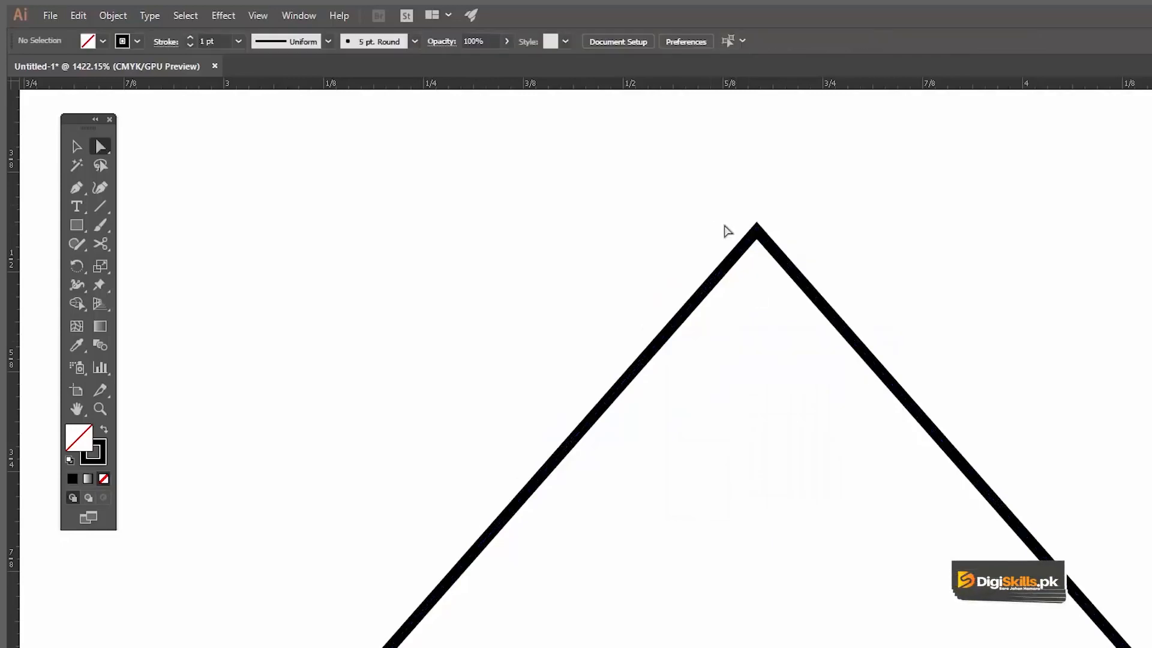
- Select the two open endpoints at the tree's base and average them to one position
left_click_drag(671, 358, 643, 260)
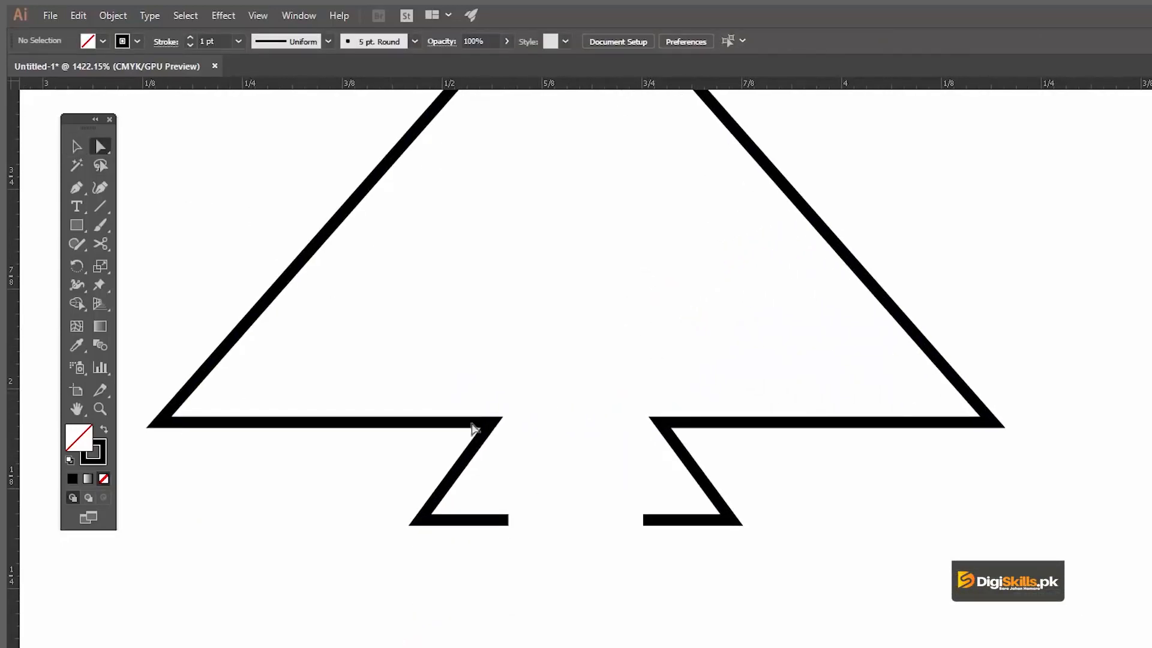
left_click_drag(540, 437, 576, 492)
left_click_drag(576, 623, 779, 647)
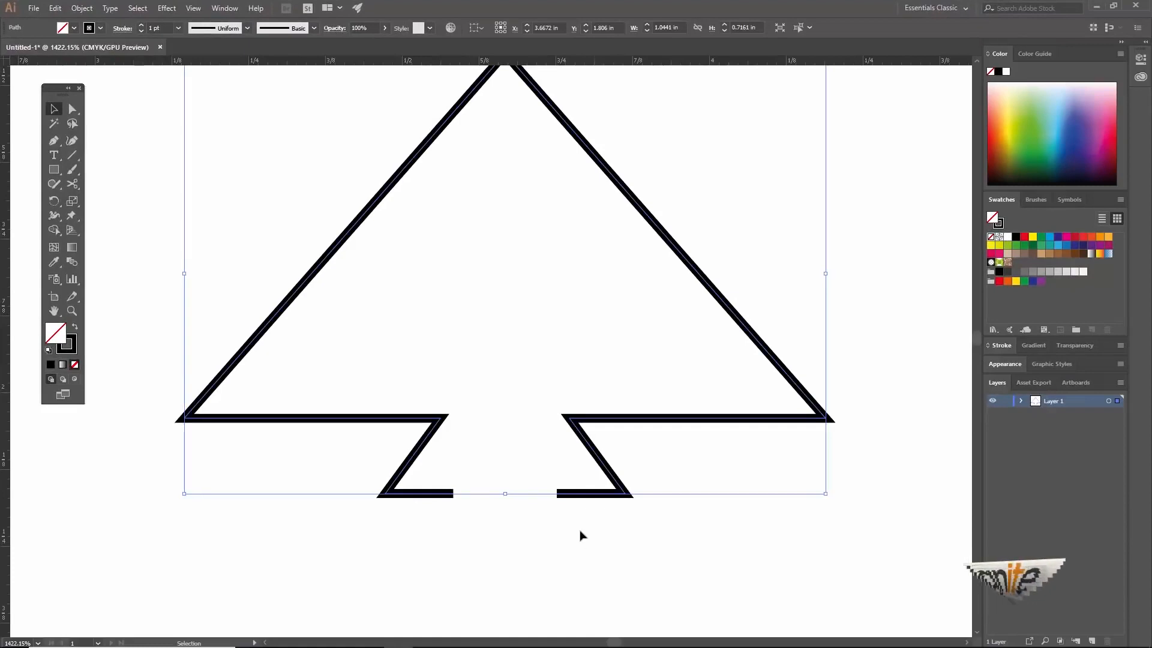
left_click(583, 572)
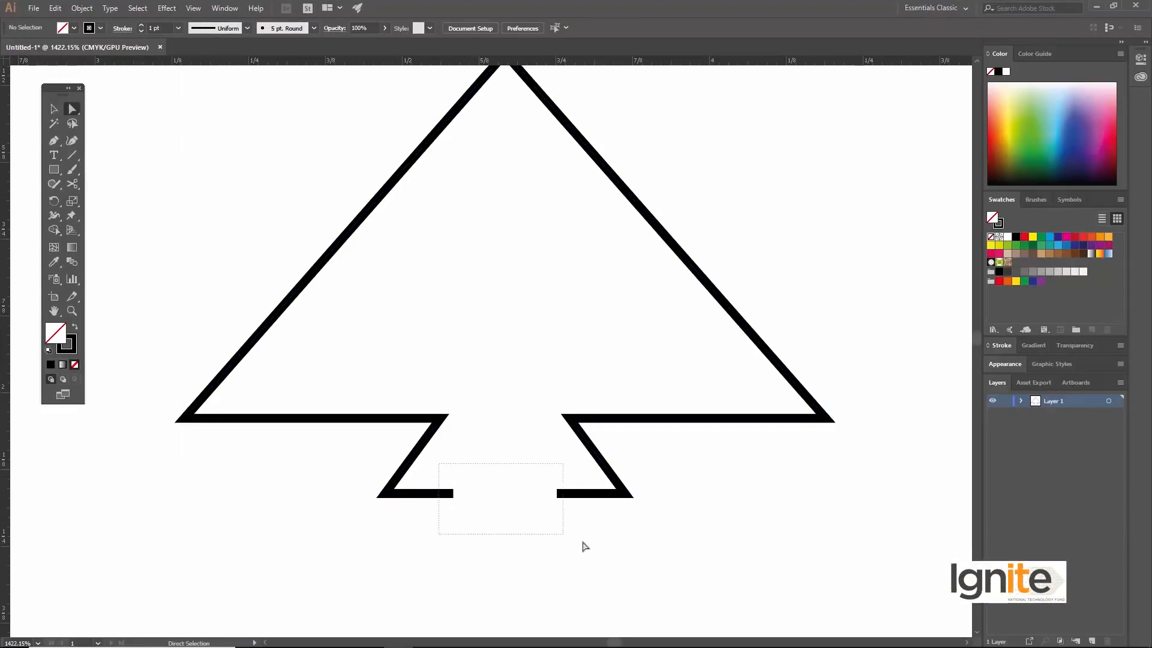
left_click_drag(573, 551, 571, 548)
right_click(519, 485)
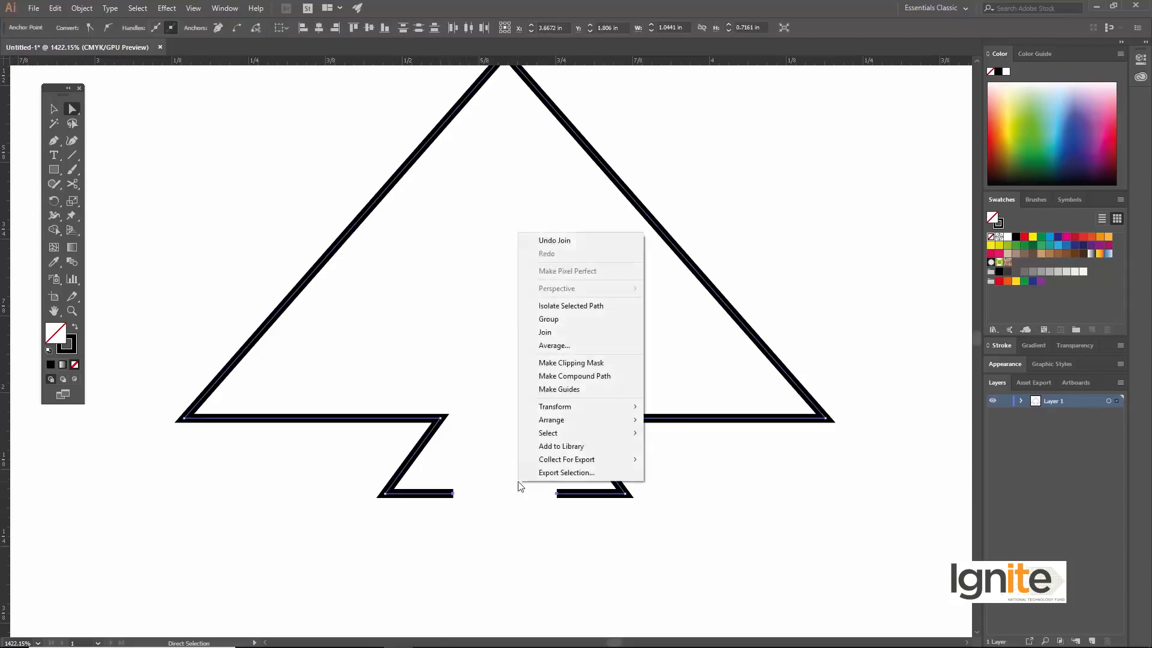
mouse_move(567, 418)
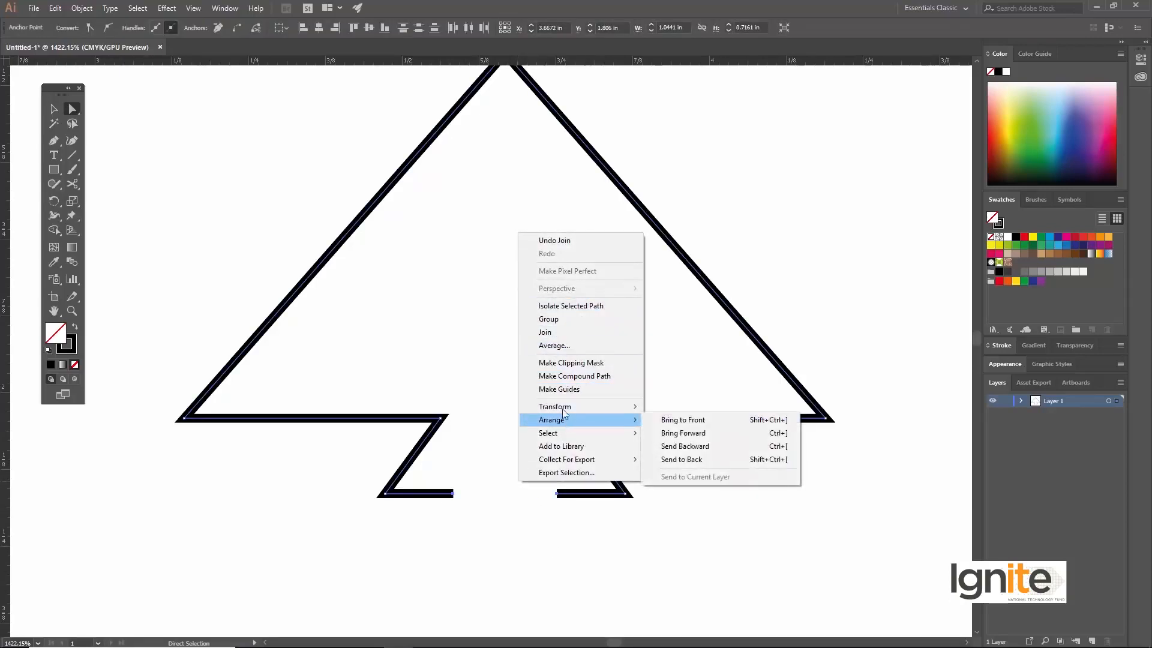
left_click(555, 346)
left_click(540, 366)
- Join the averaged base endpoints into a closed tree outline and deselect it
right_click(509, 452)
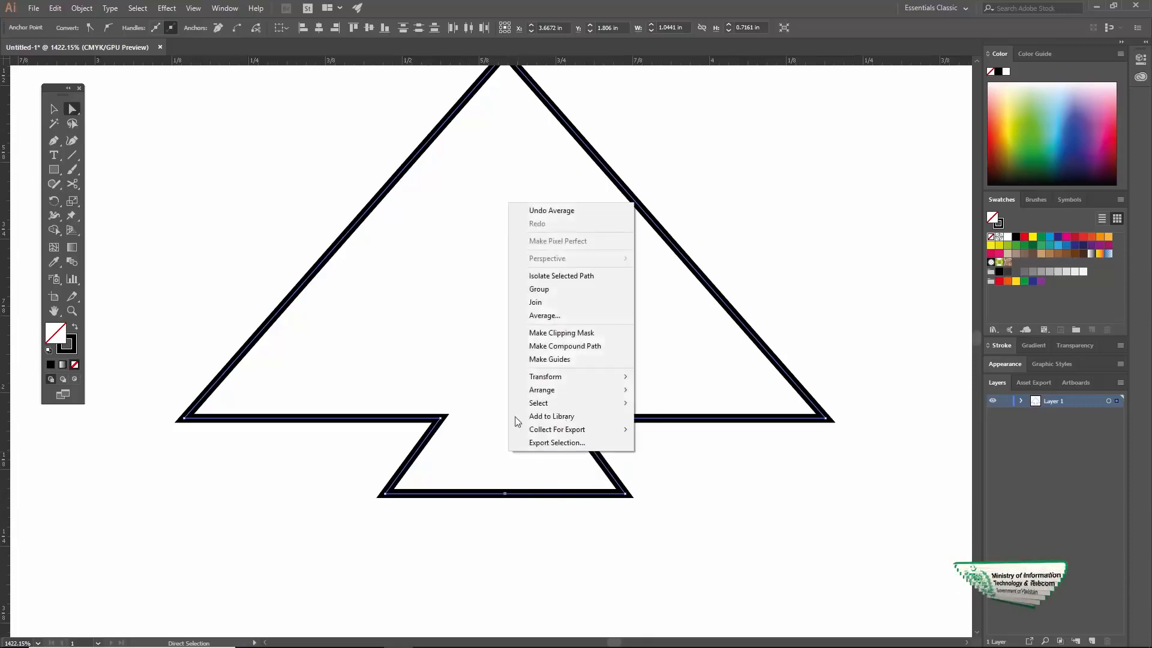
left_click(545, 302)
key("v")
left_click(858, 249)
- Resize the closed tree outline to about 1.02 in wide and 0.91 in tall
key("z")
left_click(577, 349, "alt")
left_click(550, 350, "alt")
key("v")
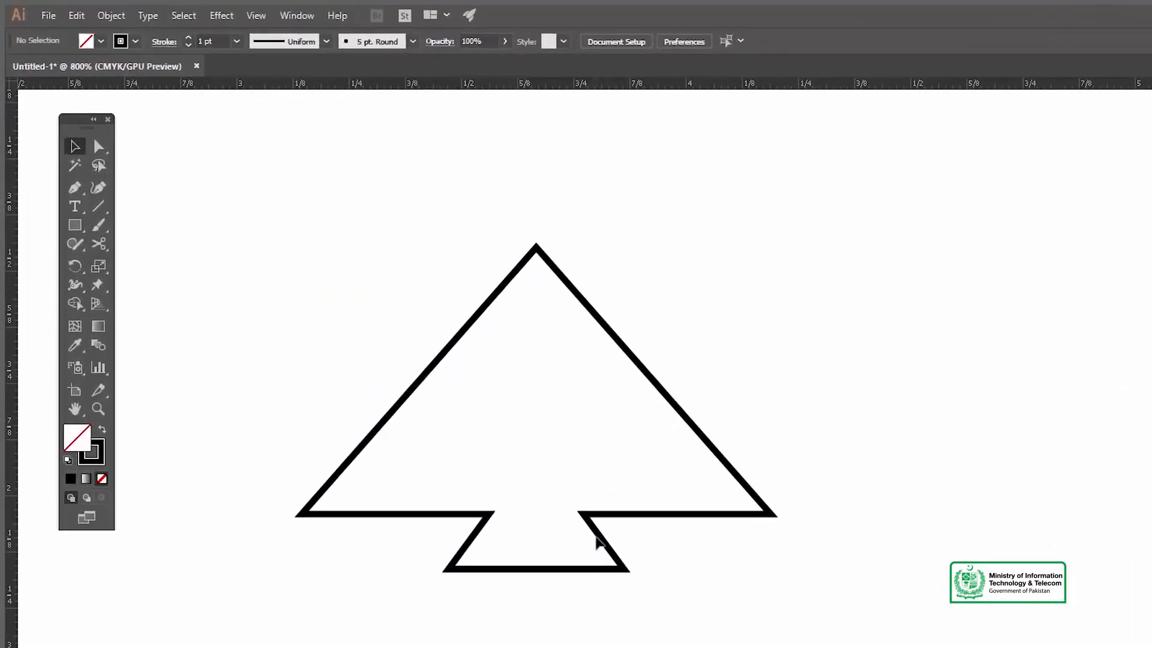
left_click_drag(596, 544, 684, 553)
left_click(681, 540)
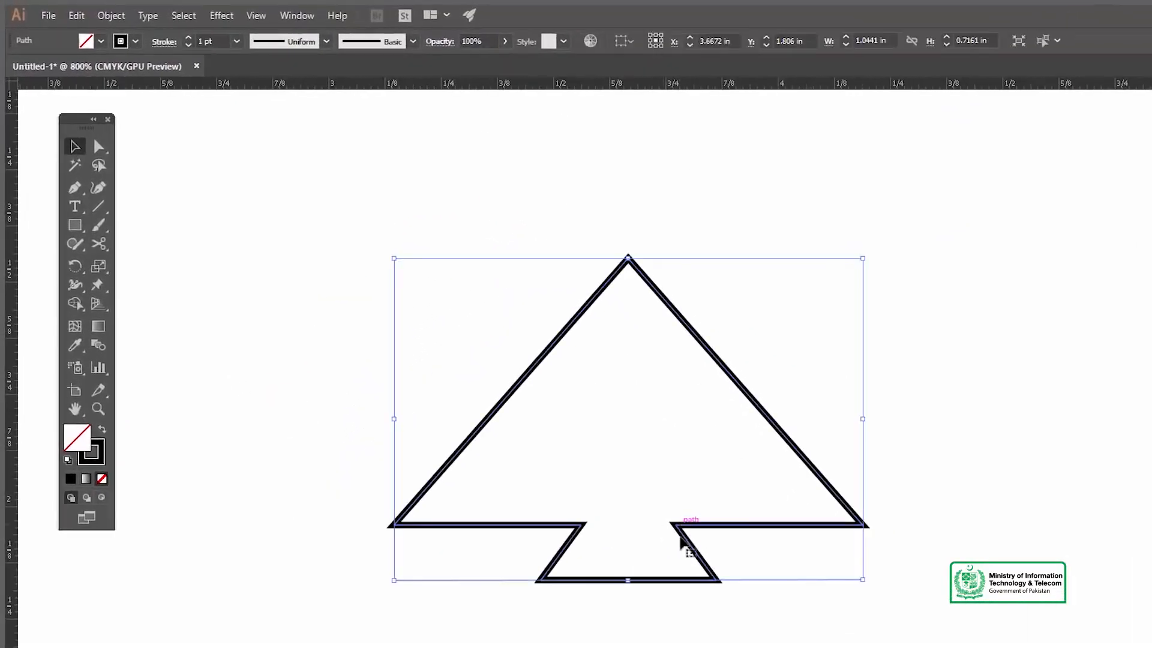
left_click_drag(628, 582, 627, 642)
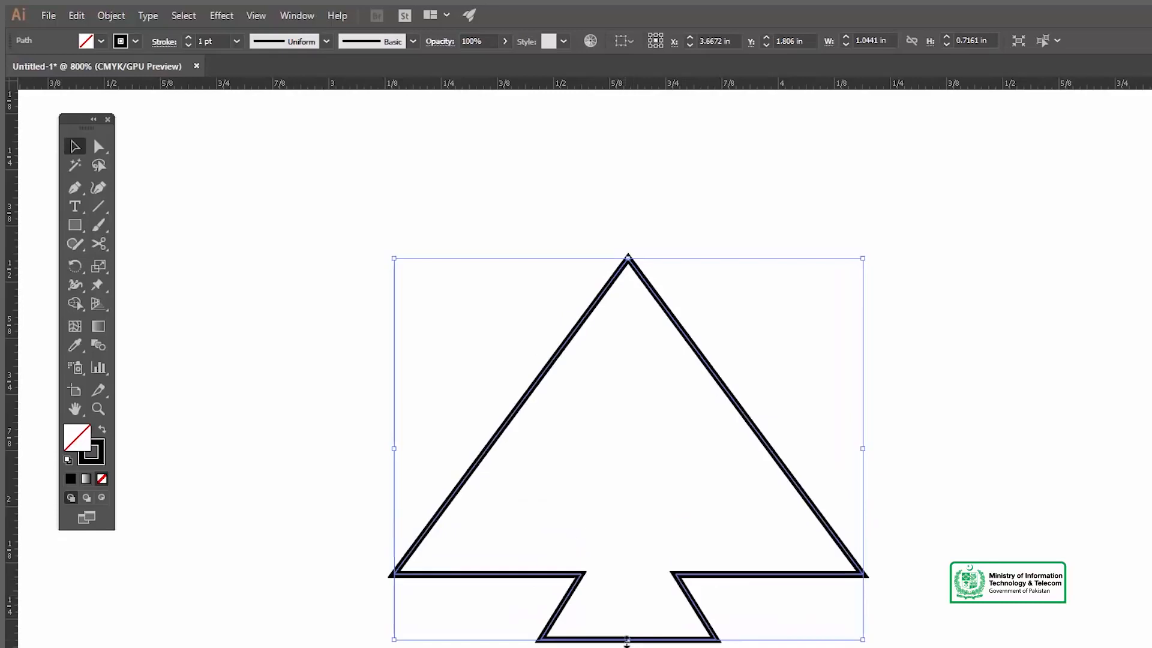
left_click_drag(863, 449, 792, 417)
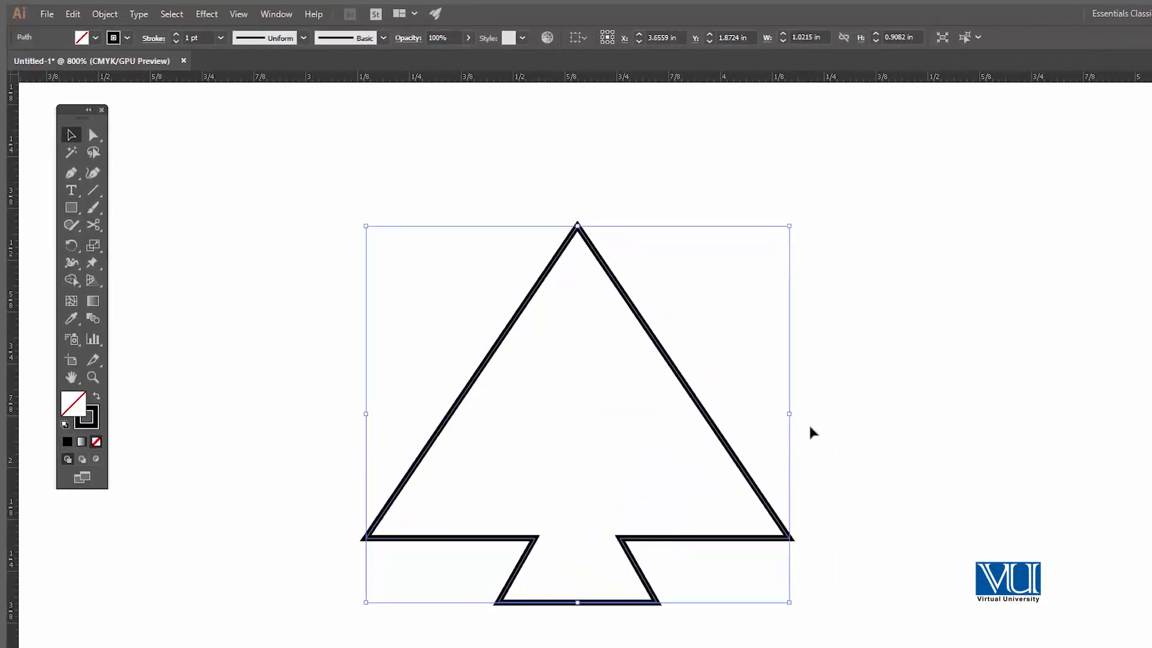
left_click(858, 426)
- Draw a closed triangle about 0.18 in wide and 0.16 in tall with the Pen tool inside the tree's trunk and deselect it
mouse_move(642, 440)
left_mouse_down()
mouse_move(694, 432)
mouse_move(656, 430)
left_mouse_up()
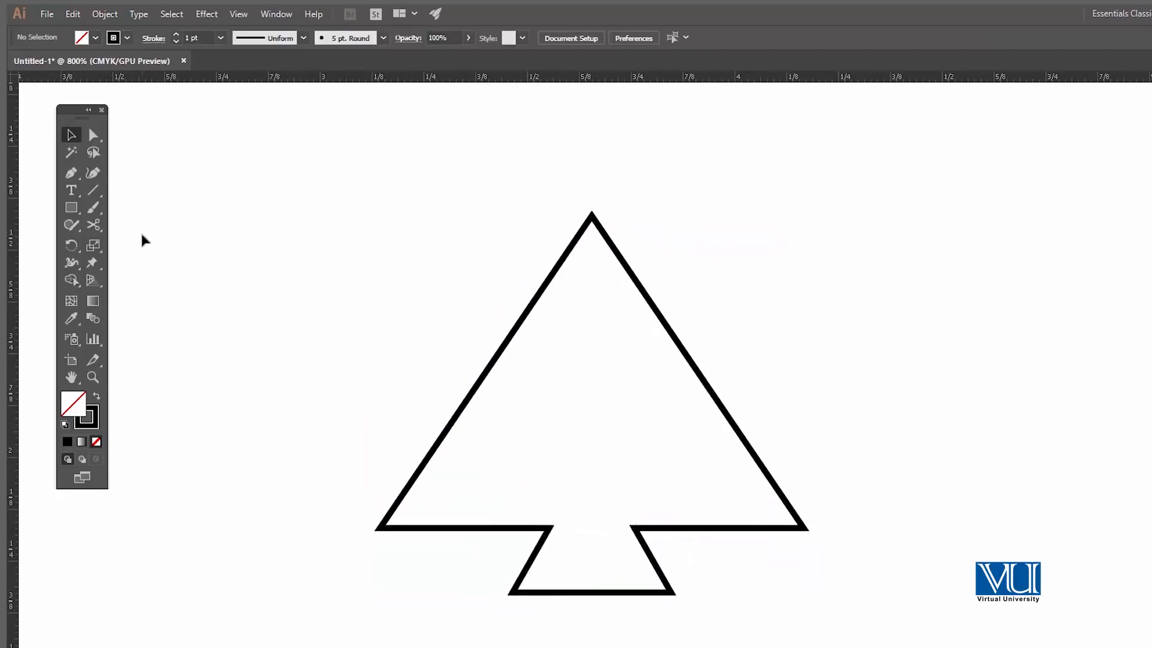
left_click(593, 504)
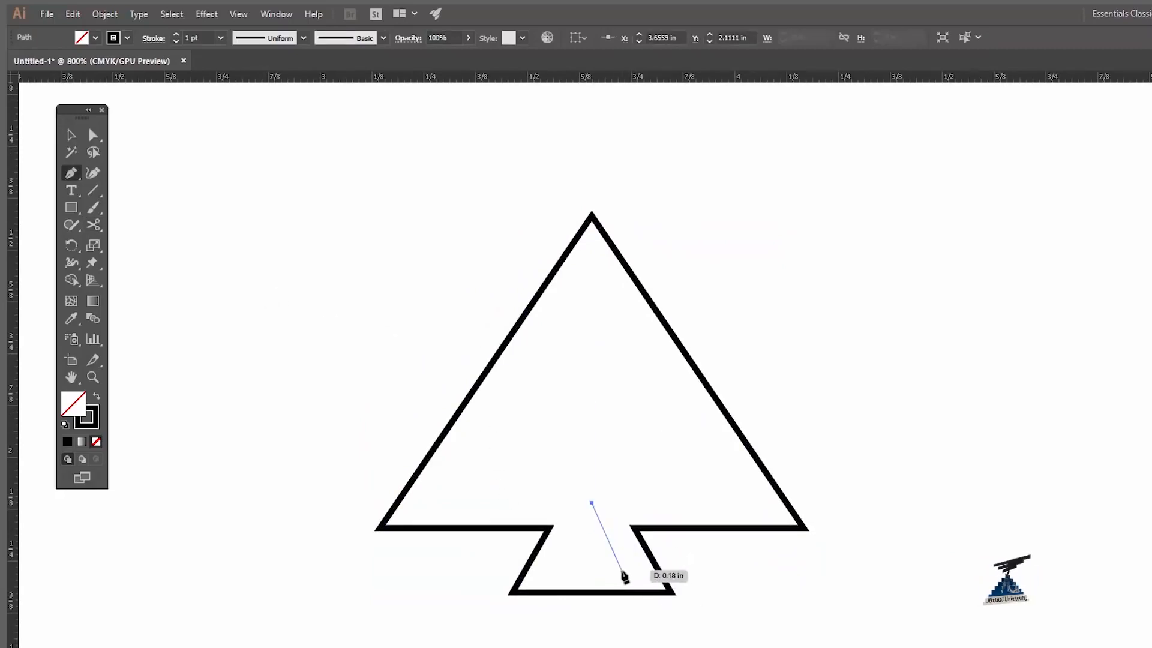
left_click(629, 570)
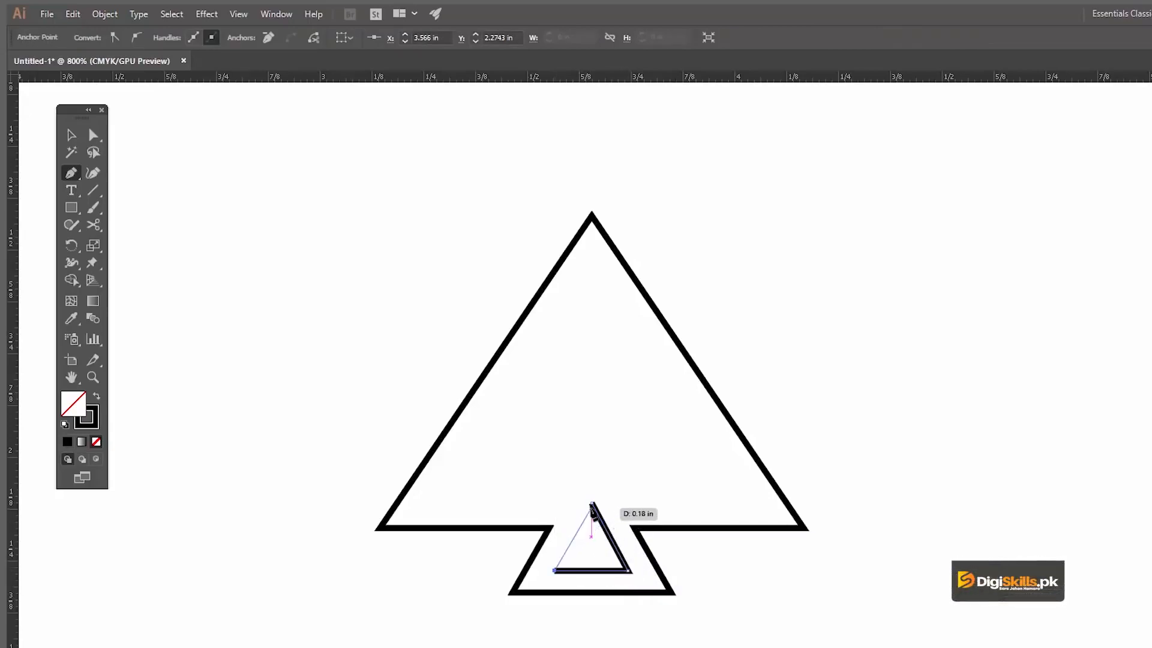
left_click(806, 429)
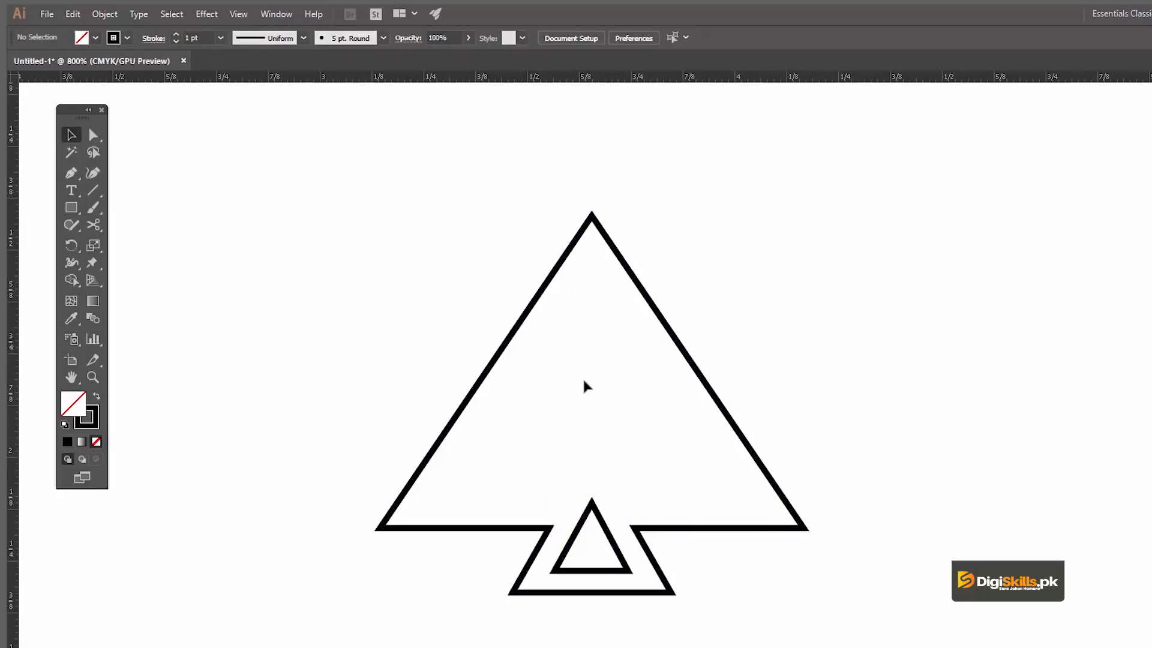
- Select the small triangle in the trunk and bring it to the front of the stacking order
left_click(598, 521)
right_click(599, 520)
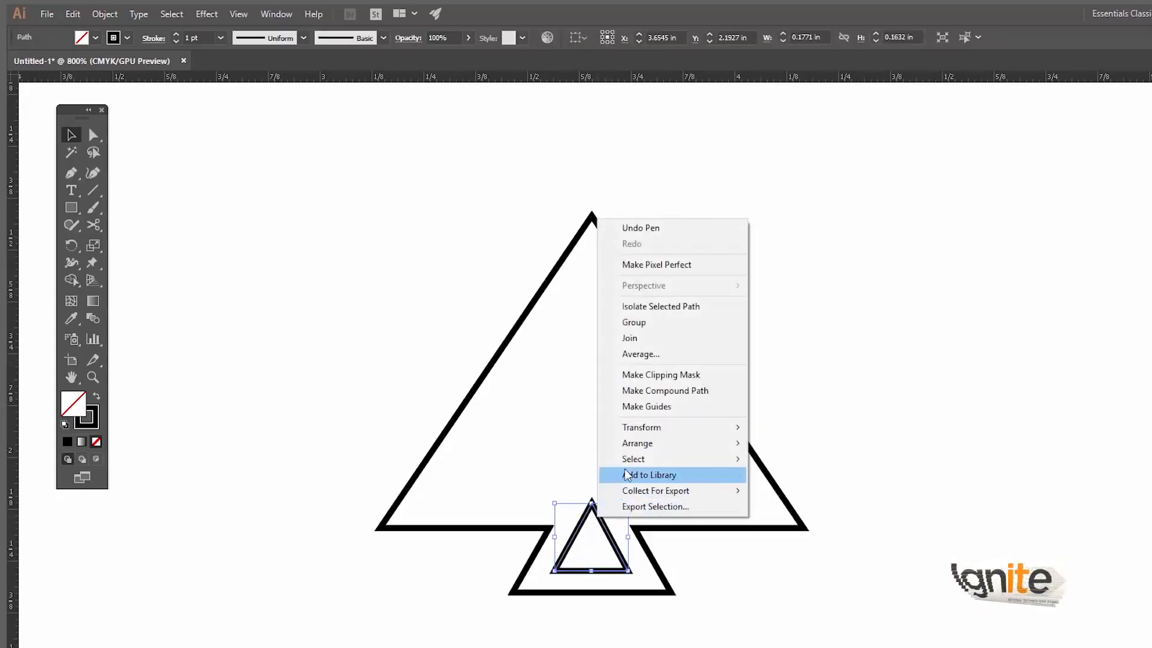
mouse_move(628, 445)
left_click(780, 445)
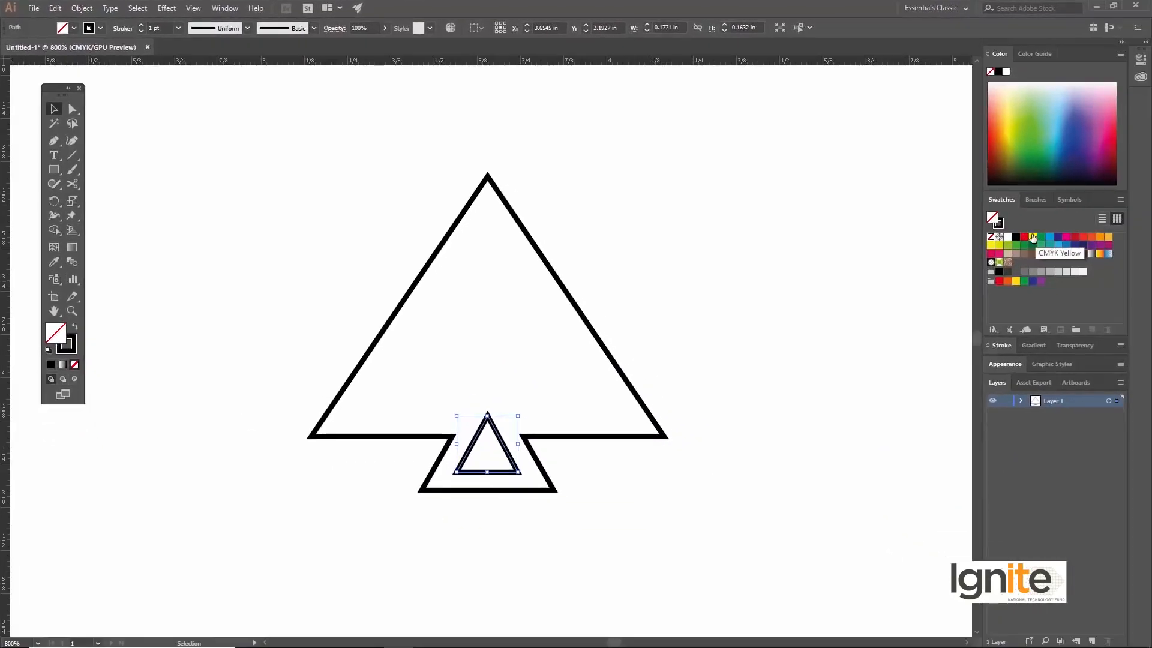
- Fill the small triangle with CMYK Yellow, remove its stroke and deselect it
left_click(1033, 237)
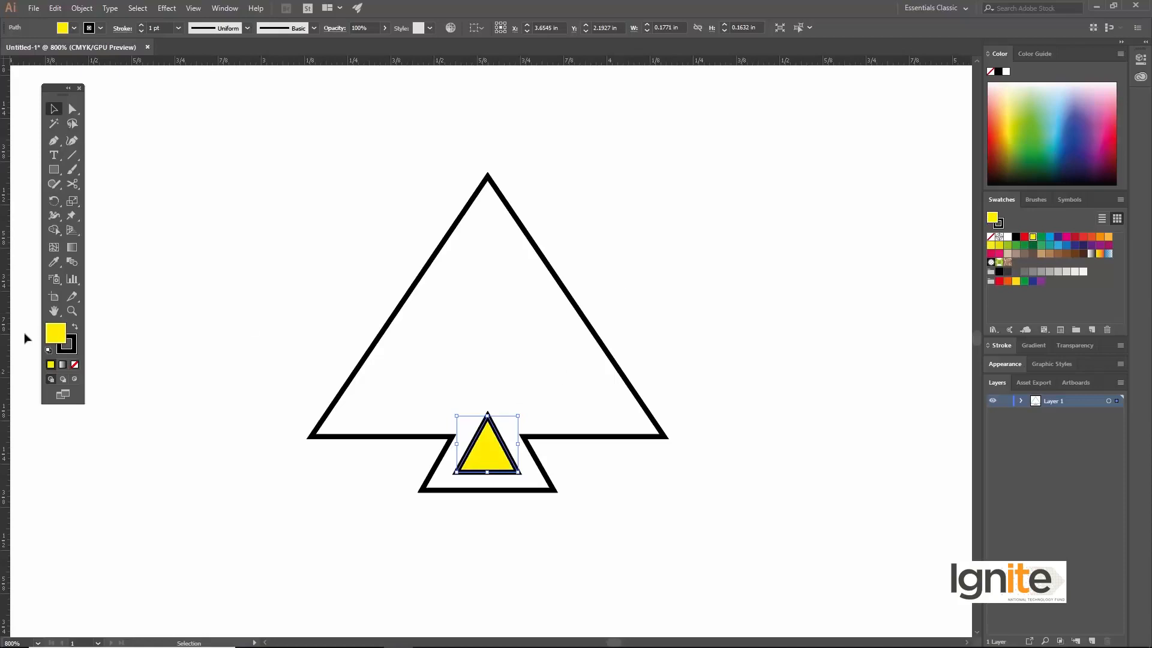
left_click(70, 348)
left_click(74, 364)
left_click(594, 247)
- Color the tree outline's stroke dark blue and swap it with the empty fill, leaving a solid shape without a stroke
left_click(550, 271)
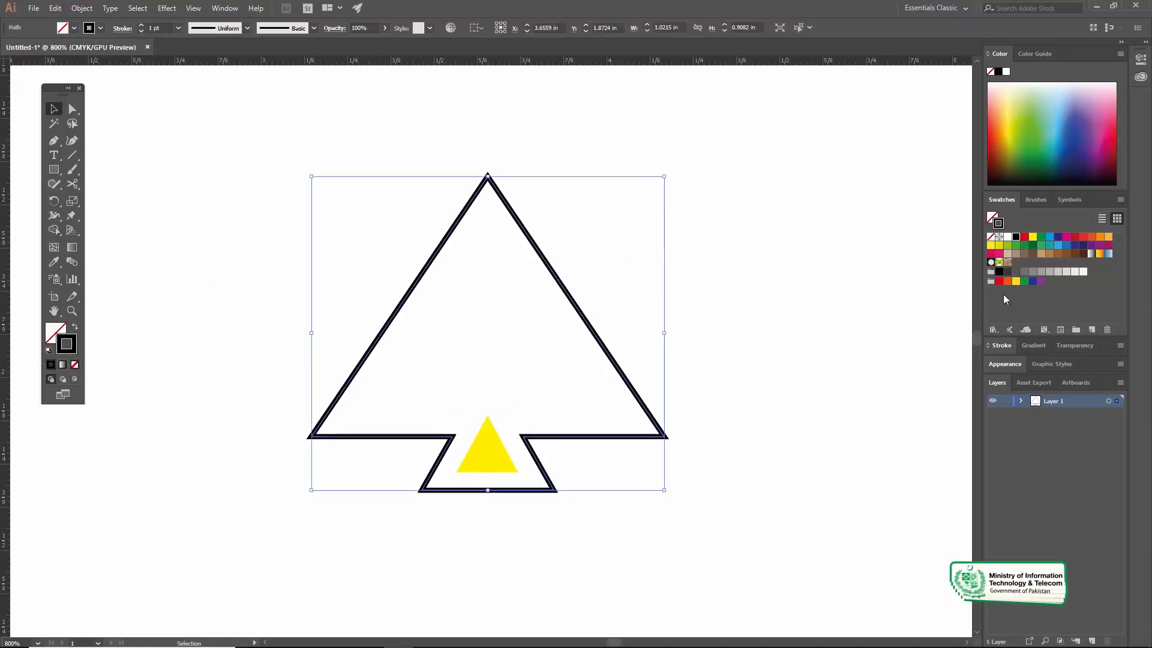
left_click(1059, 238)
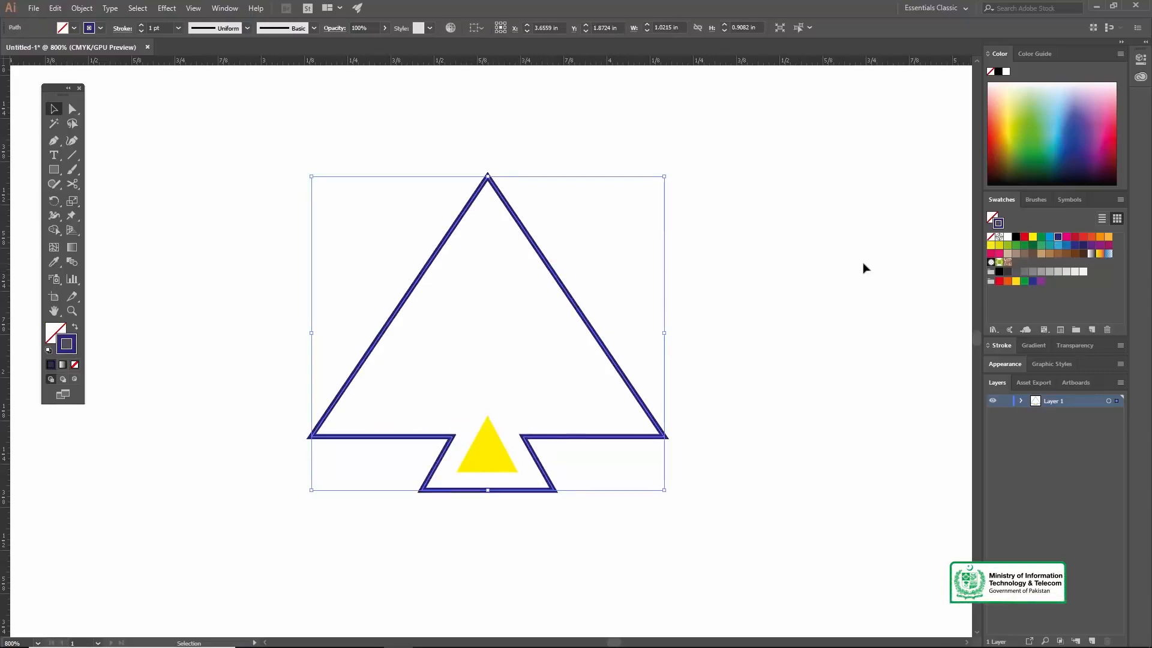
left_click(74, 329)
left_click(290, 260)
key("z")
left_click(519, 404, "alt")
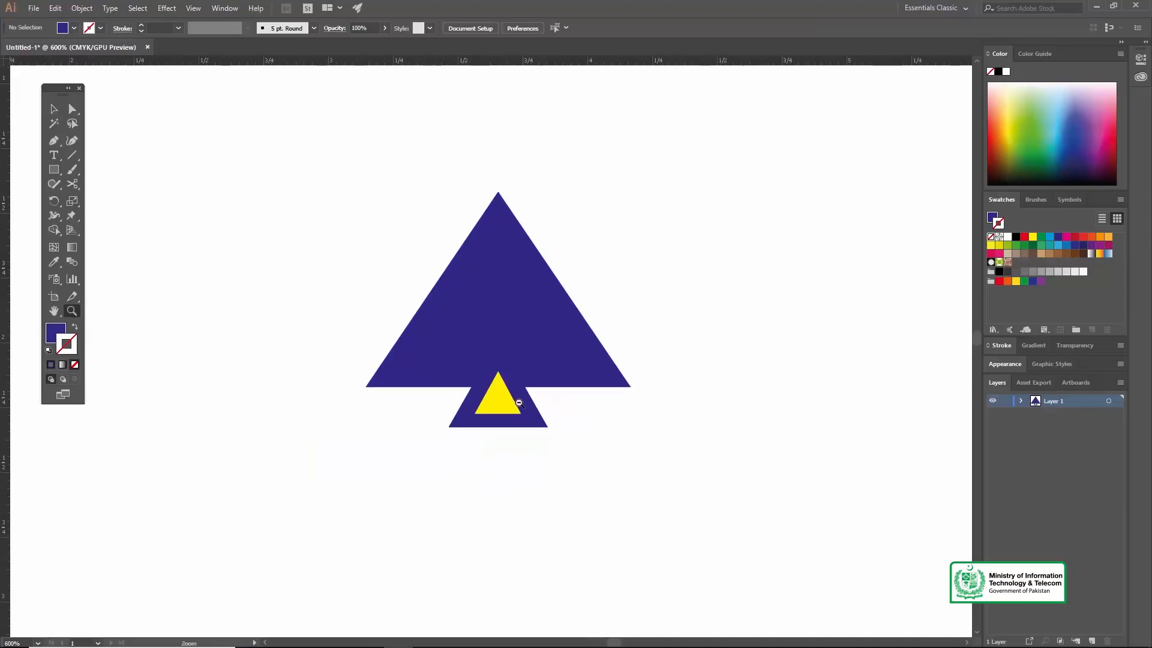
left_click(501, 346, "alt")
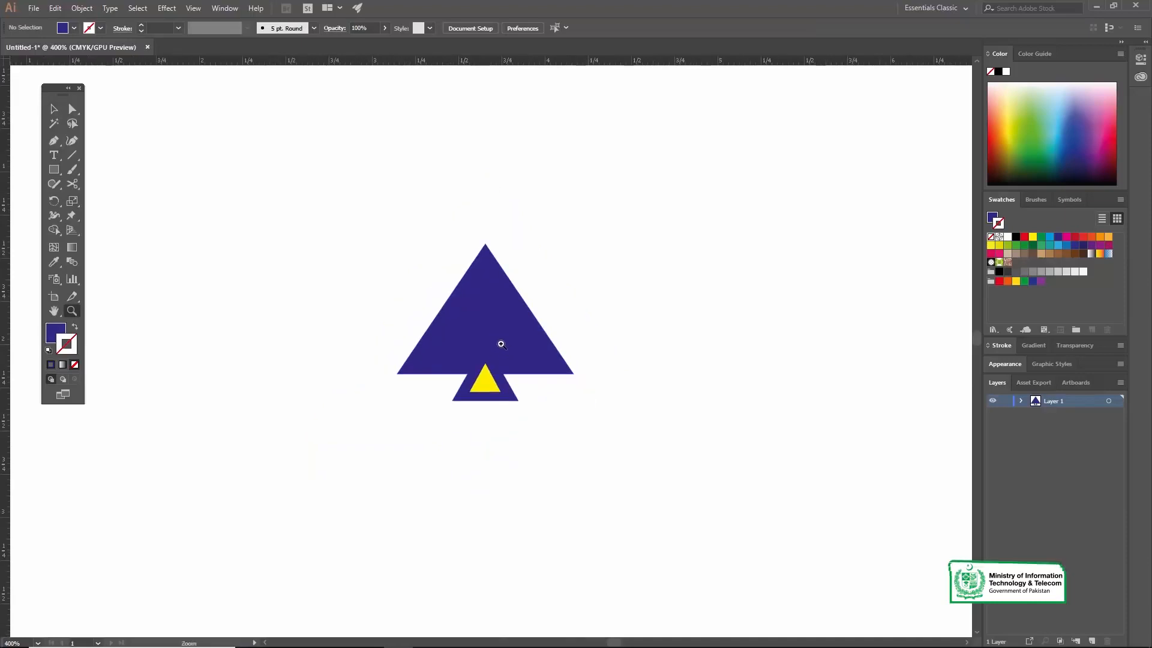
left_click(504, 342)
key("v")
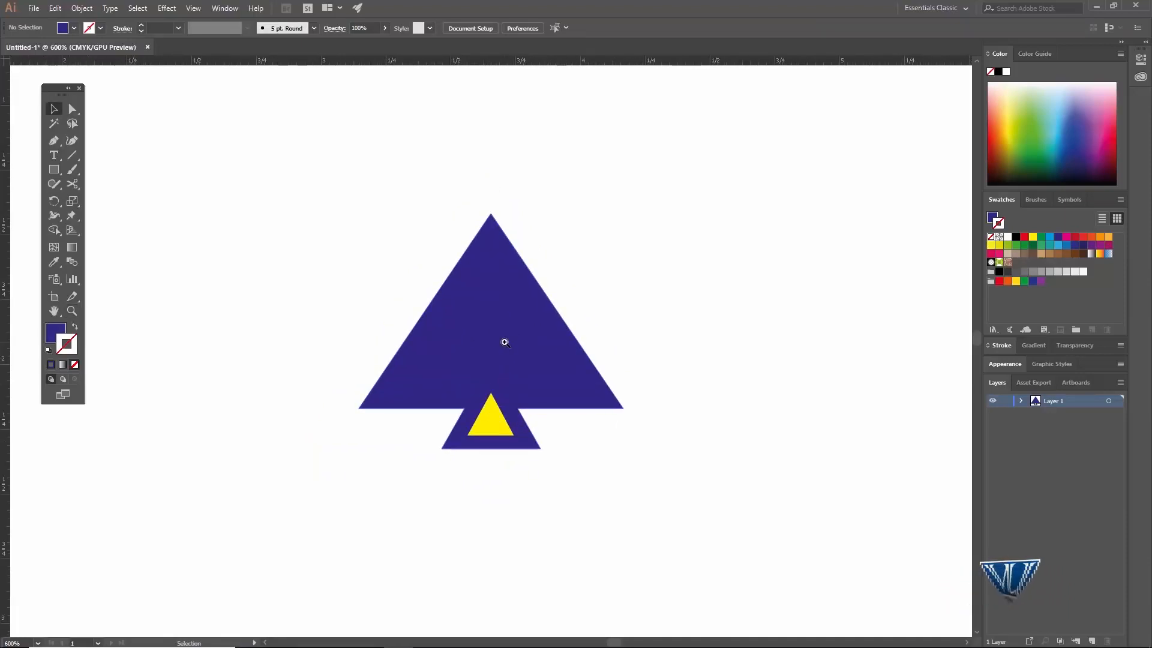